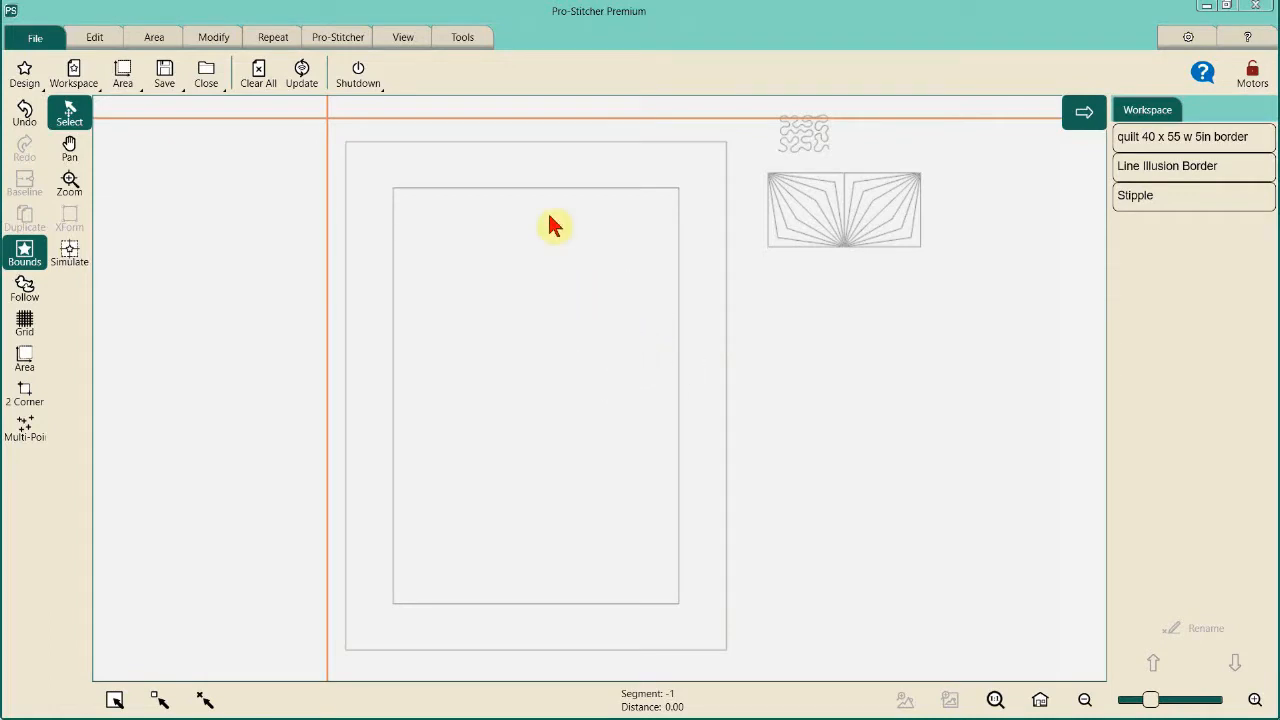
{"action": "key", "text": "ctrl"}
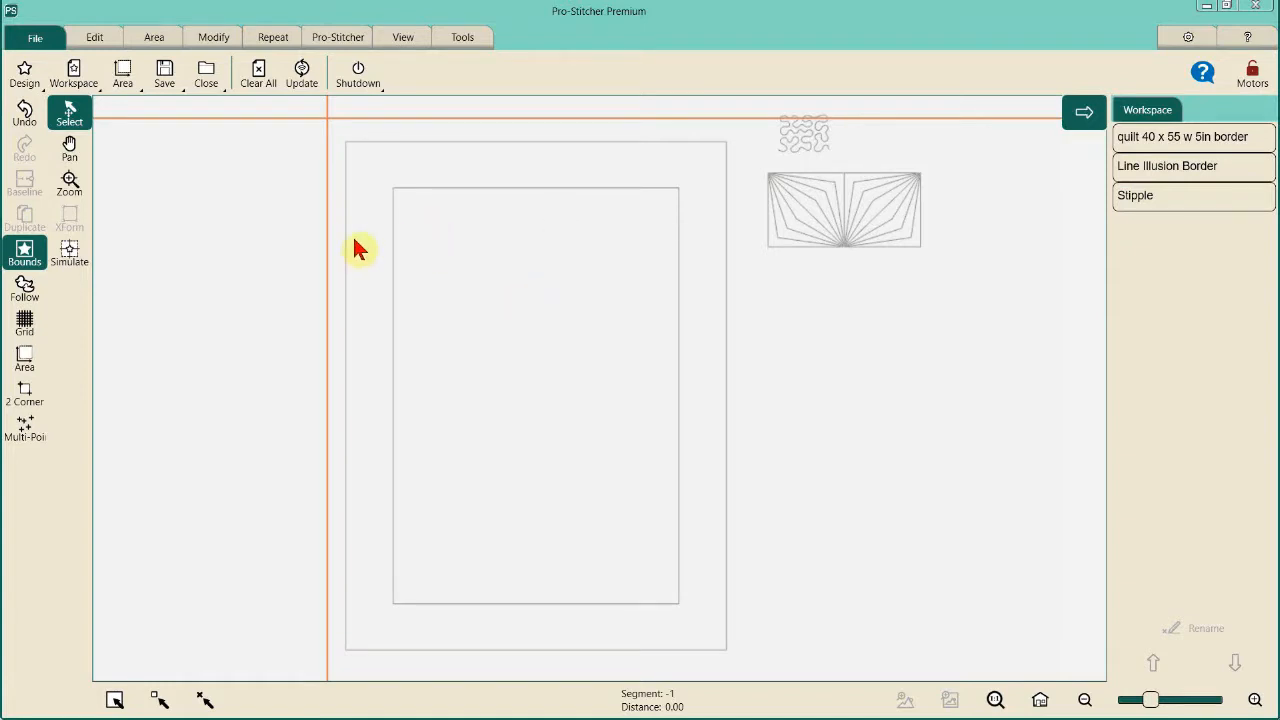
{"action": "key", "text": "ctrl"}
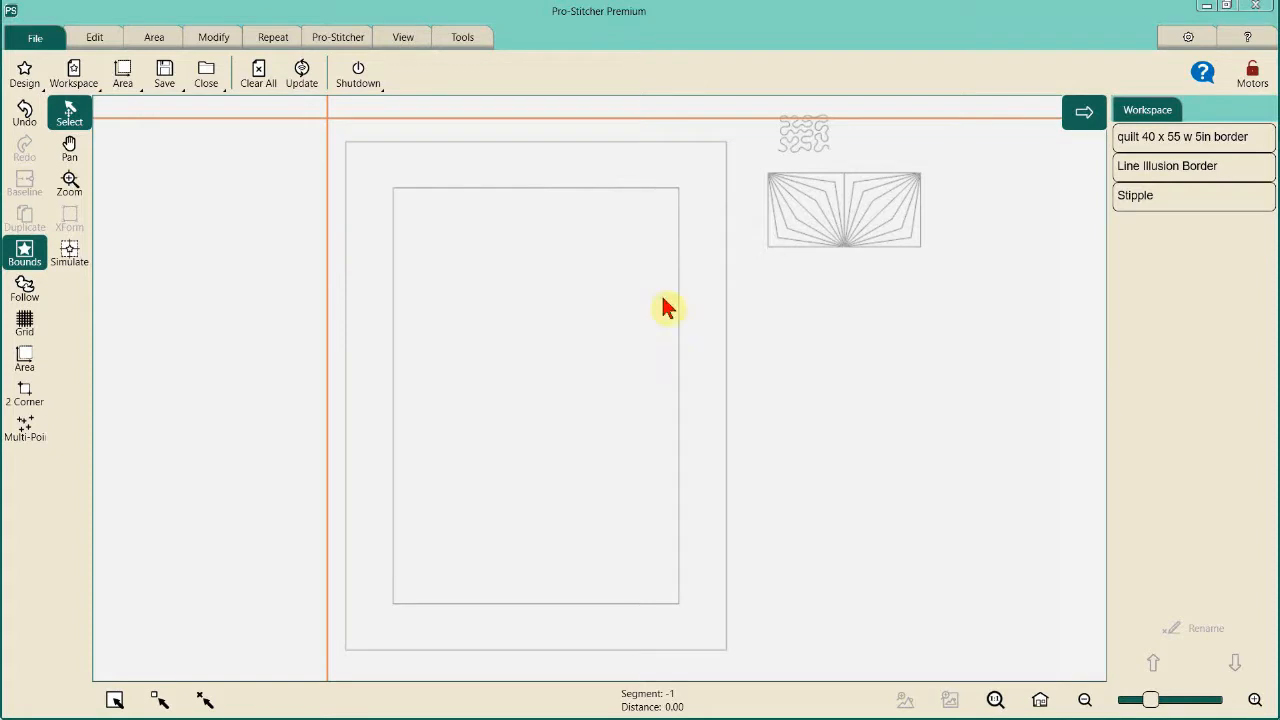
{"action": "key", "text": "ctrl"}
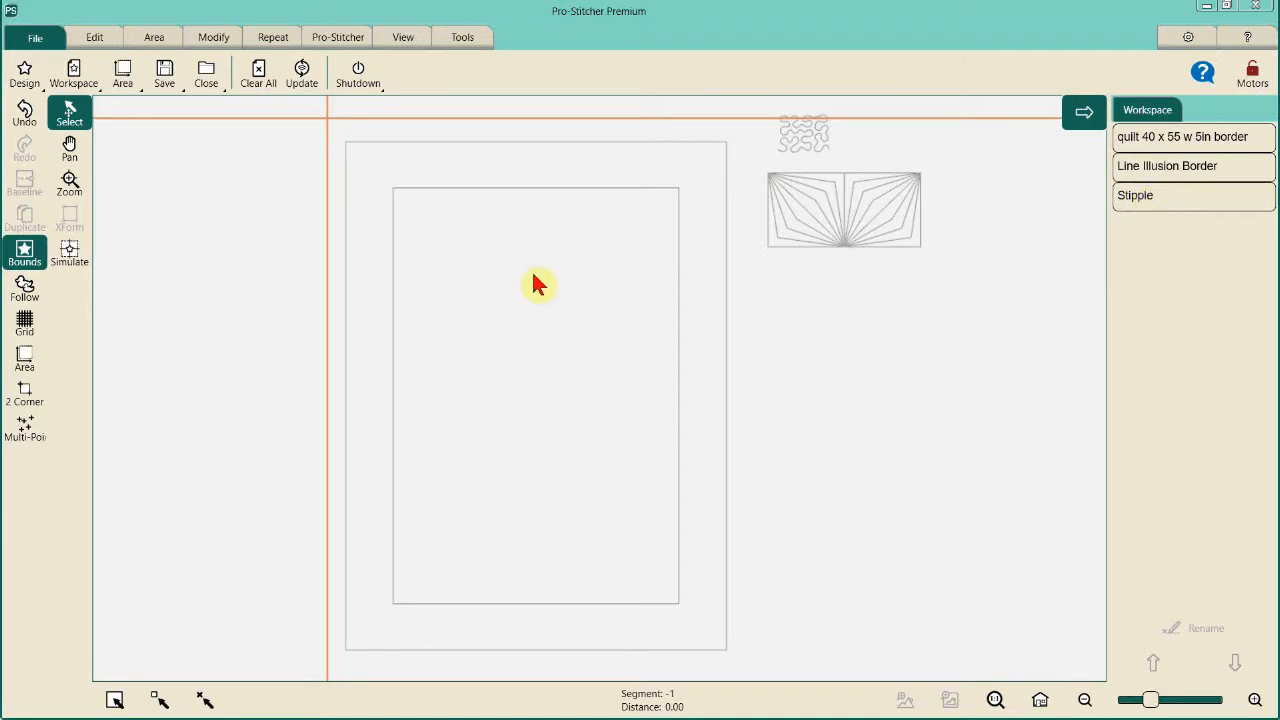
{"action": "left_click", "coordinate": [503, 290]}
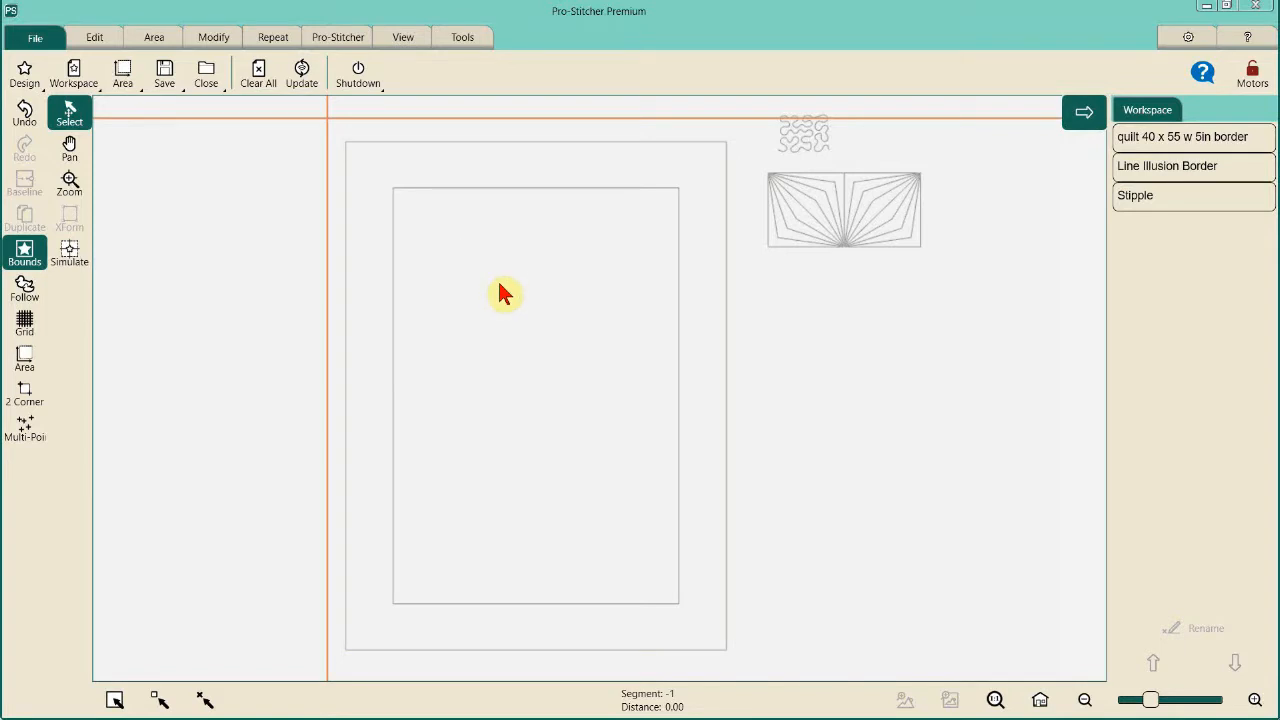
{"action": "left_click", "coordinate": [494, 266]}
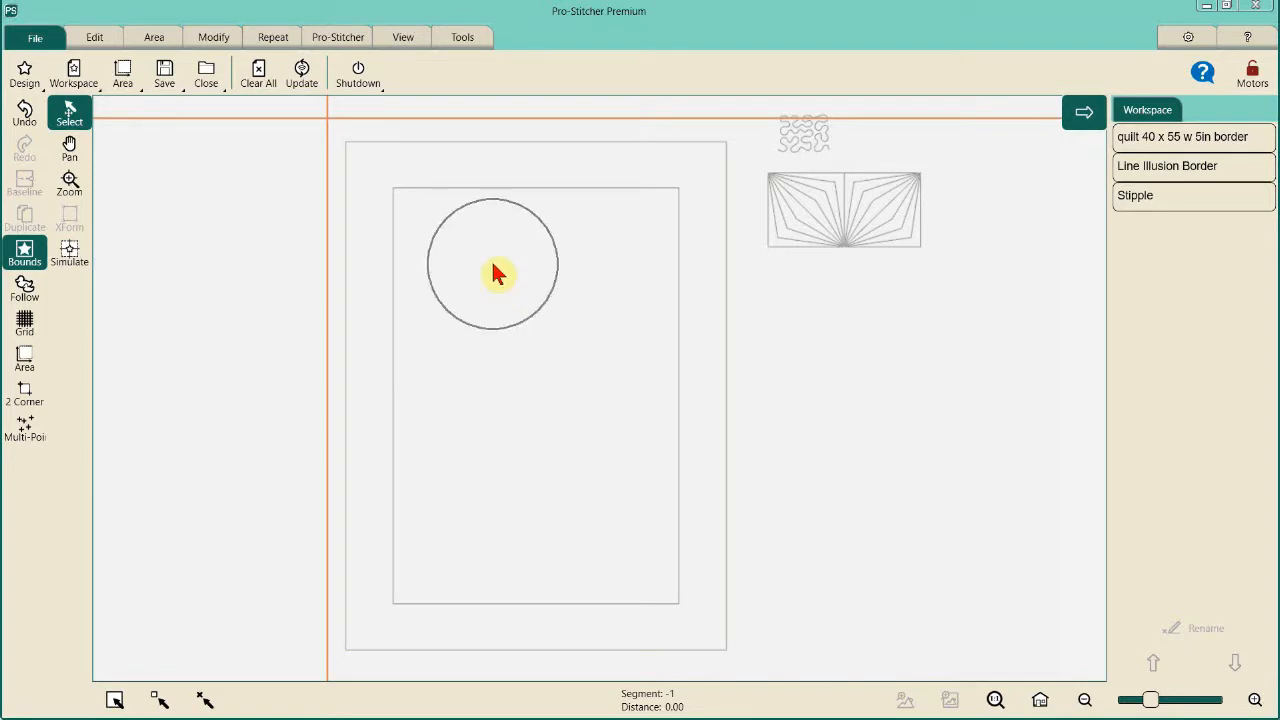
- Create a two-corner area 30 wide and 45 high, and turn on its display in the workspace
{"action": "left_click", "coordinate": [155, 40]}
{"action": "left_click", "coordinate": [150, 75]}
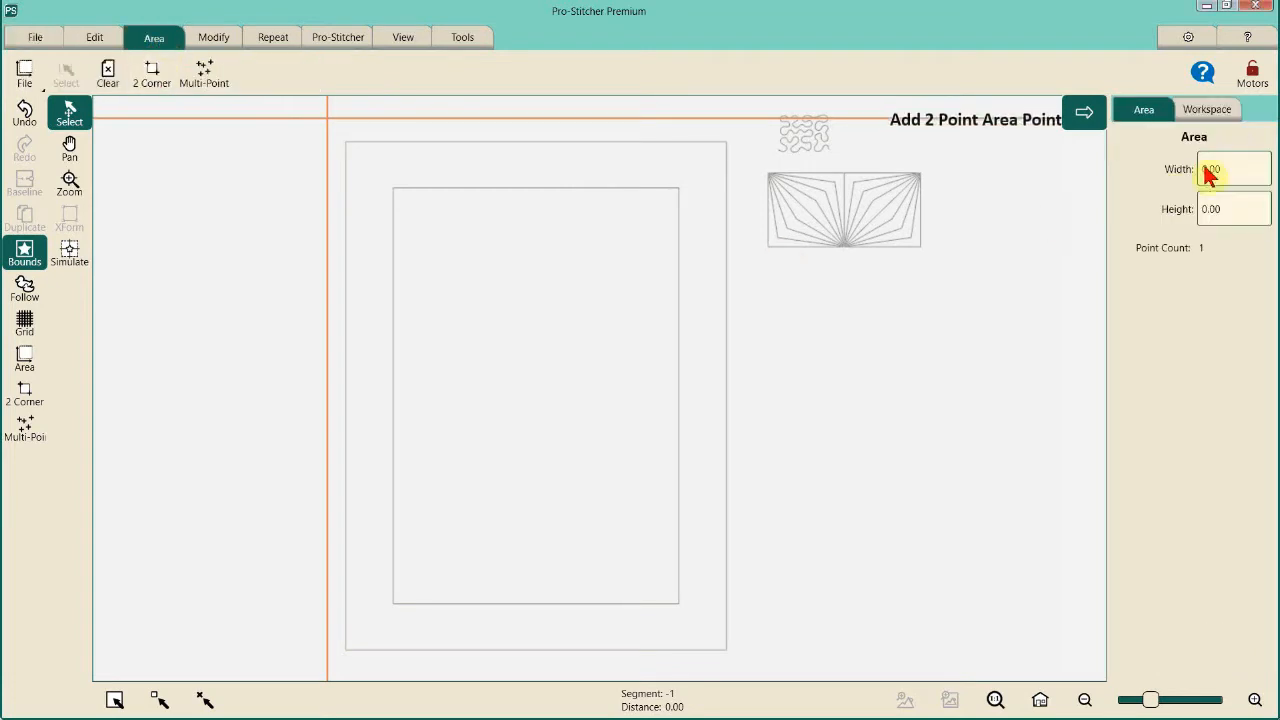
{"action": "left_click", "coordinate": [1233, 169]}
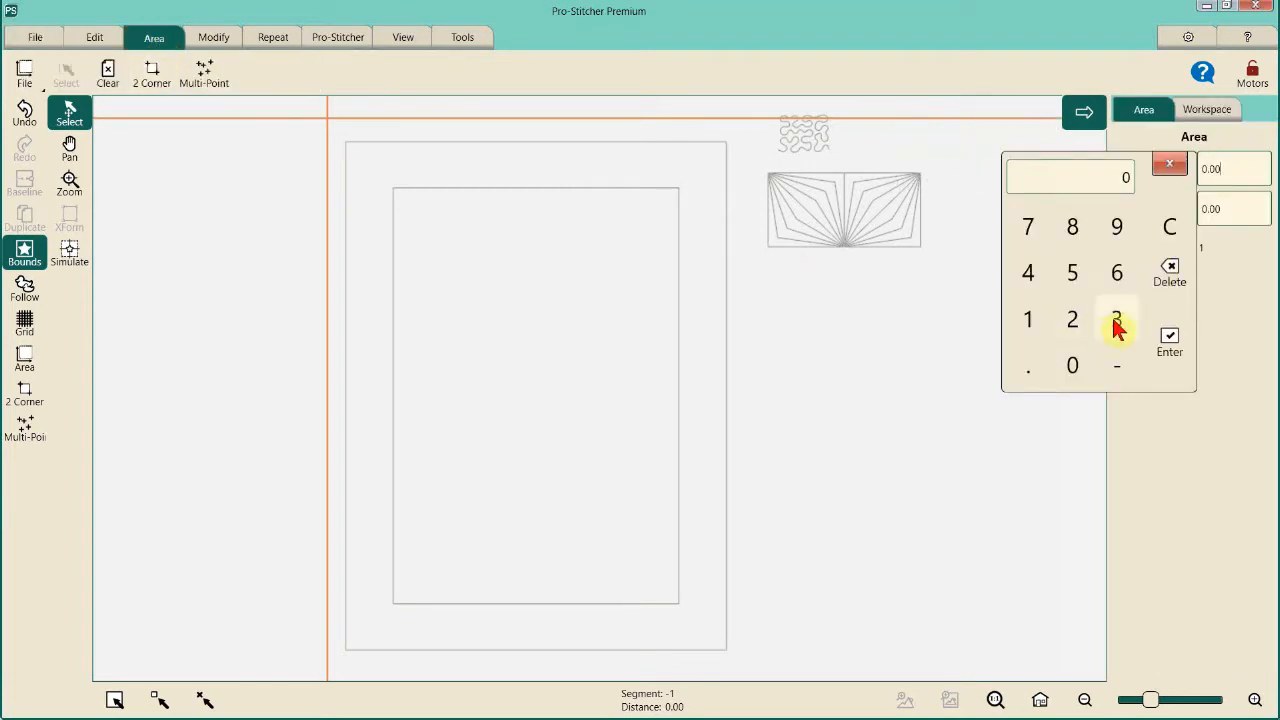
{"action": "left_click", "coordinate": [1117, 328]}
{"action": "left_click", "coordinate": [1073, 366]}
{"action": "left_click", "coordinate": [1168, 340]}
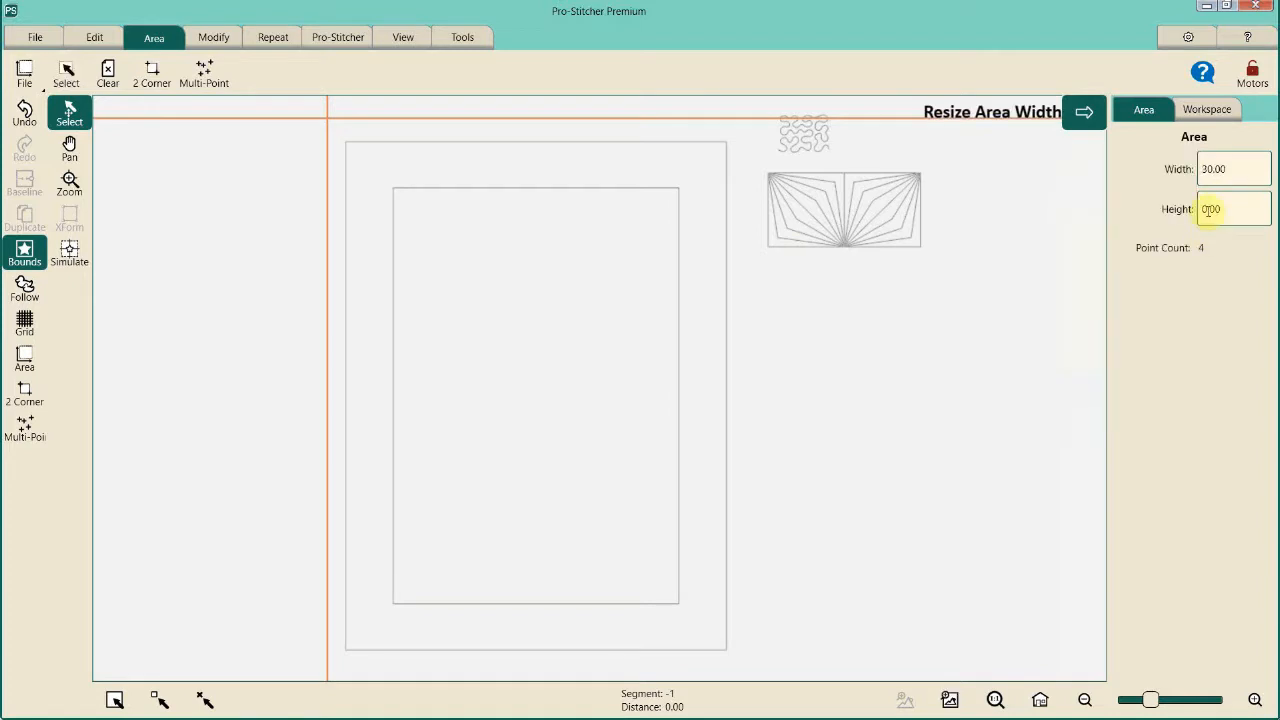
{"action": "left_click", "coordinate": [1029, 313]}
{"action": "left_click", "coordinate": [1072, 313]}
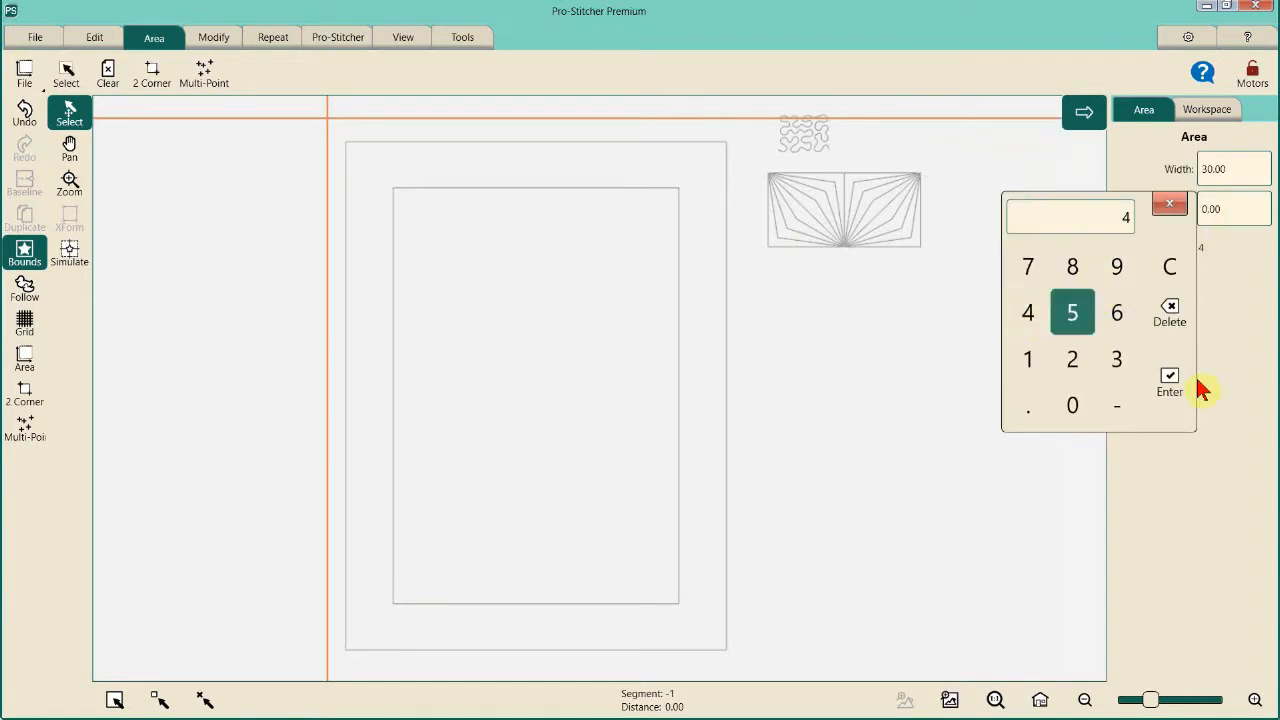
{"action": "left_click", "coordinate": [1172, 382]}
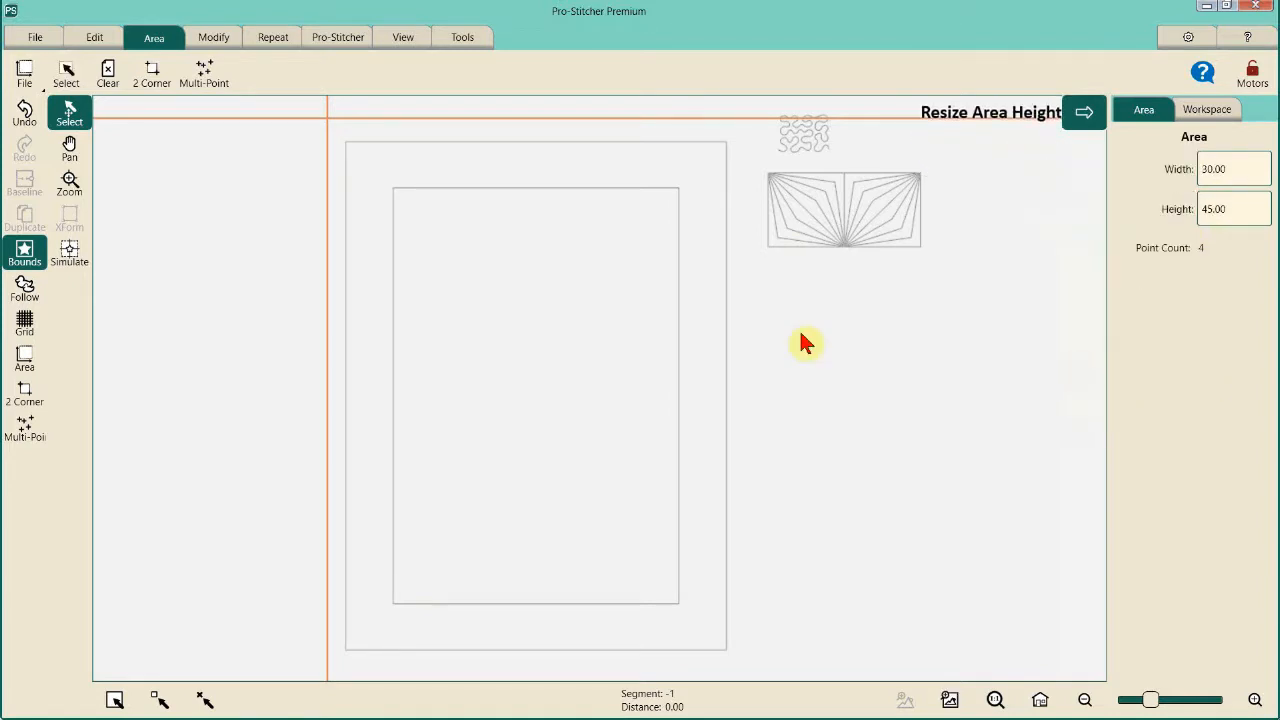
{"action": "left_click", "coordinate": [25, 358]}
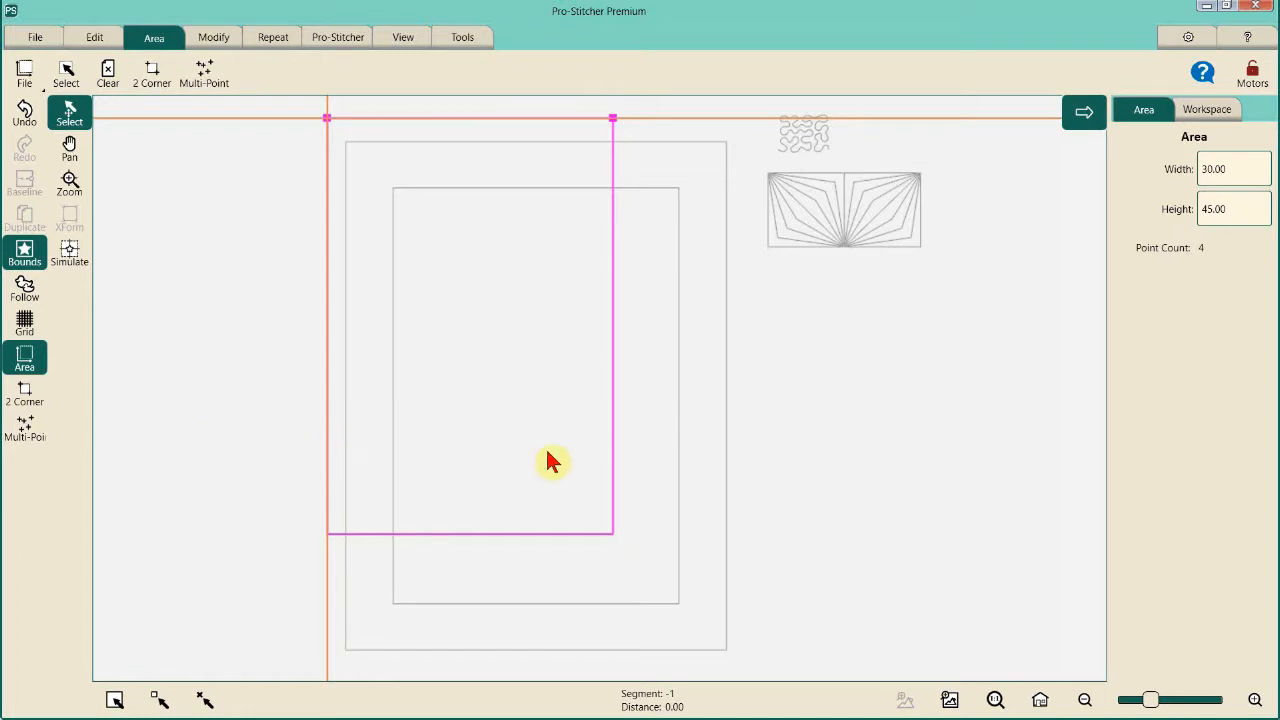
{"action": "key", "text": "ctrl"}
{"action": "key", "text": "ctrl"}
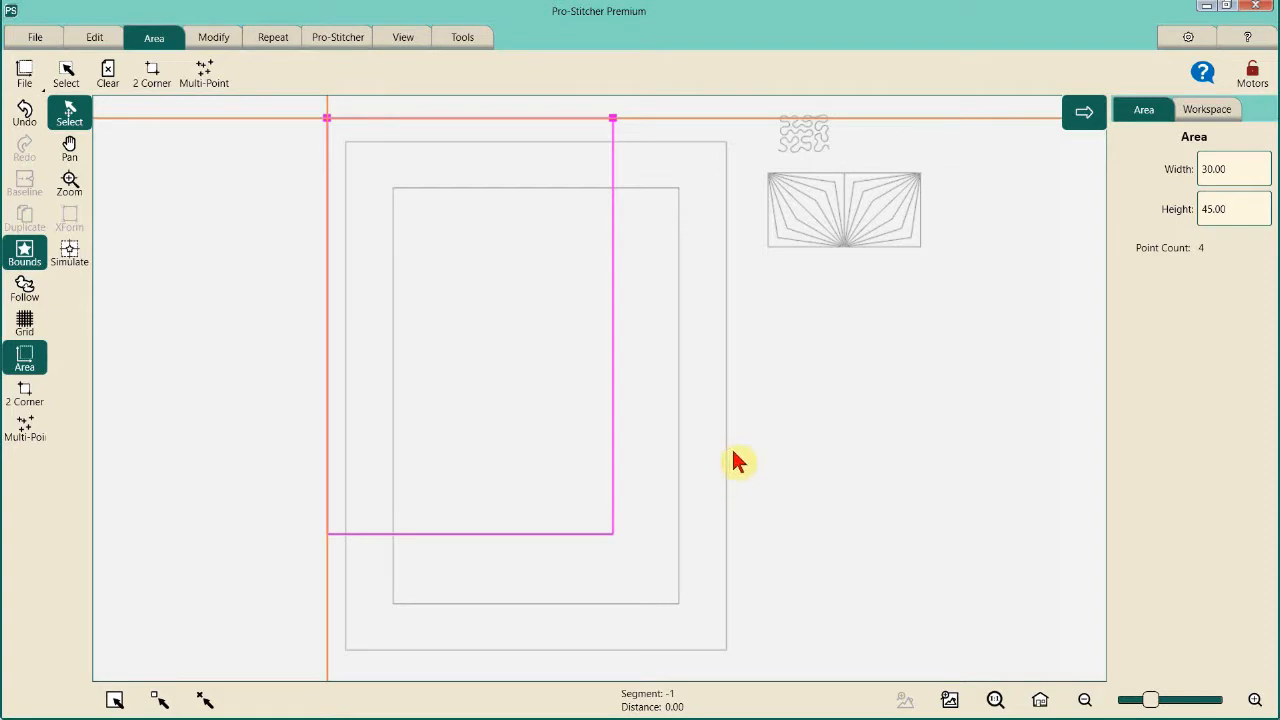
{"action": "key", "text": "ctrl"}
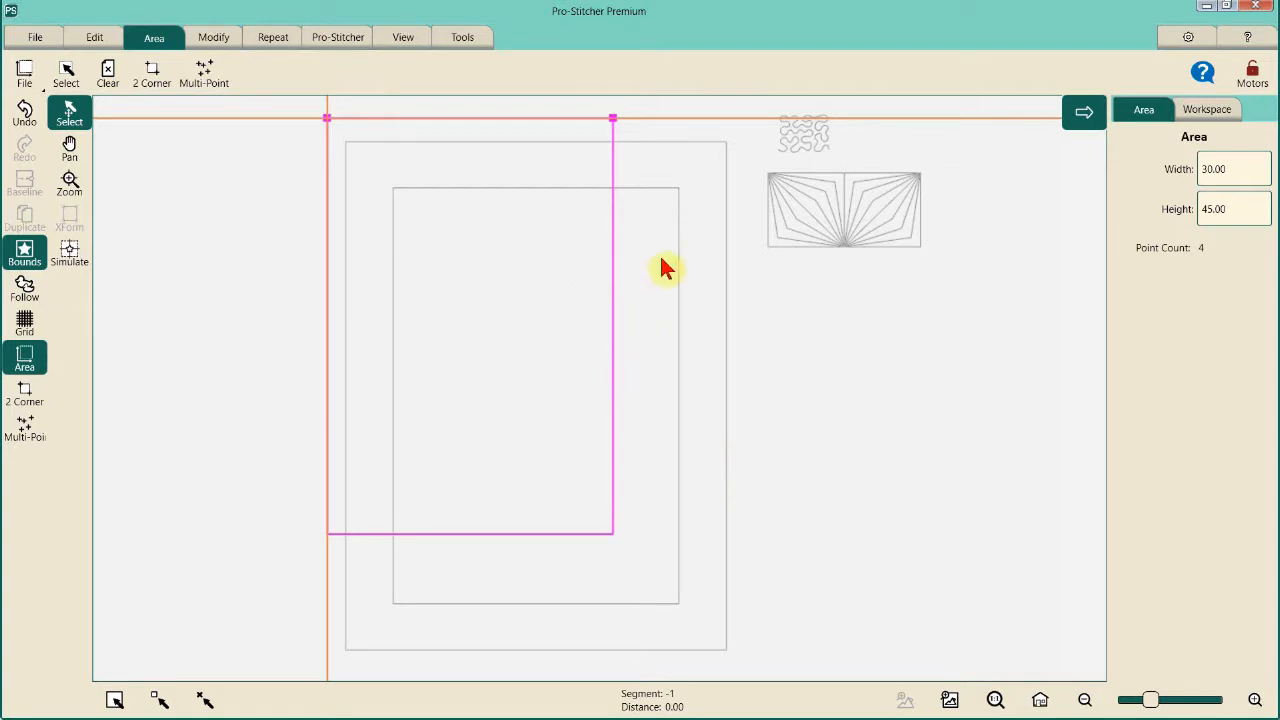
{"action": "key", "text": "ctrl"}
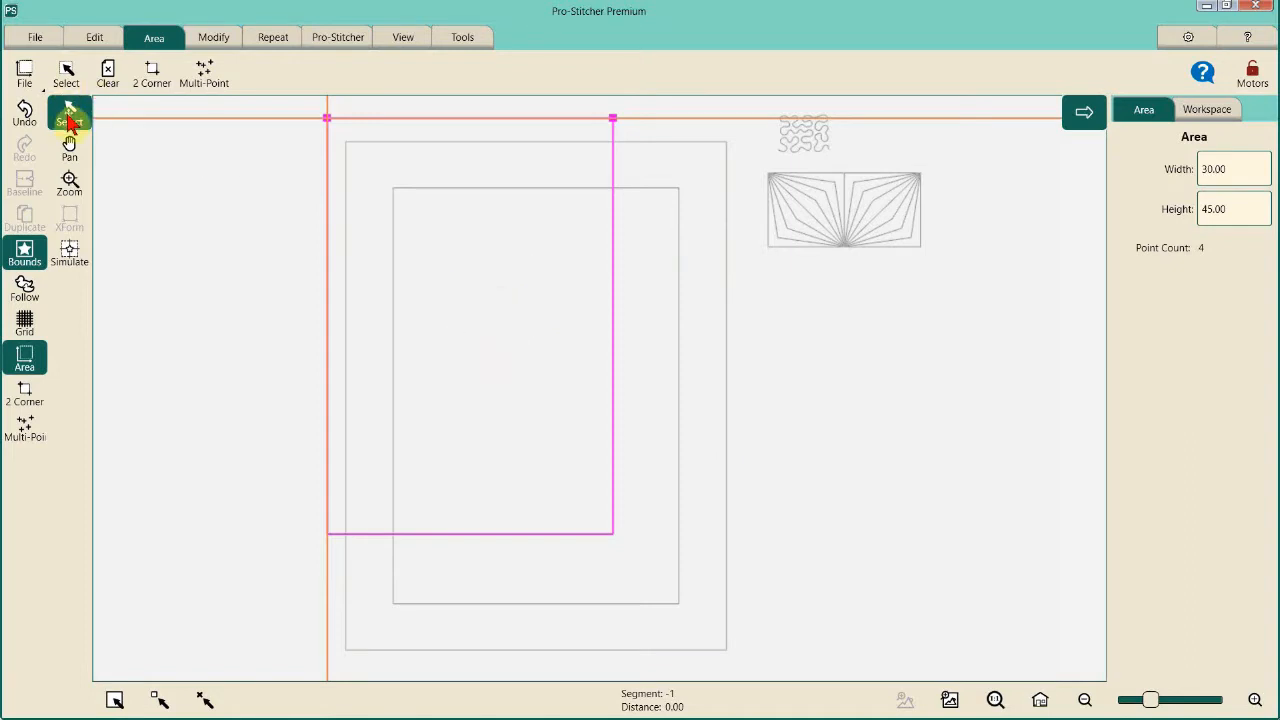
{"action": "key", "text": "ctrl"}
- Align the "quilt 40 x 55 w 5in border" design to the centre of the area, both horizontally and vertically
{"action": "left_click", "coordinate": [1216, 117]}
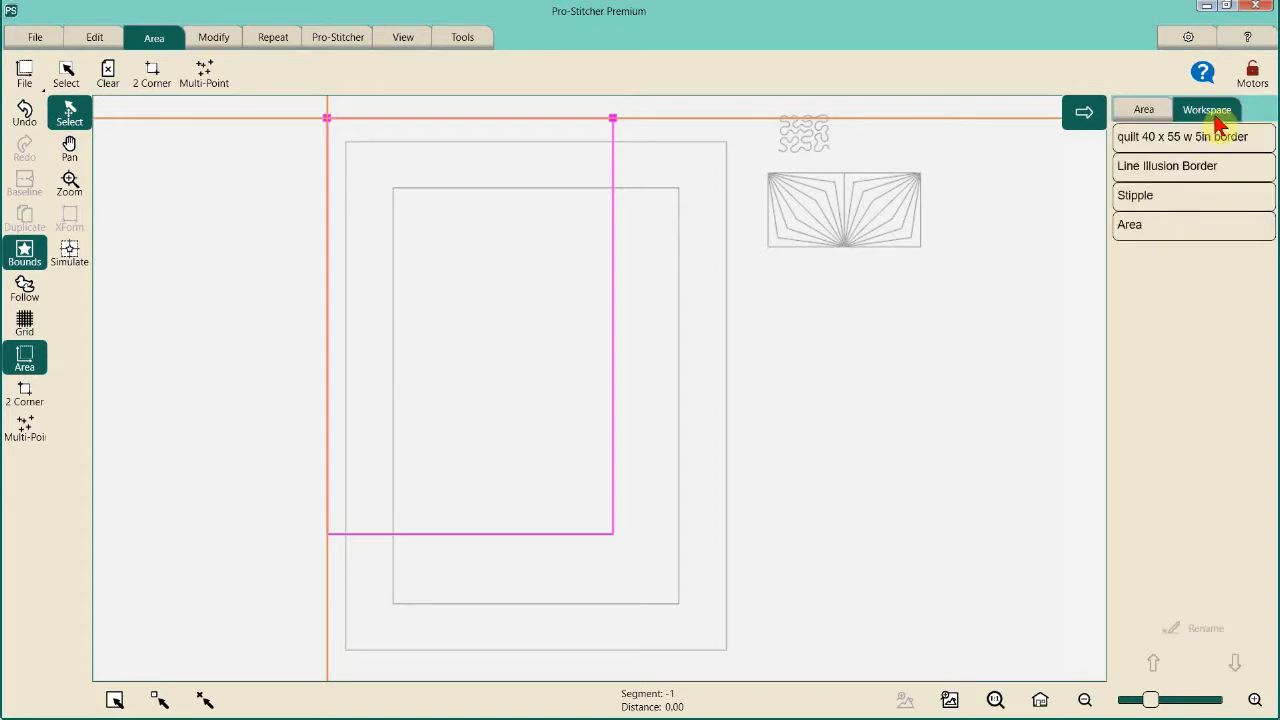
{"action": "left_click", "coordinate": [1160, 147]}
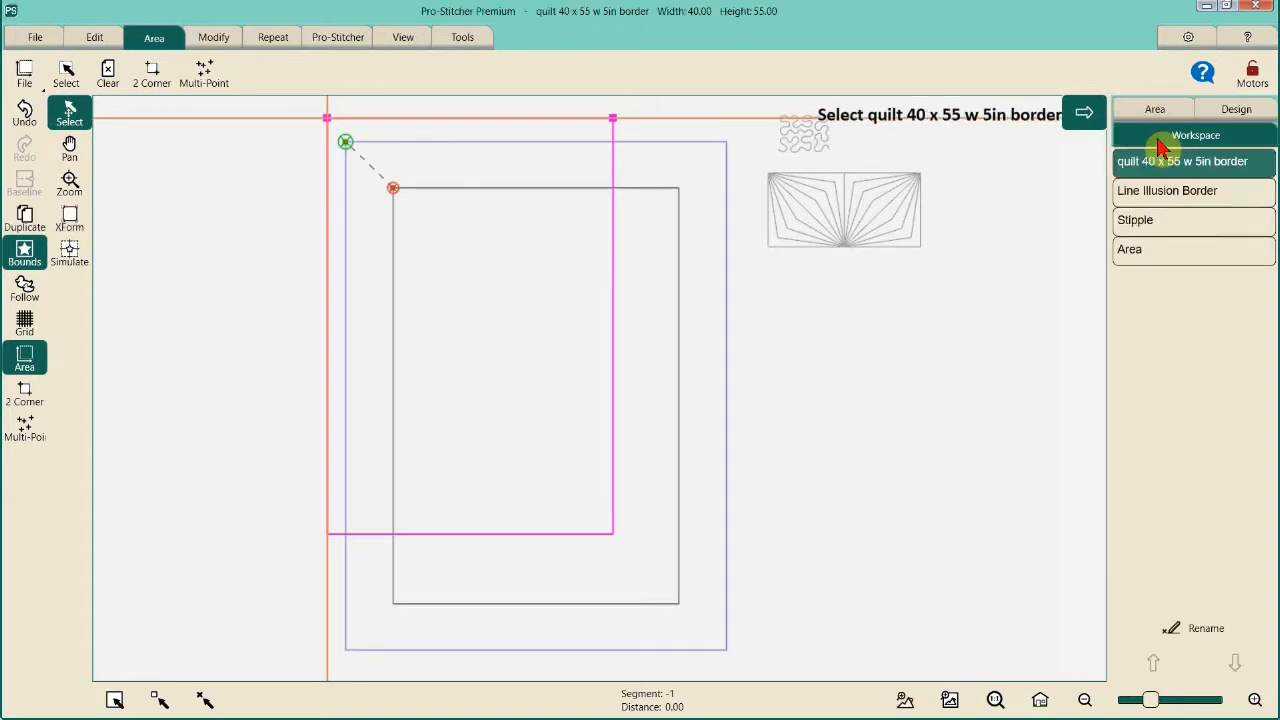
{"action": "left_click", "coordinate": [230, 38]}
{"action": "left_click", "coordinate": [260, 78]}
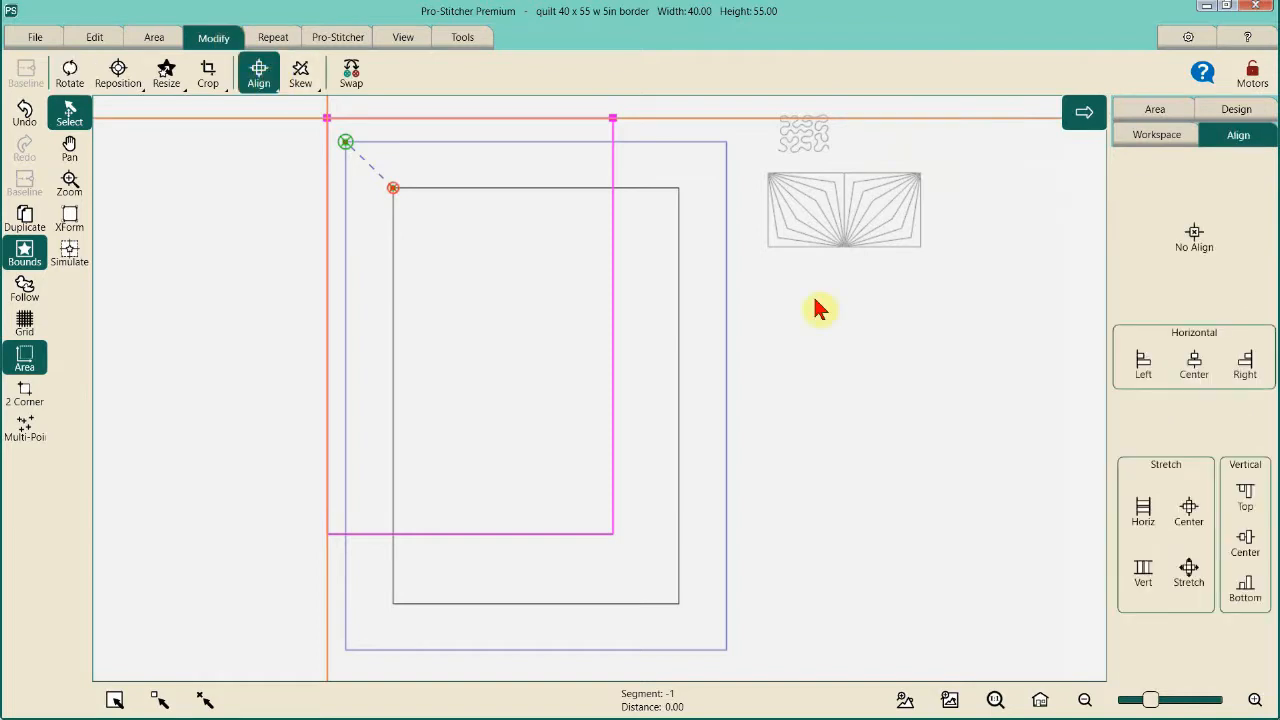
{"action": "left_click", "coordinate": [1196, 516]}
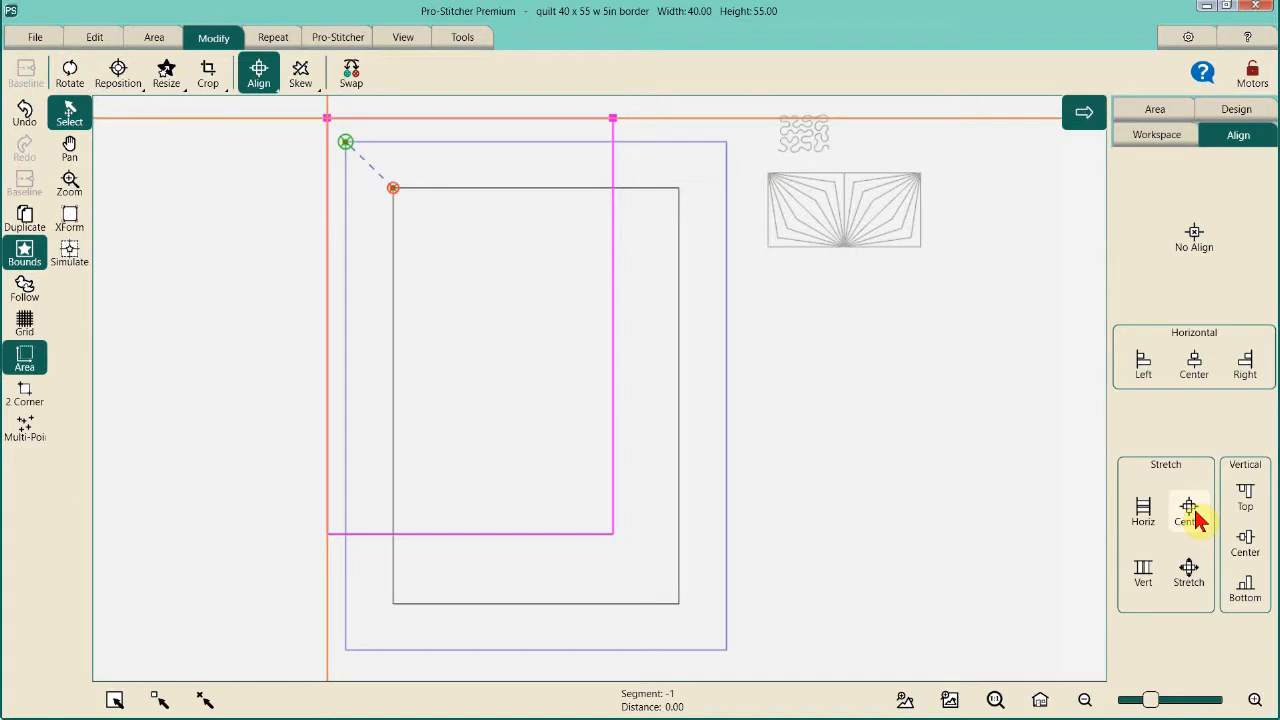
{"action": "left_click", "coordinate": [1196, 370]}
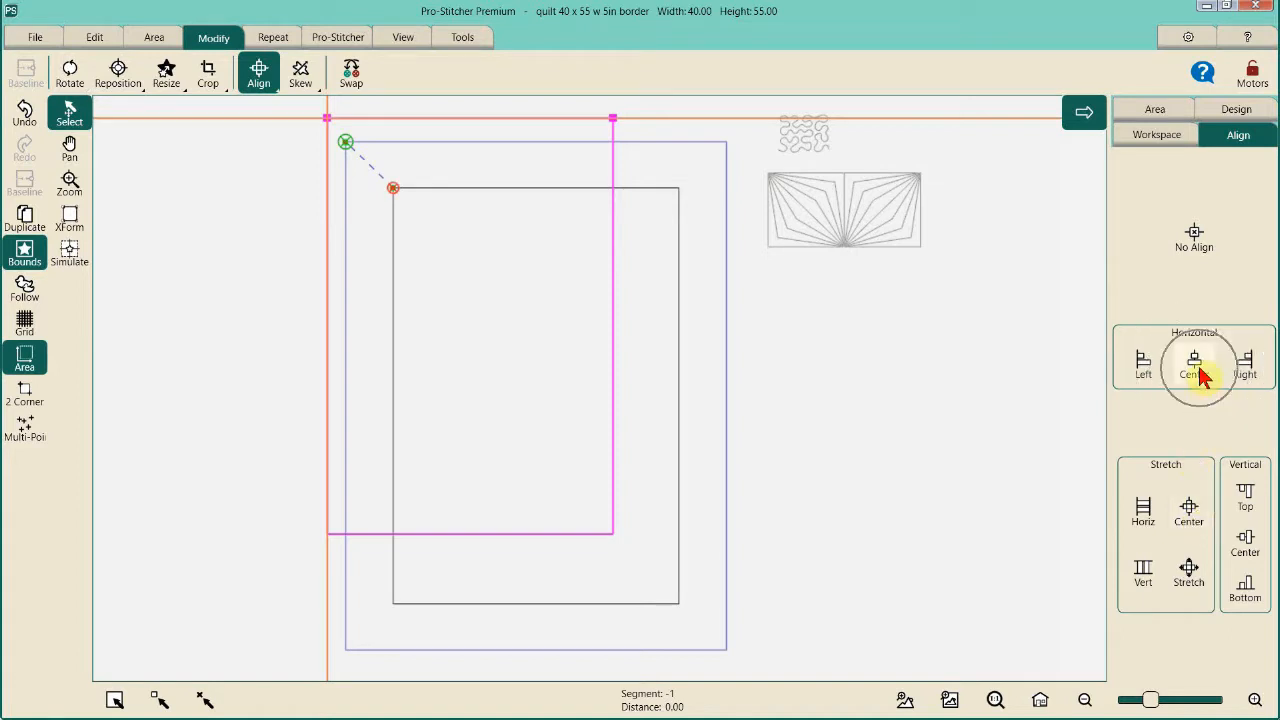
{"action": "left_click", "coordinate": [1250, 548]}
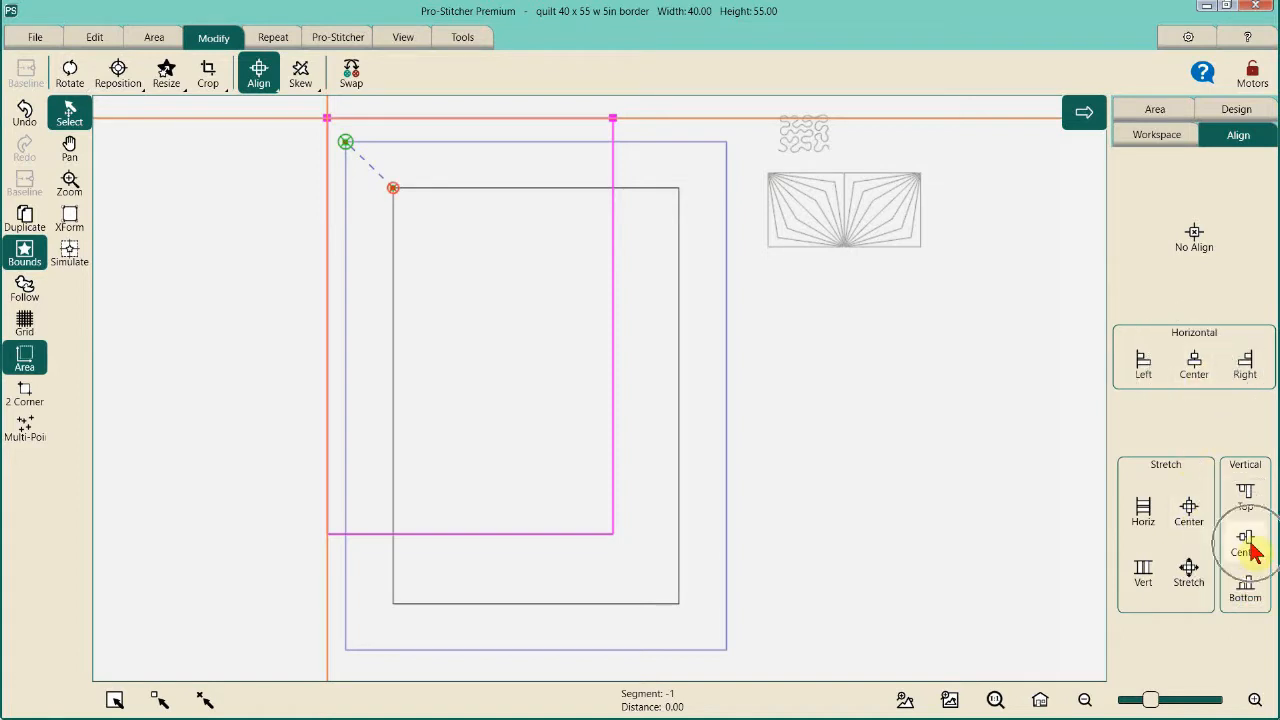
{"action": "left_click", "coordinate": [1190, 522]}
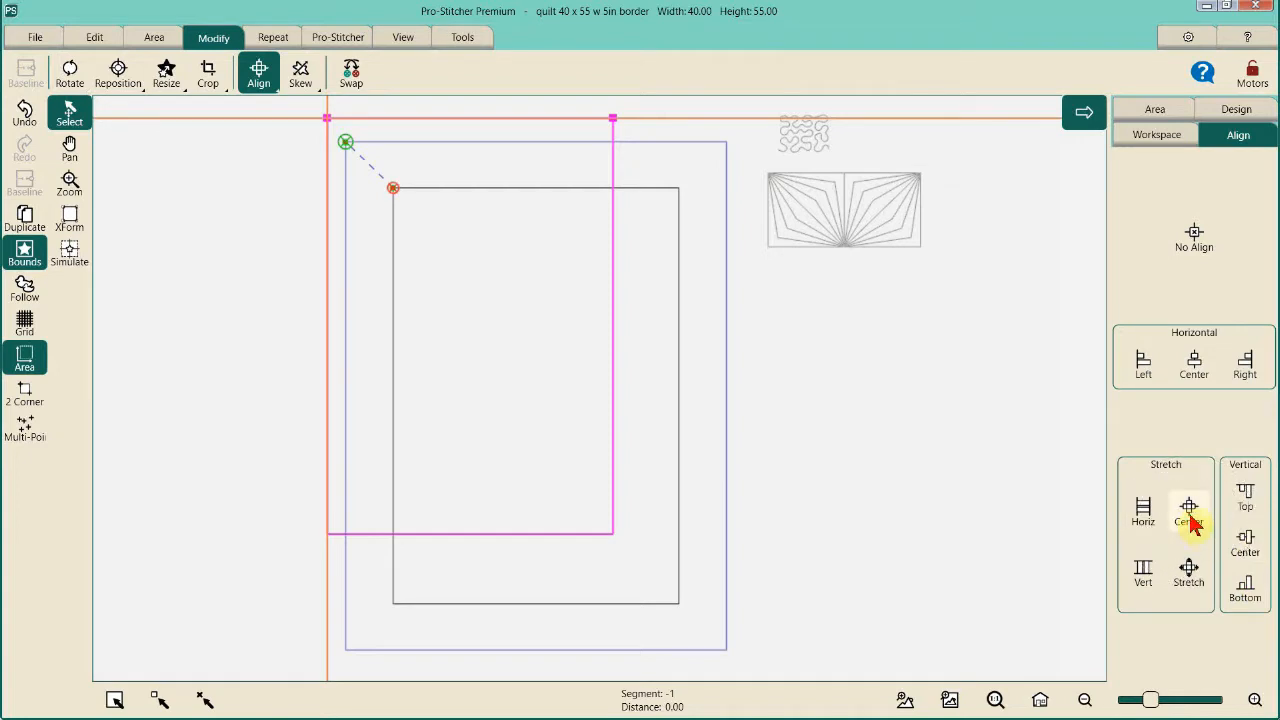
{"action": "left_click", "coordinate": [1190, 522]}
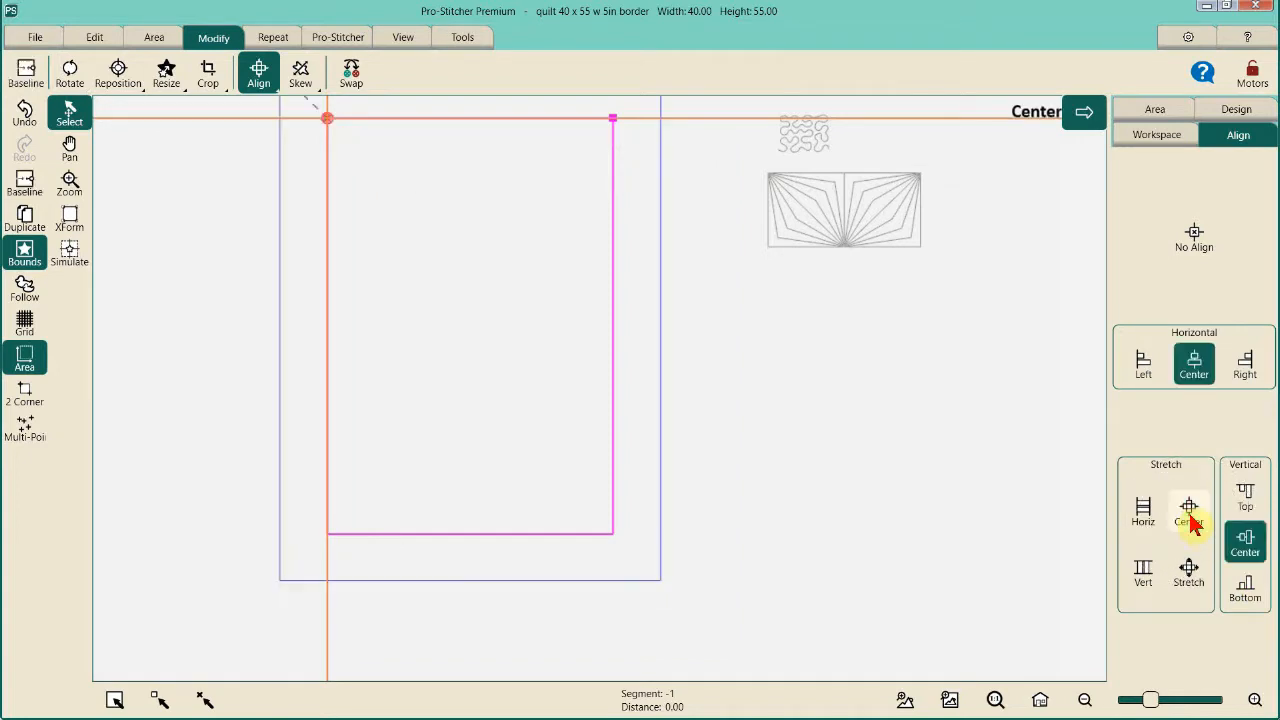
{"action": "left_click", "coordinate": [1040, 700]}
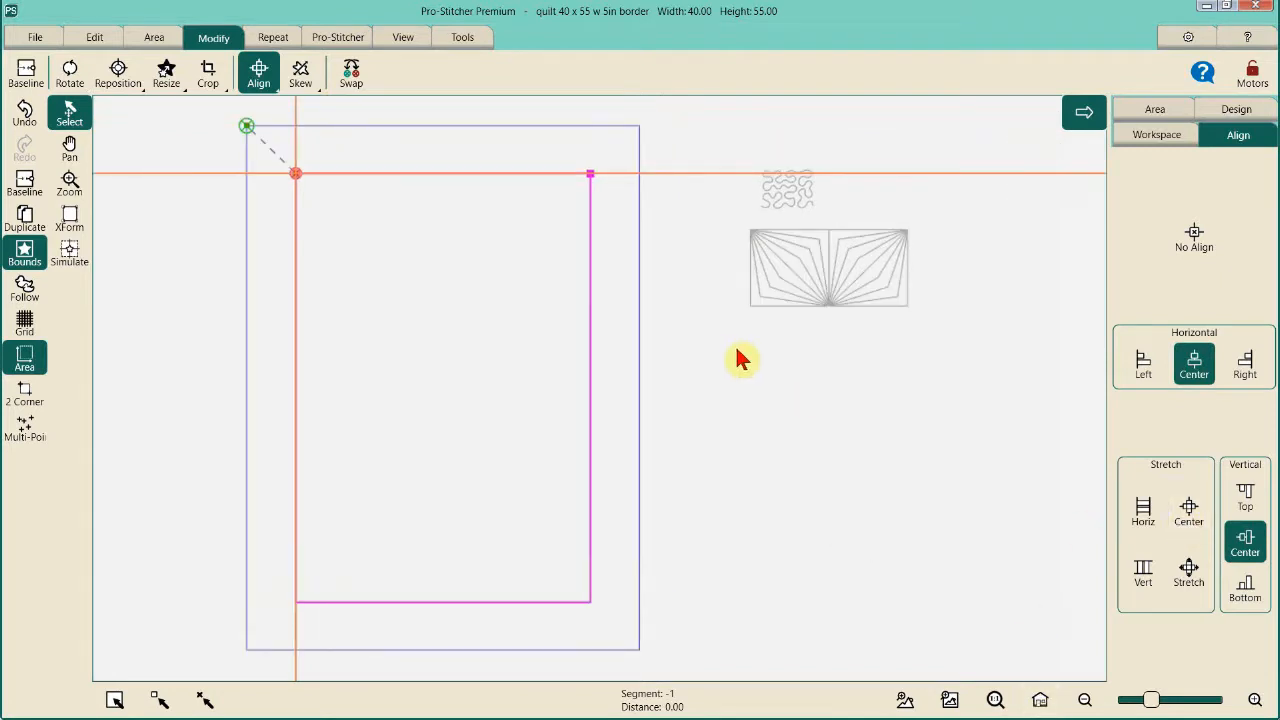
- Select the Stipple design beside the quilt and flip it vertically
{"action": "left_click", "coordinate": [803, 197]}
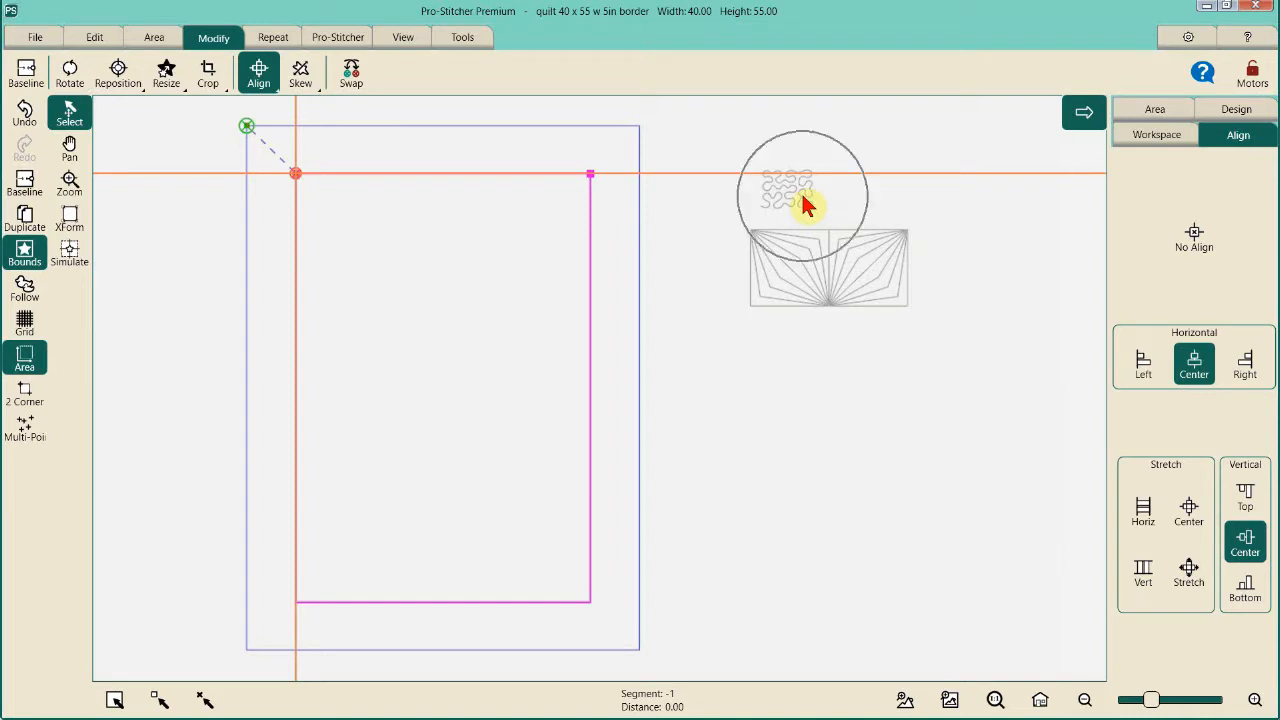
{"action": "left_click", "coordinate": [536, 285]}
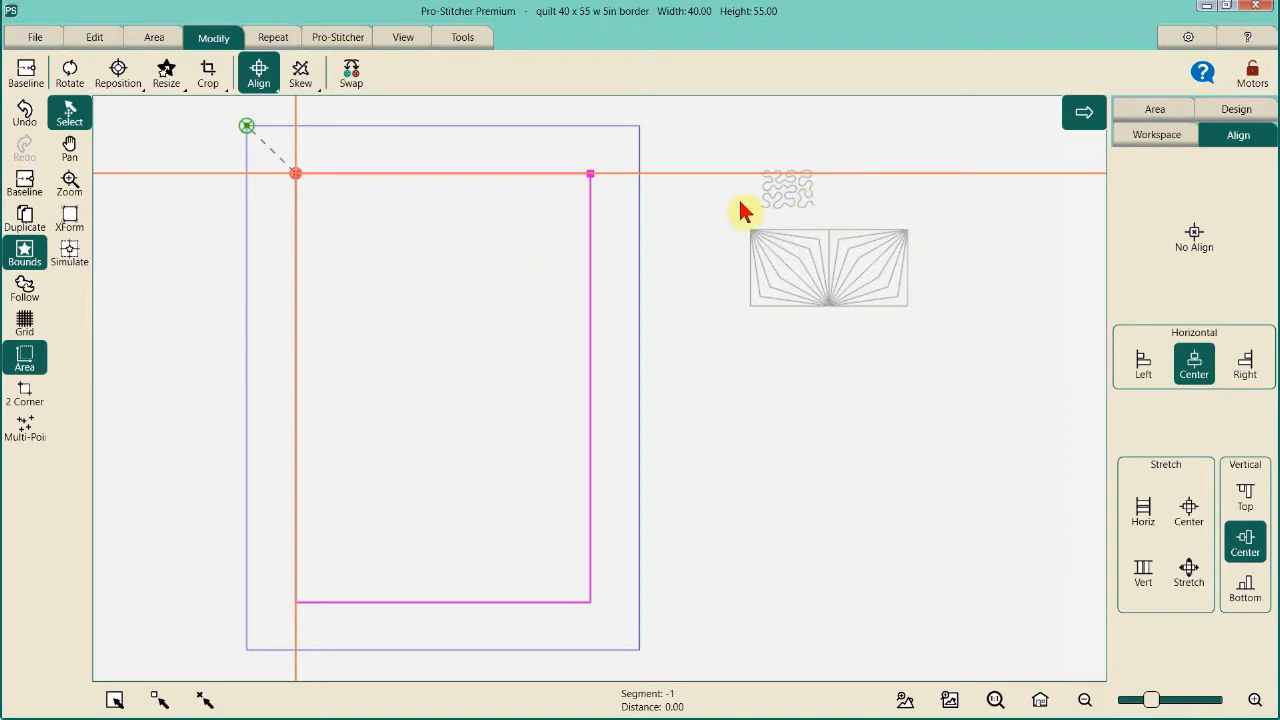
{"action": "left_click", "coordinate": [787, 203]}
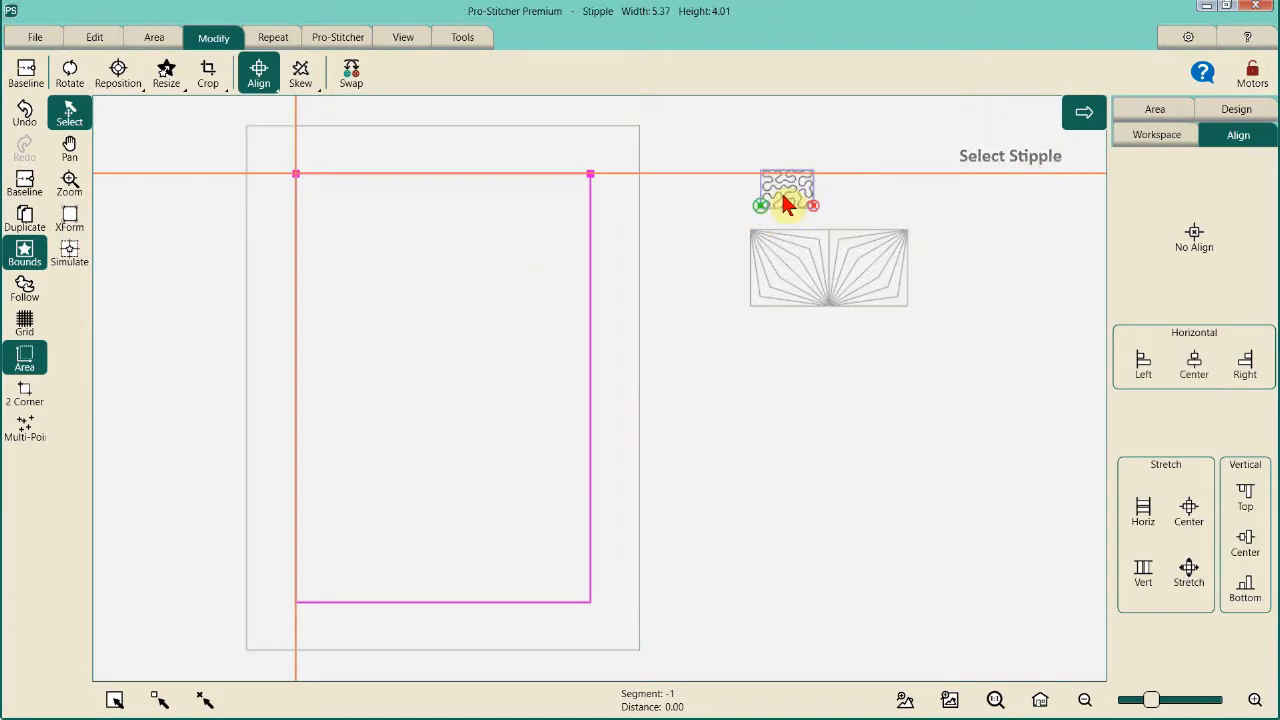
{"action": "left_click", "coordinate": [787, 203]}
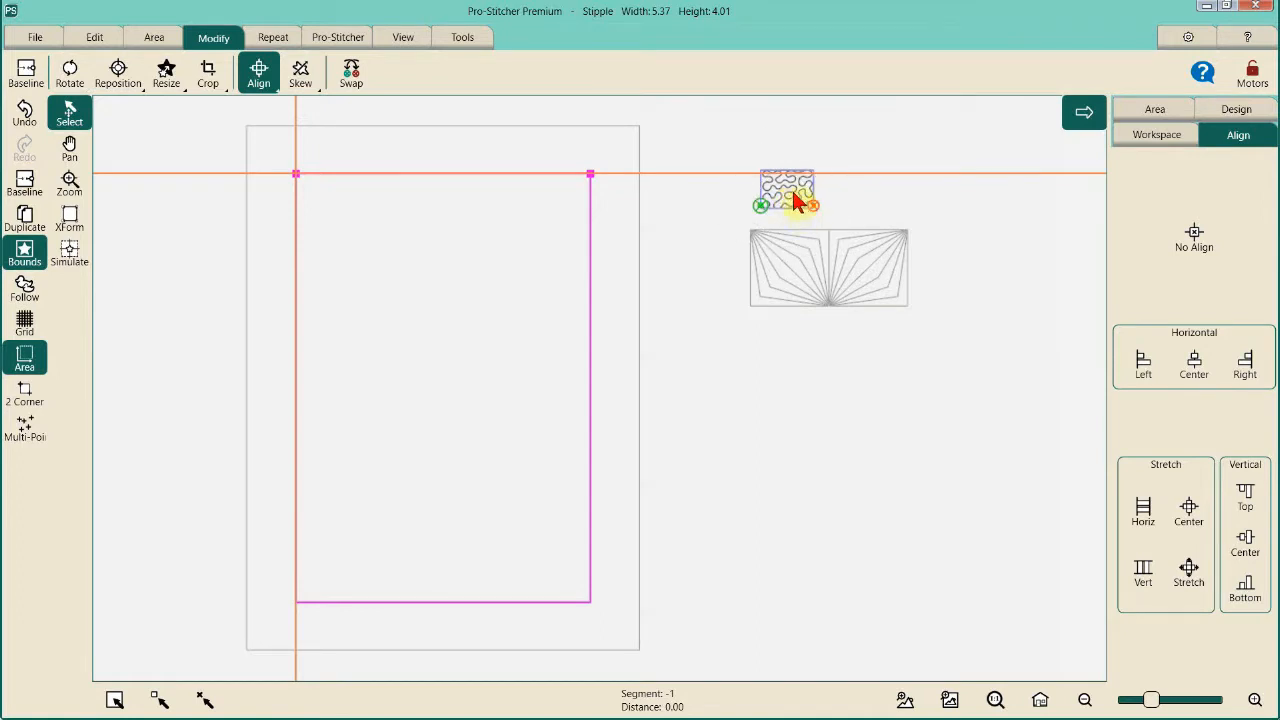
{"action": "left_click", "coordinate": [797, 203]}
{"action": "left_click", "coordinate": [761, 212]}
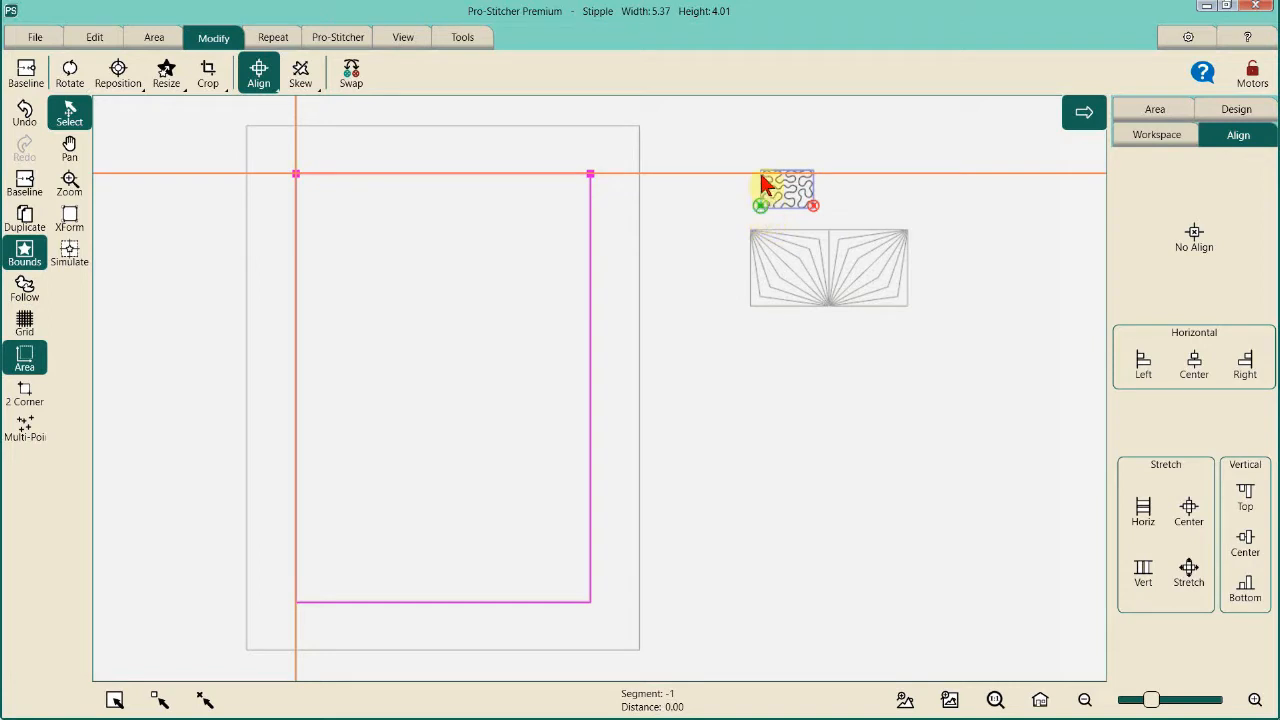
{"action": "left_click", "coordinate": [763, 173]}
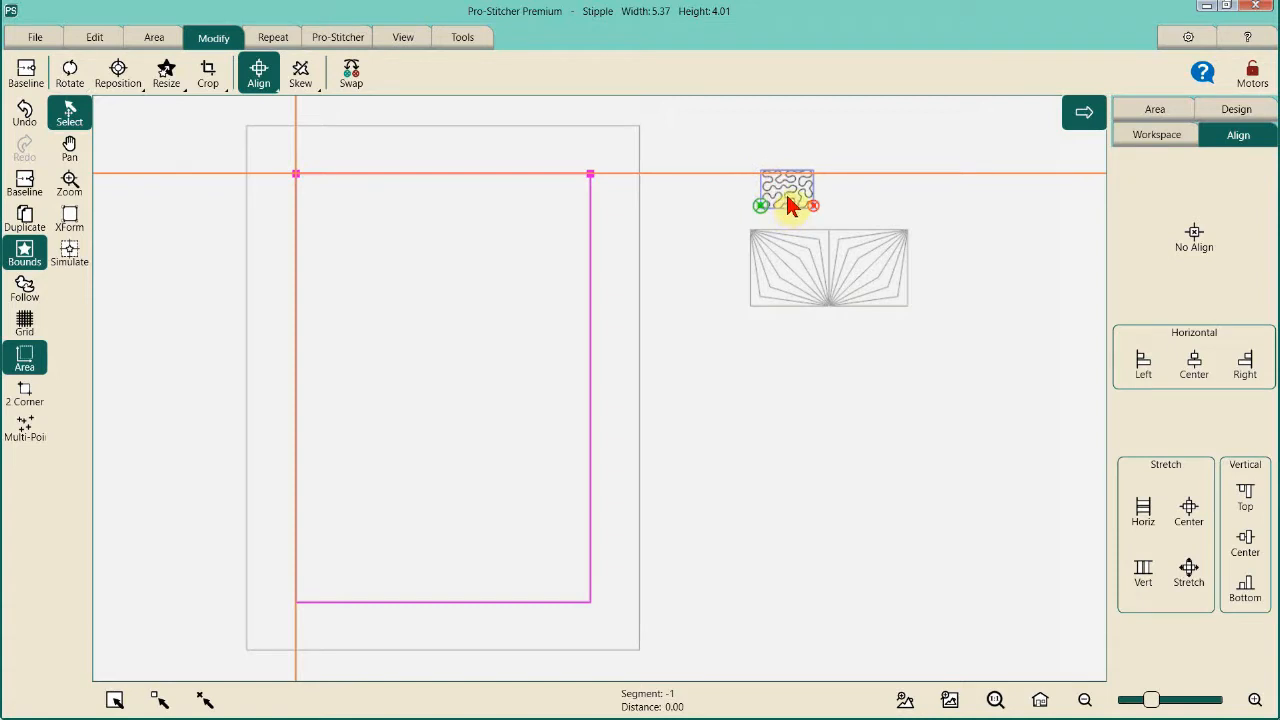
{"action": "left_click", "coordinate": [787, 197]}
{"action": "left_click", "coordinate": [787, 197]}
{"action": "left_click", "coordinate": [787, 197]}
{"action": "left_click", "coordinate": [787, 197]}
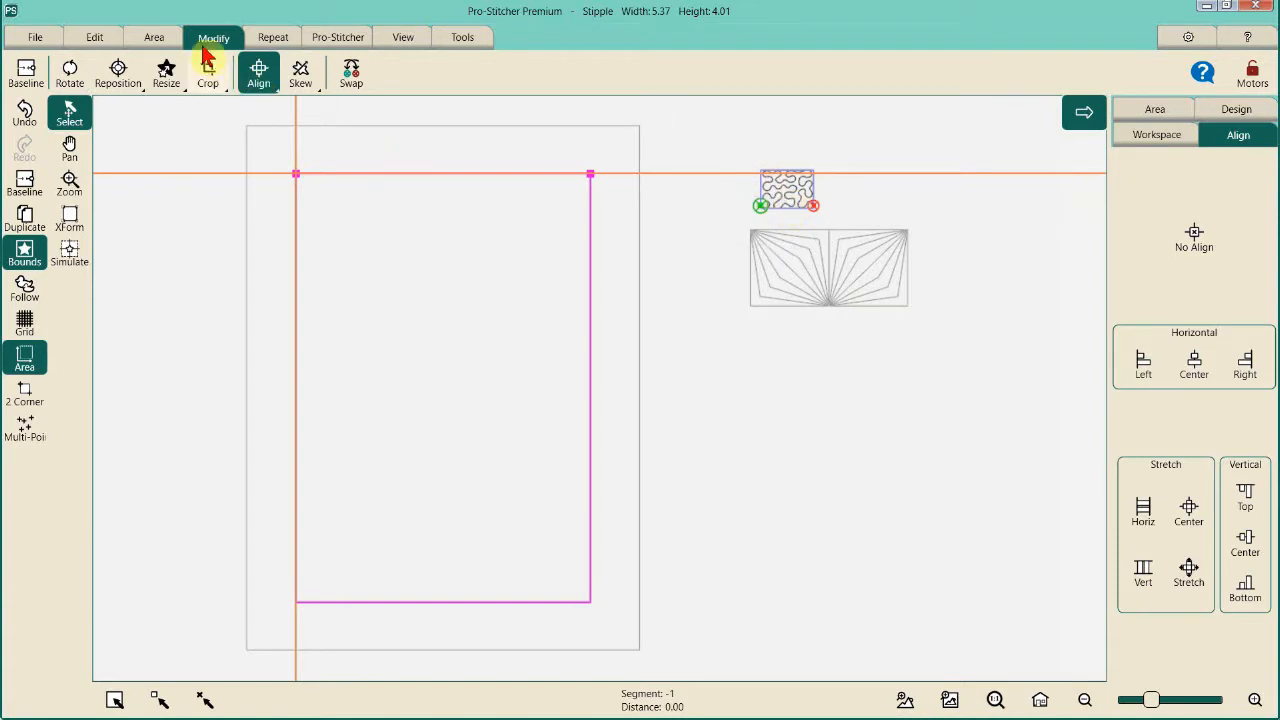
{"action": "left_click", "coordinate": [70, 75]}
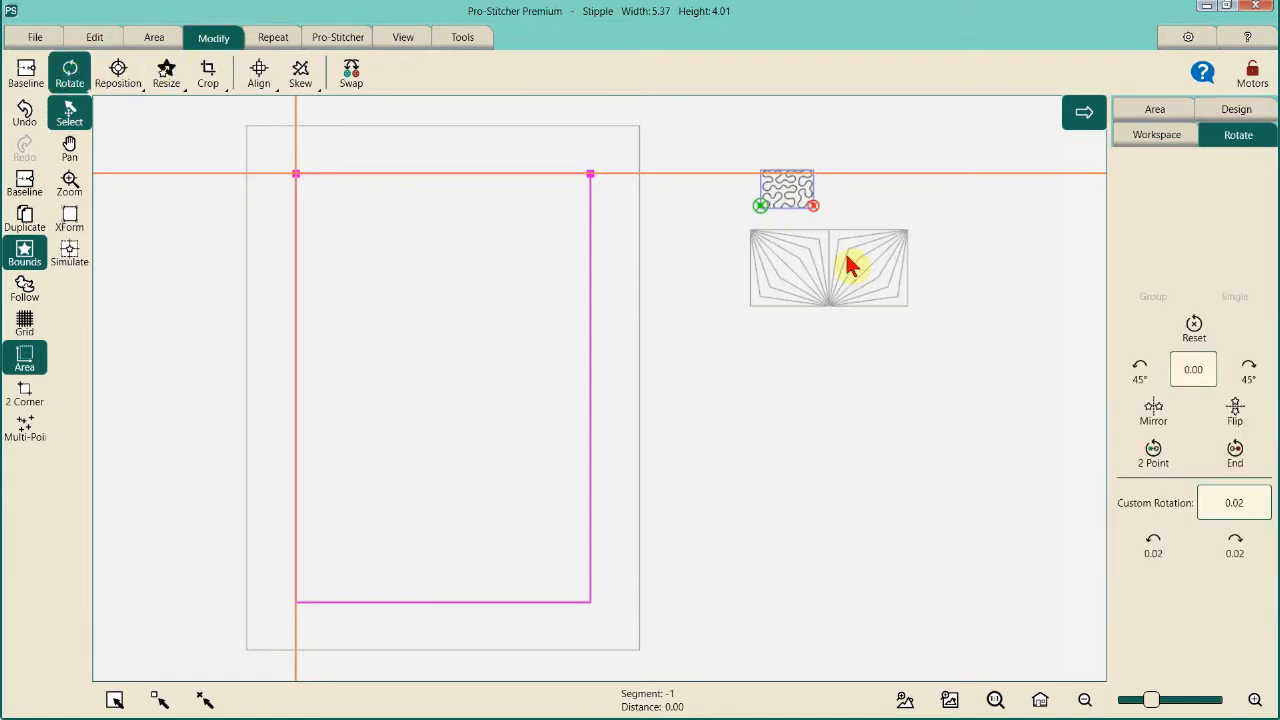
{"action": "left_click", "coordinate": [1243, 418]}
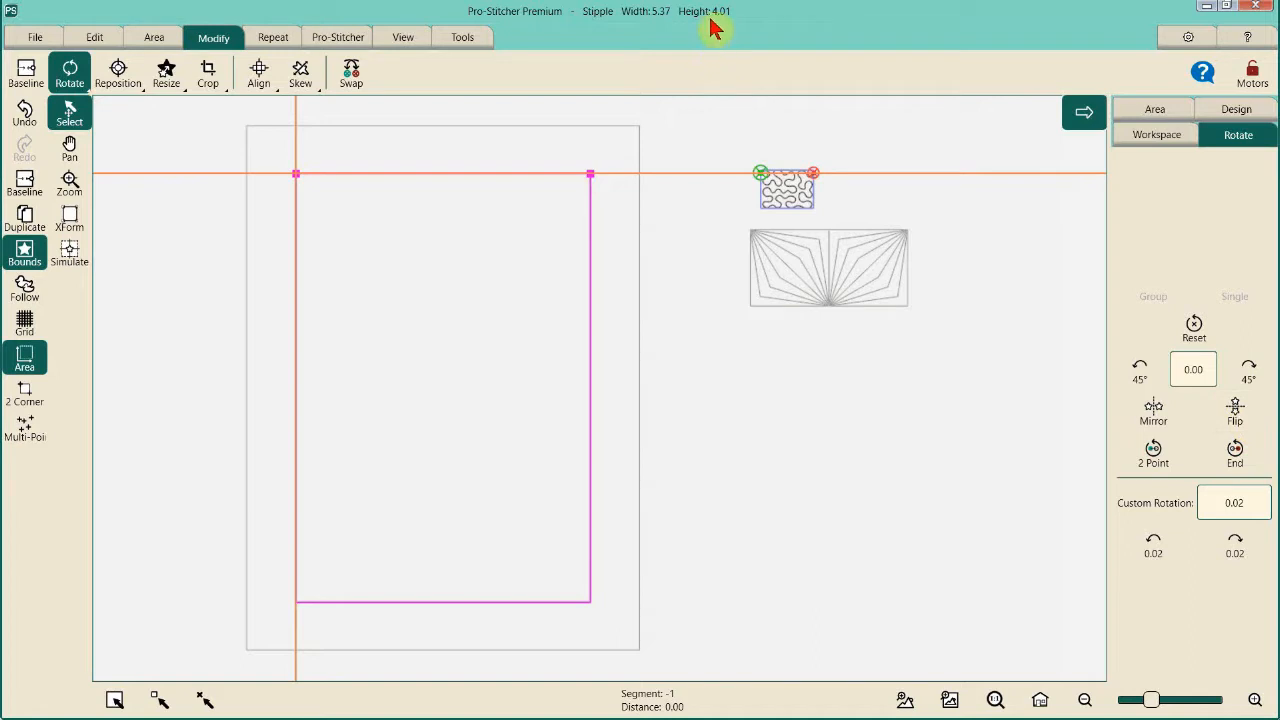
{"action": "left_click", "coordinate": [670, 34]}
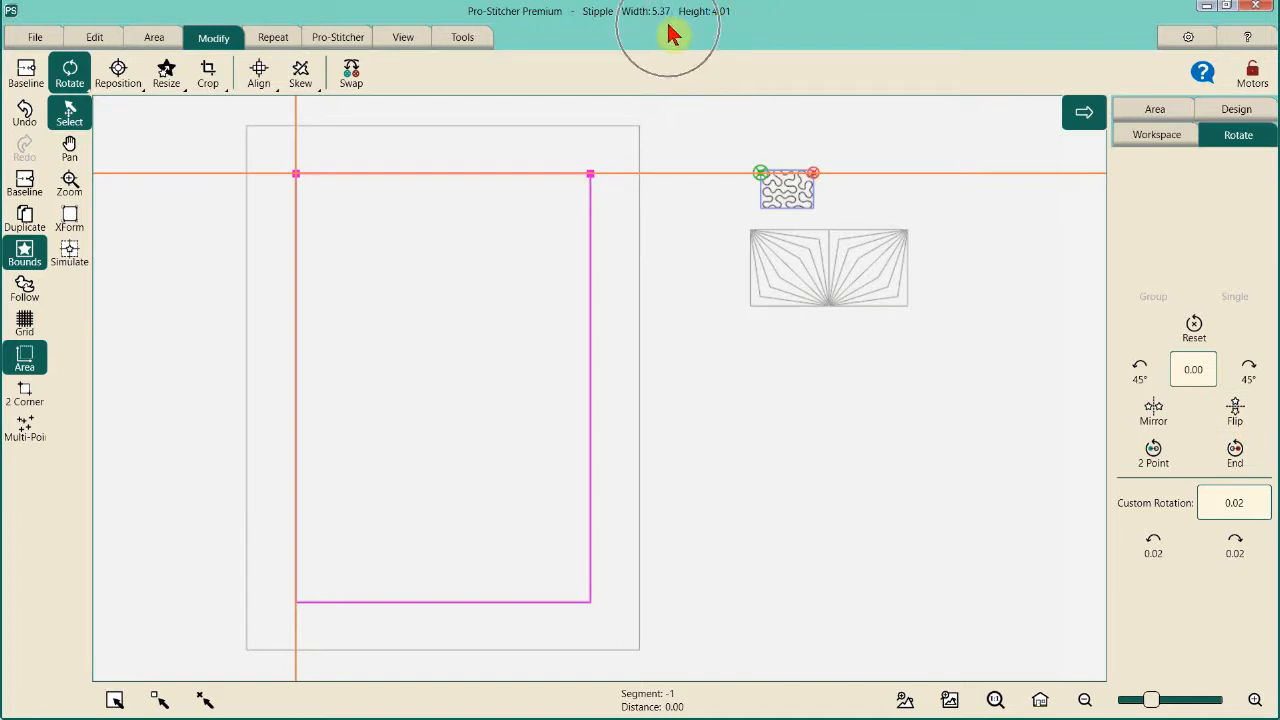
{"action": "left_click", "coordinate": [668, 30]}
{"action": "left_click", "coordinate": [799, 193]}
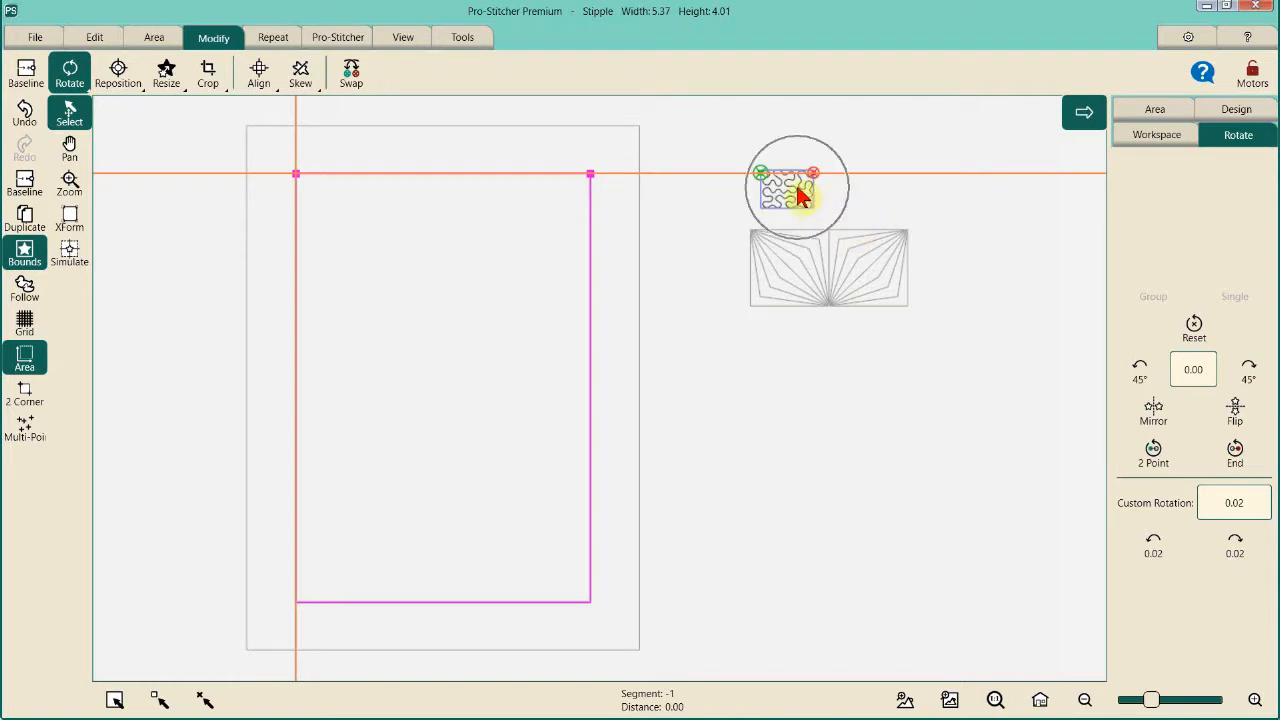
{"action": "left_click", "coordinate": [413, 352]}
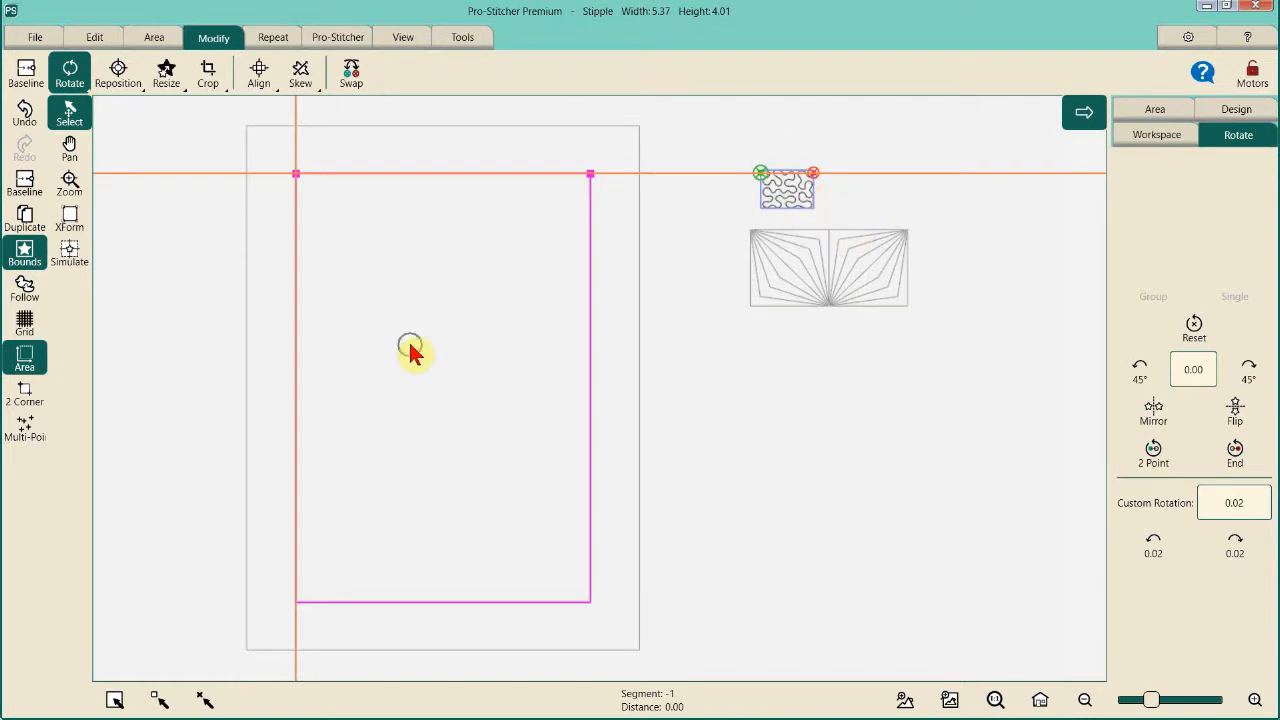
- Repeat the Stipple design with the Basic repeat and Fit it to the centre area
{"action": "left_click", "coordinate": [274, 45]}
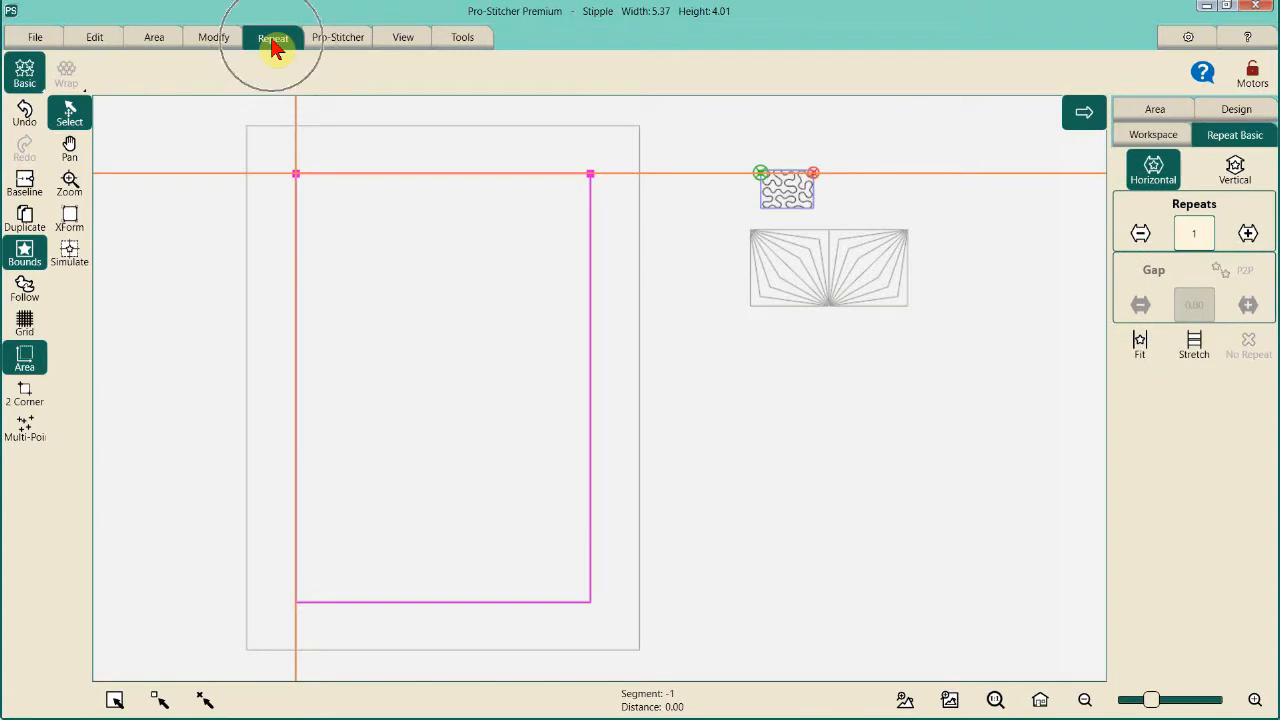
{"action": "left_click", "coordinate": [25, 72]}
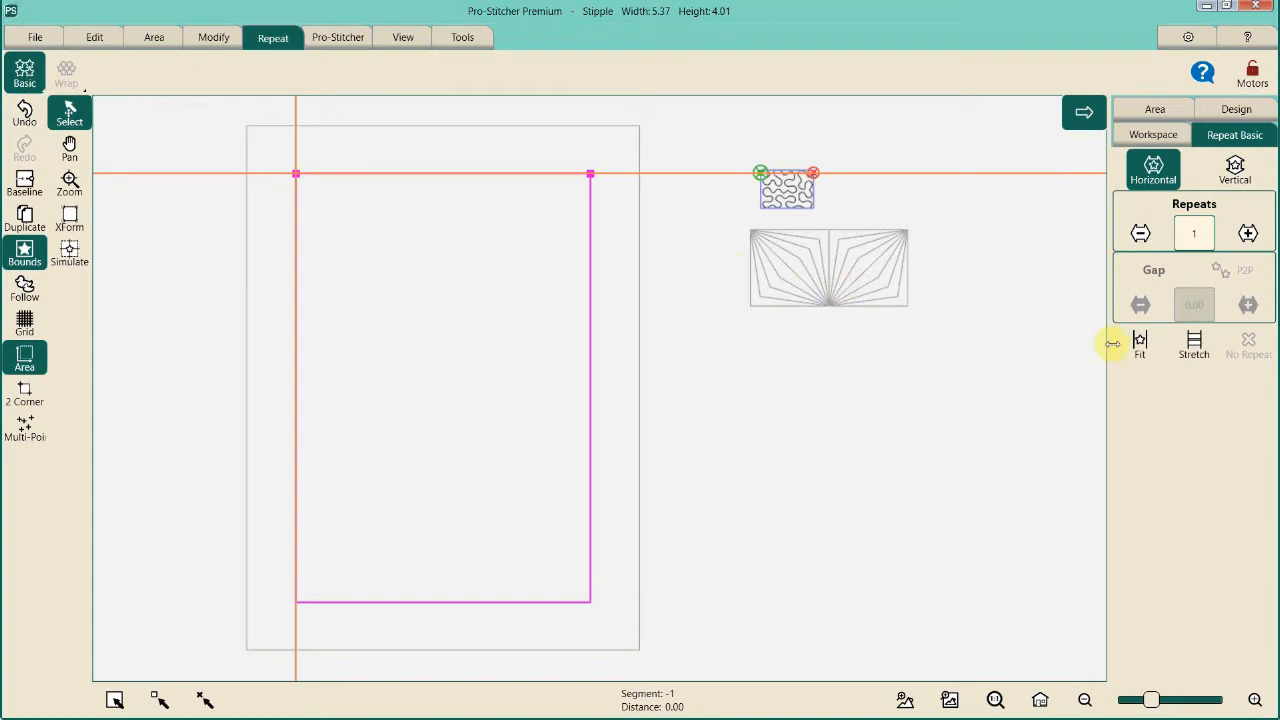
{"action": "left_click", "coordinate": [1157, 174]}
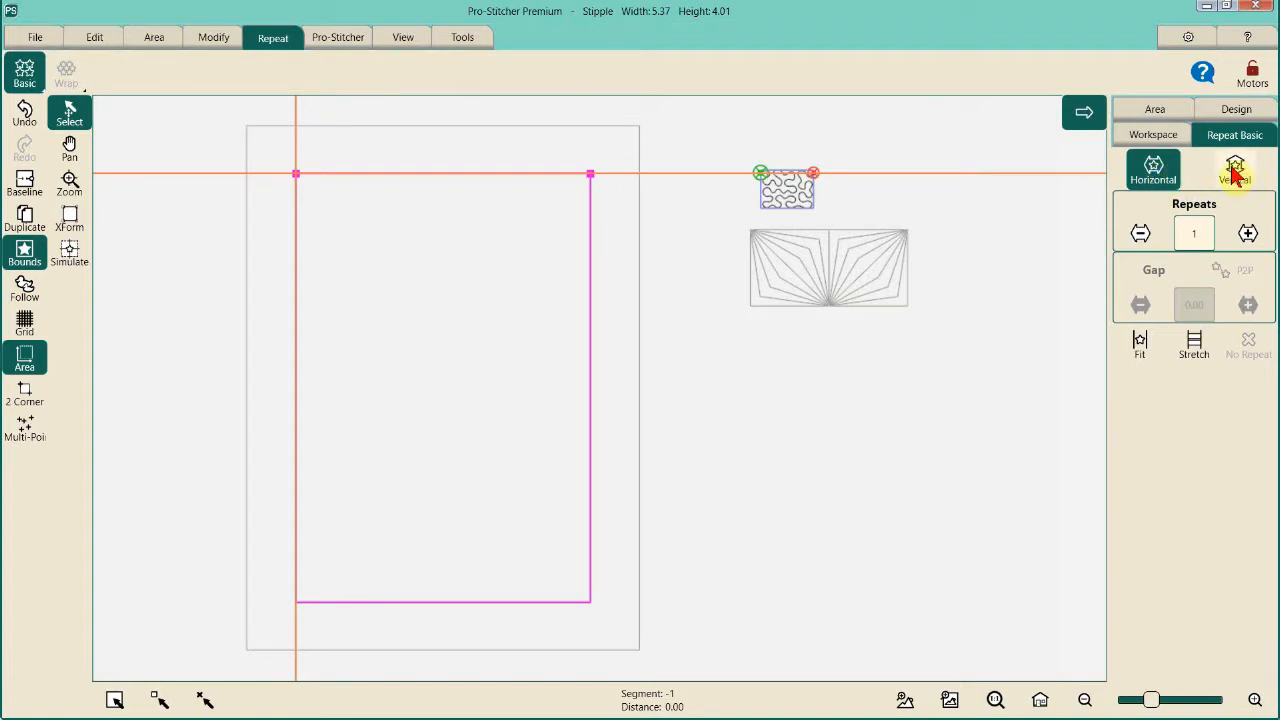
{"action": "left_click", "coordinate": [1153, 175]}
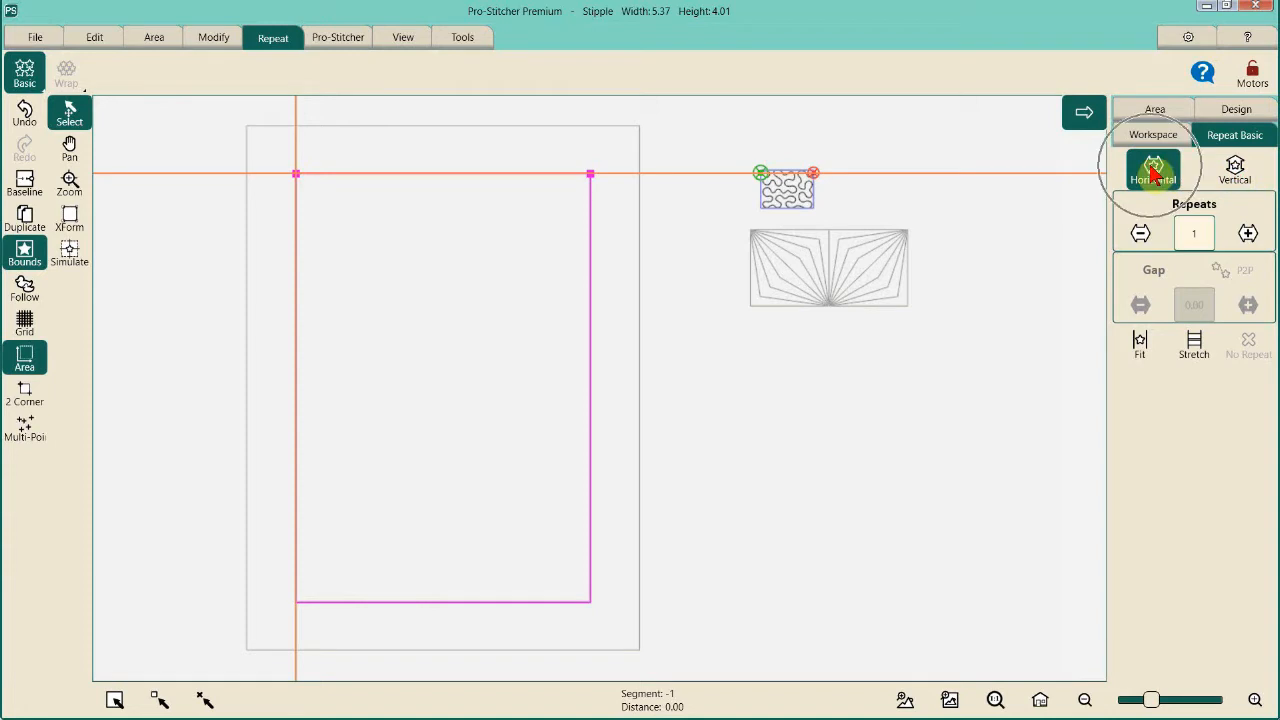
{"action": "left_click", "coordinate": [1153, 175]}
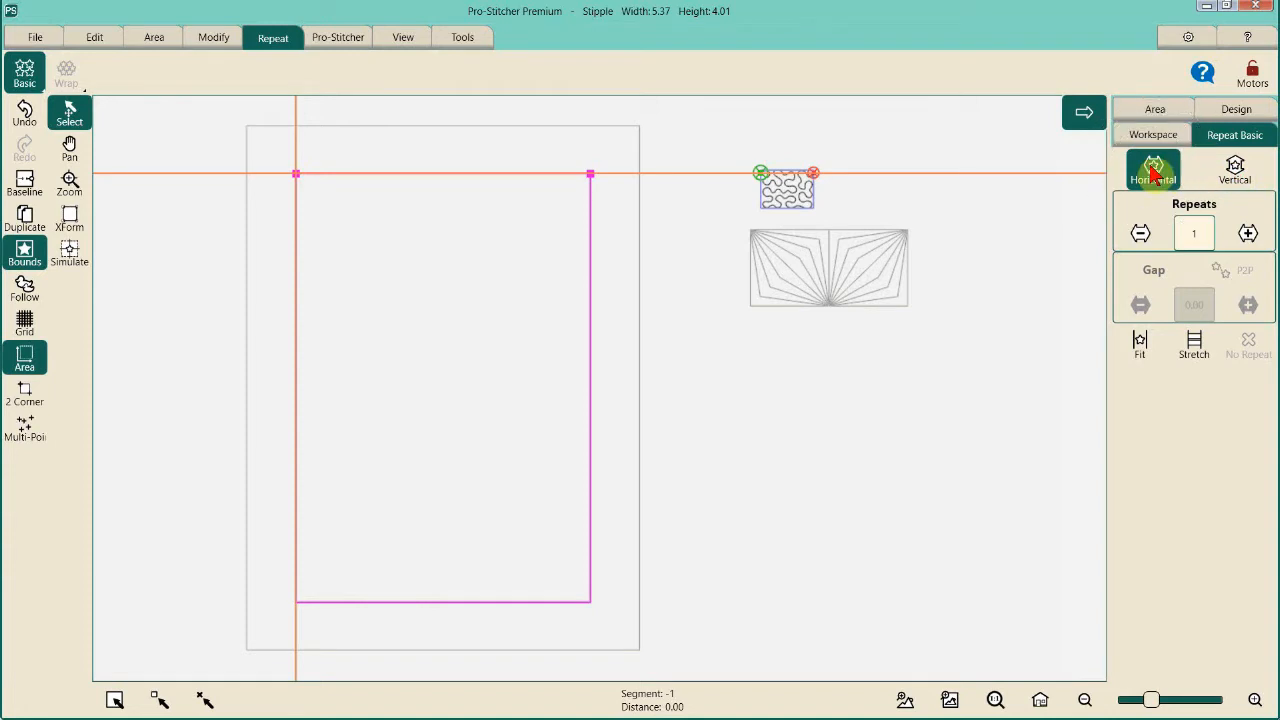
{"action": "left_click", "coordinate": [1138, 358]}
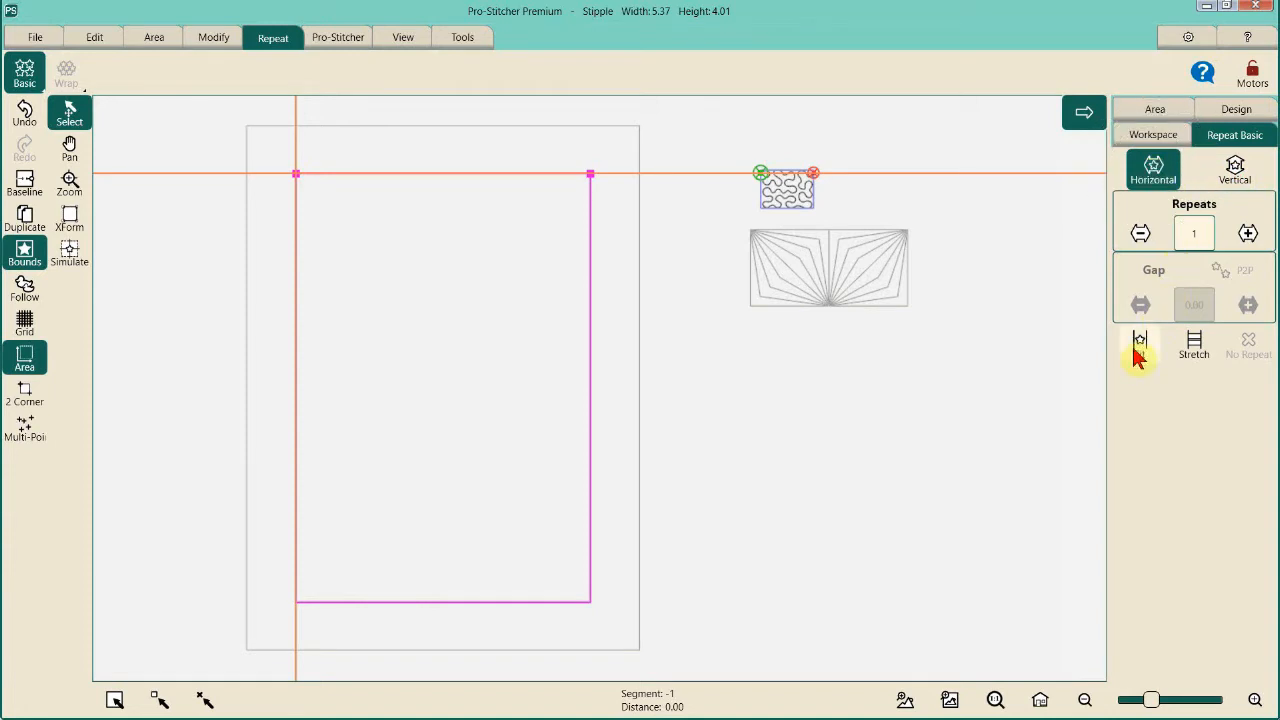
{"action": "left_click", "coordinate": [1141, 353]}
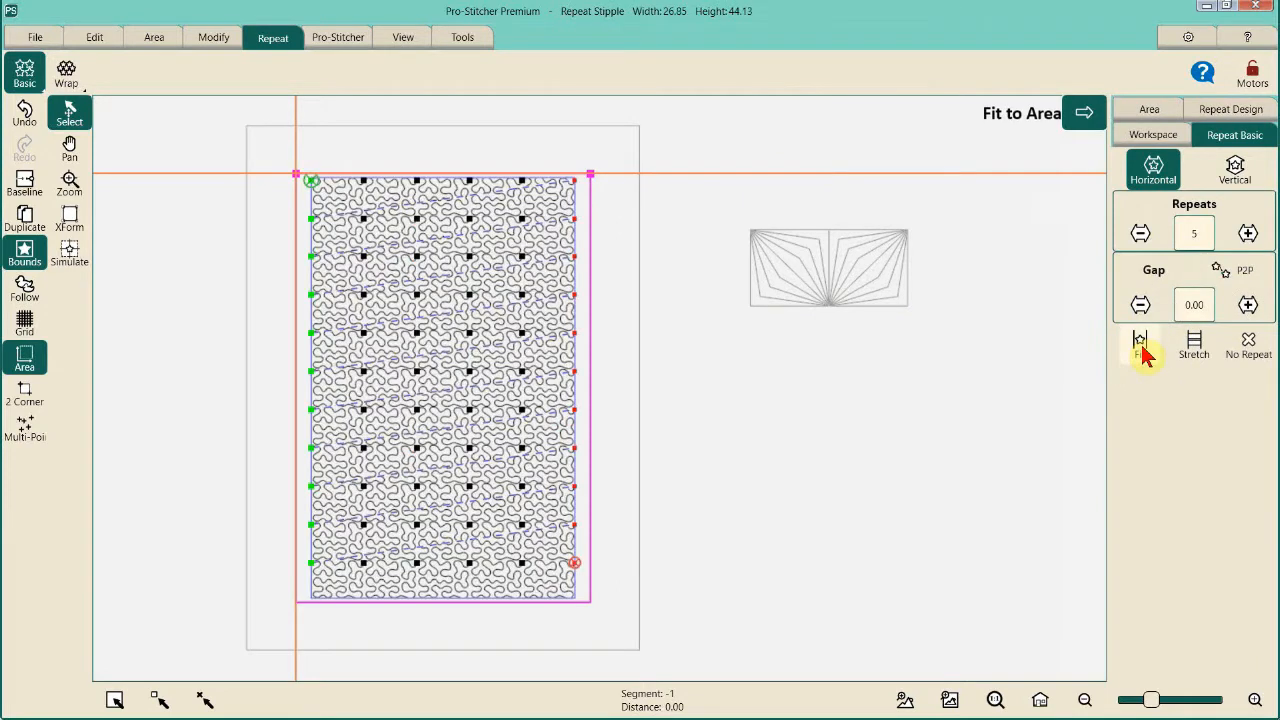
- Turn on point-to-point (P2P) for the repeated Stipple and stretch it horizontally and vertically to fill the area
{"action": "left_click", "coordinate": [1245, 278]}
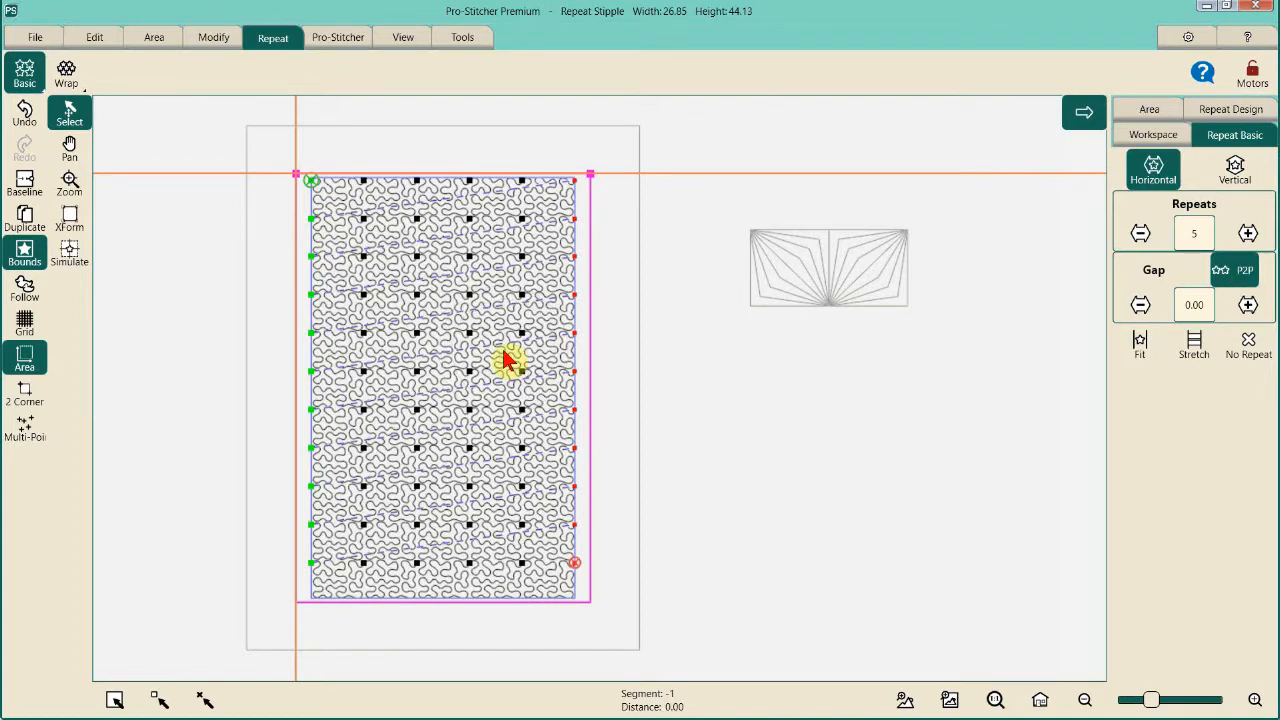
{"action": "left_click", "coordinate": [1155, 174]}
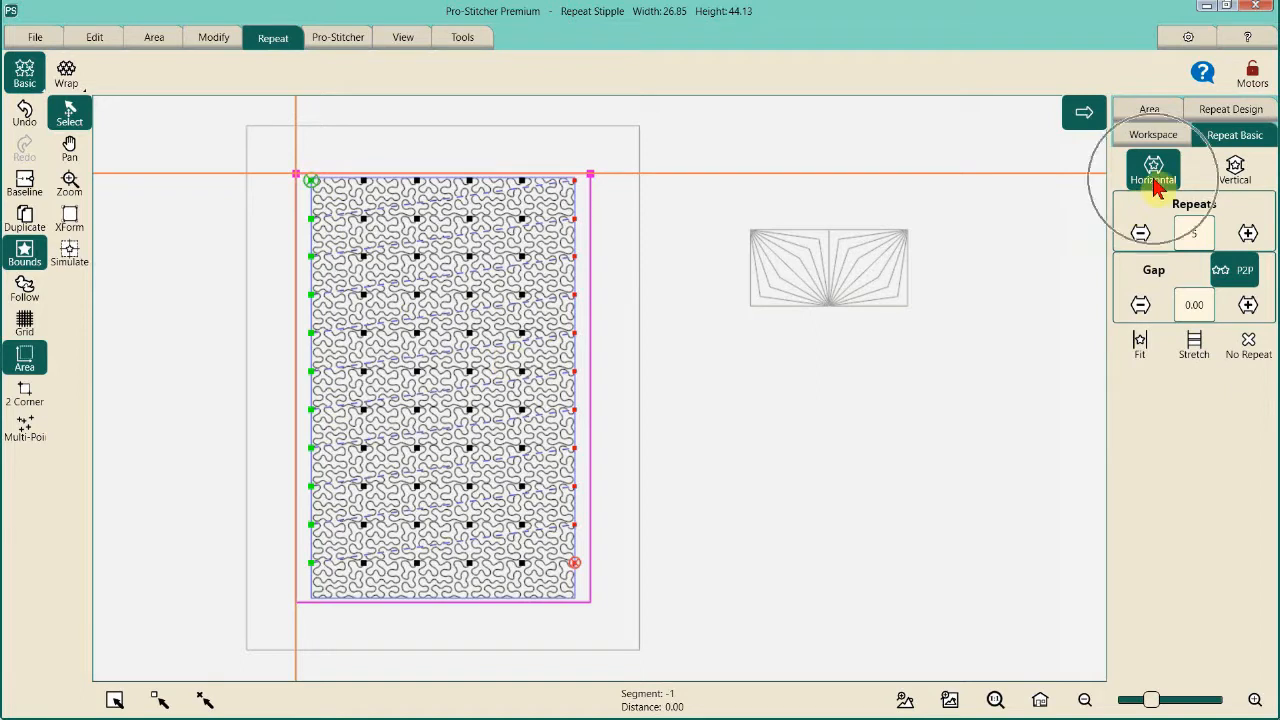
{"action": "left_click", "coordinate": [1193, 350]}
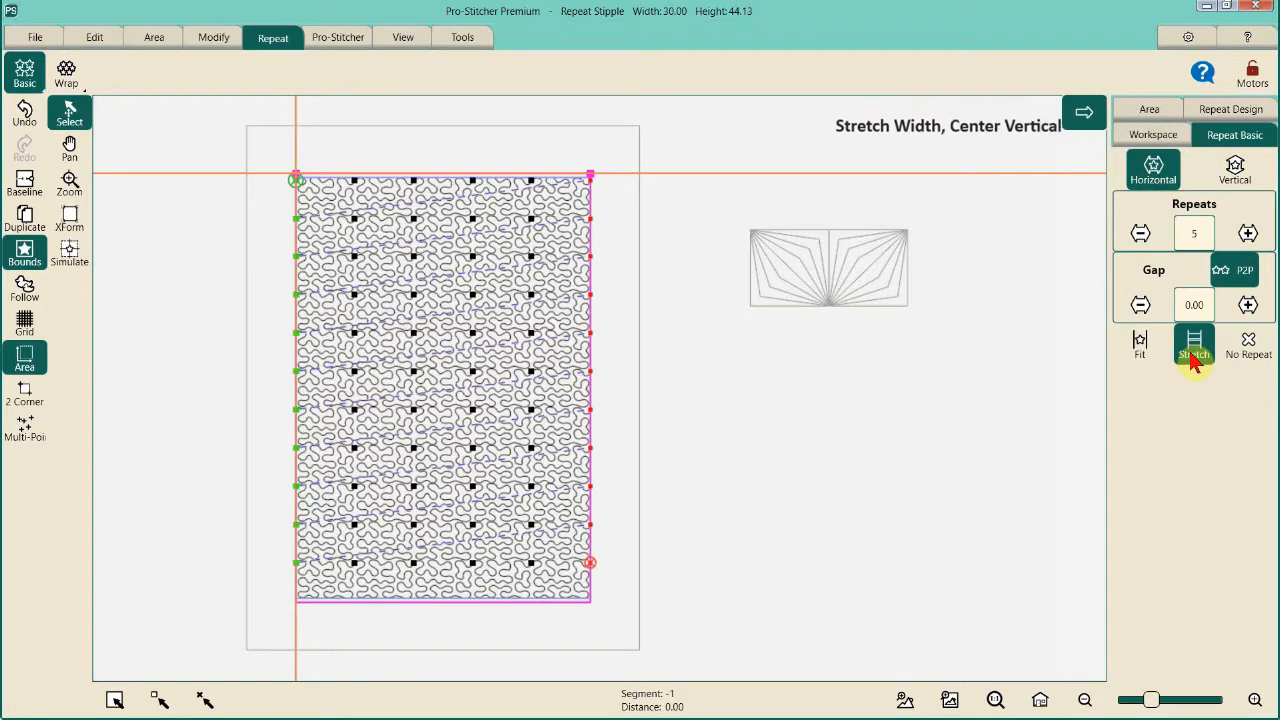
{"action": "left_click", "coordinate": [1240, 172]}
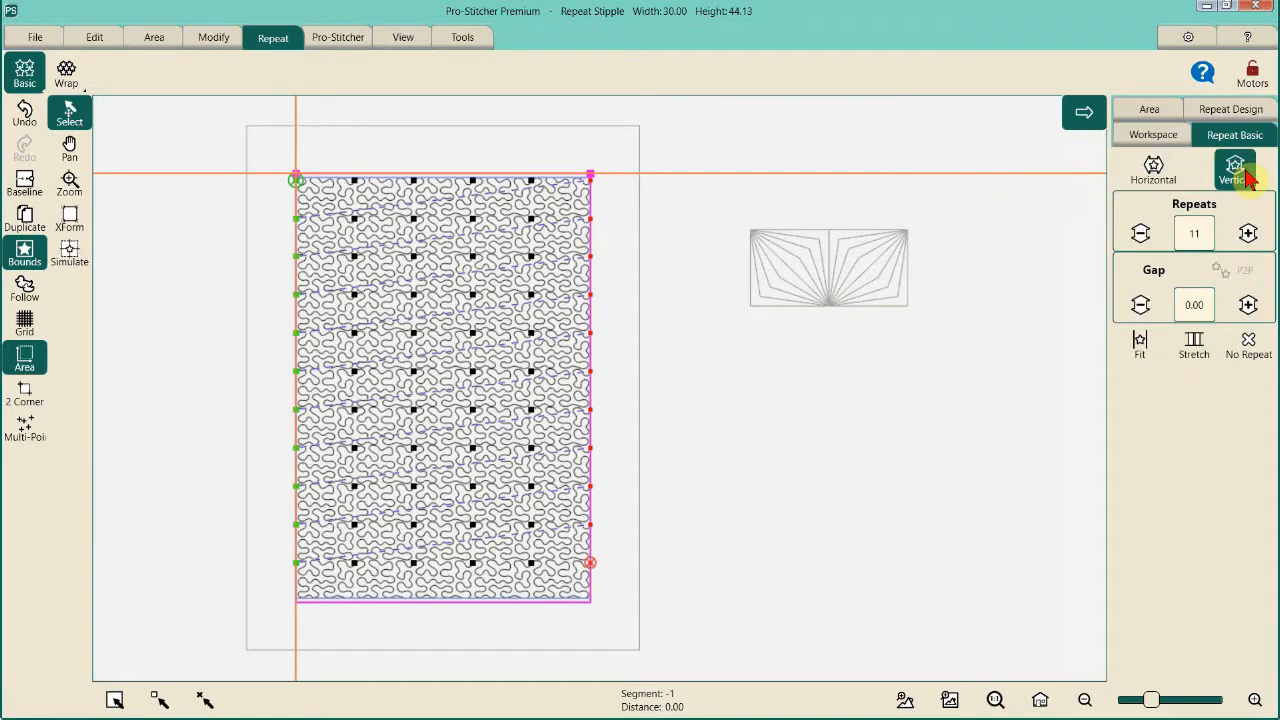
{"action": "left_click", "coordinate": [1194, 345]}
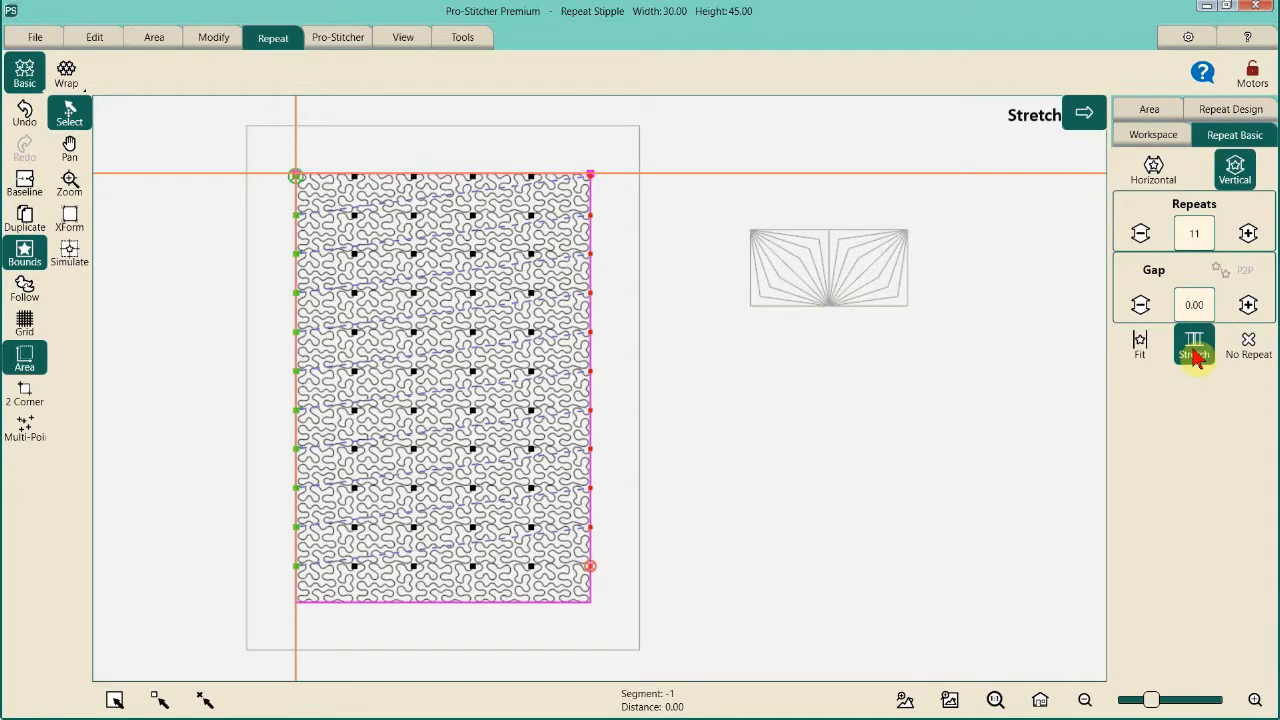
- Rename the repeated Stipple design in the workspace as "inside panto"
{"action": "left_click", "coordinate": [24, 190]}
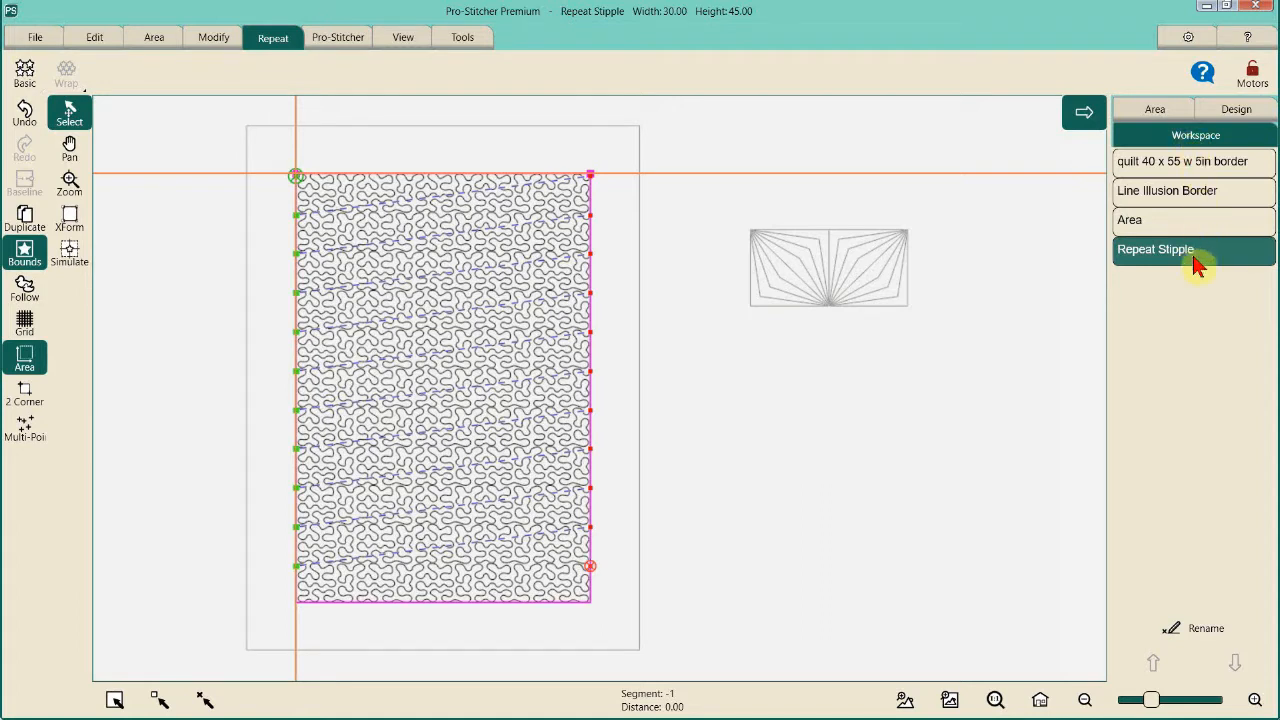
{"action": "left_click", "coordinate": [1196, 634]}
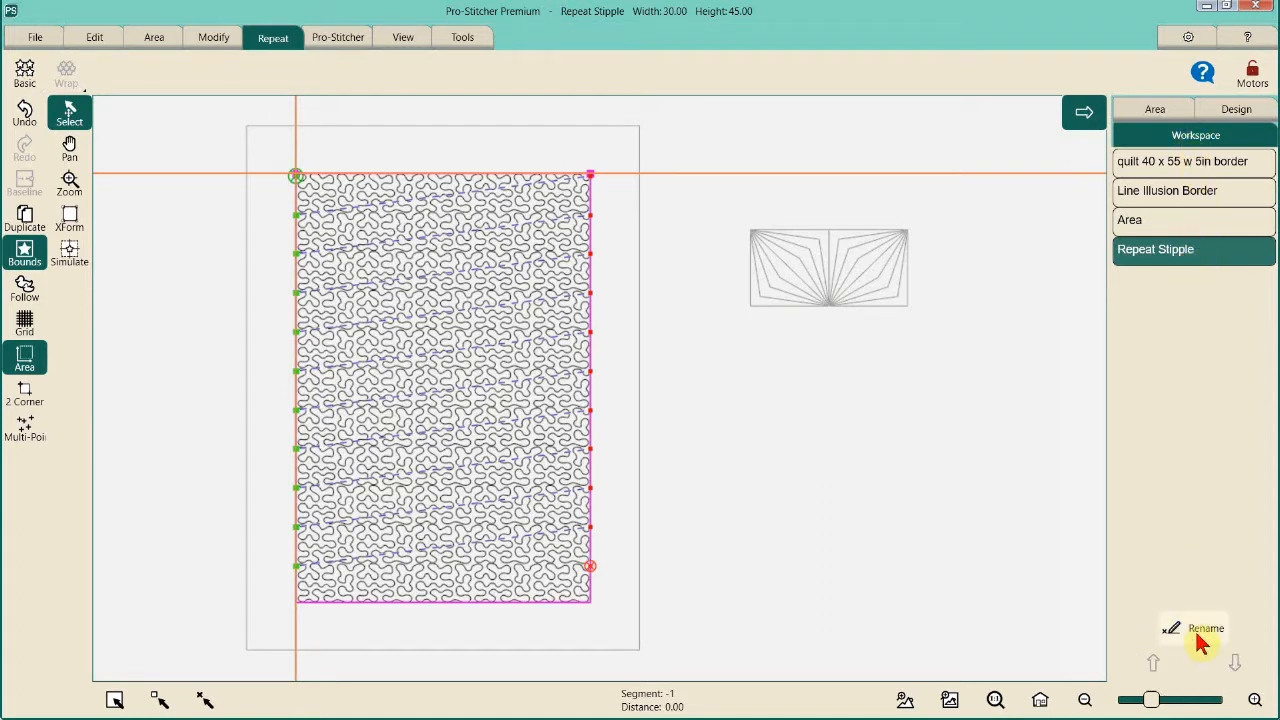
{"action": "left_click", "coordinate": [1197, 634]}
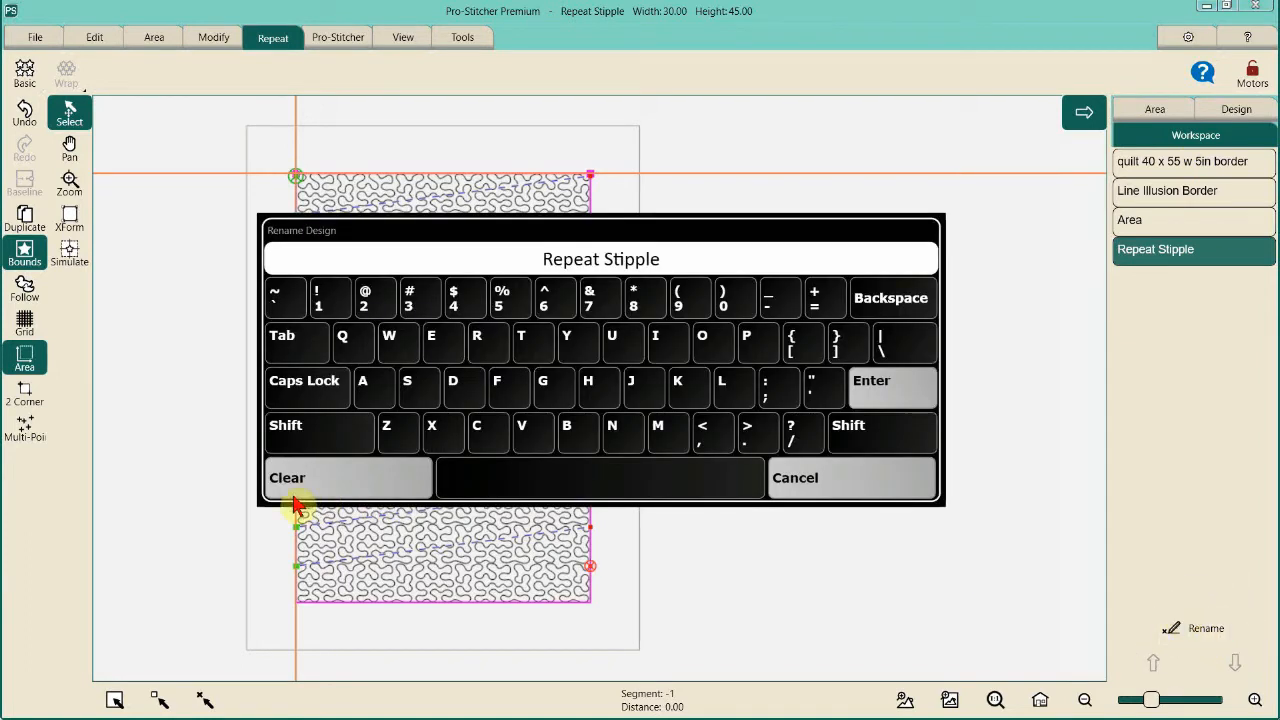
{"action": "left_click", "coordinate": [352, 483]}
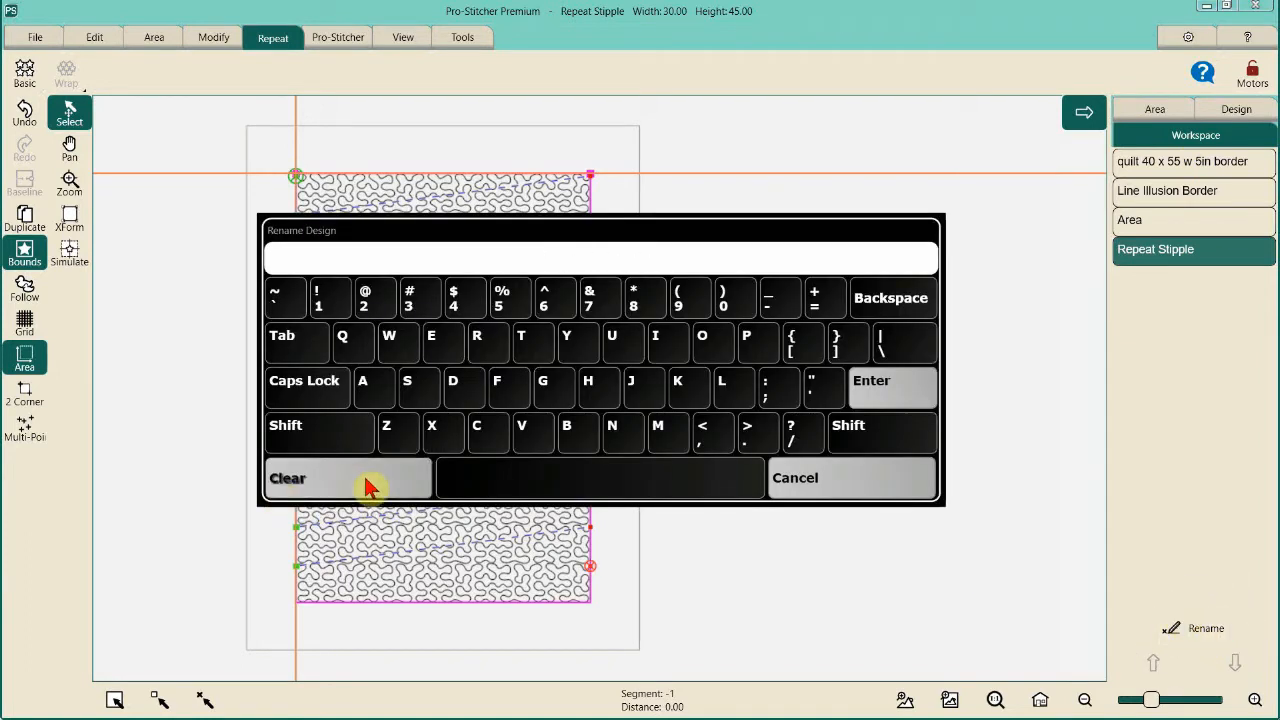
{"action": "left_click", "coordinate": [591, 262]}
{"action": "type", "text": "insi"}
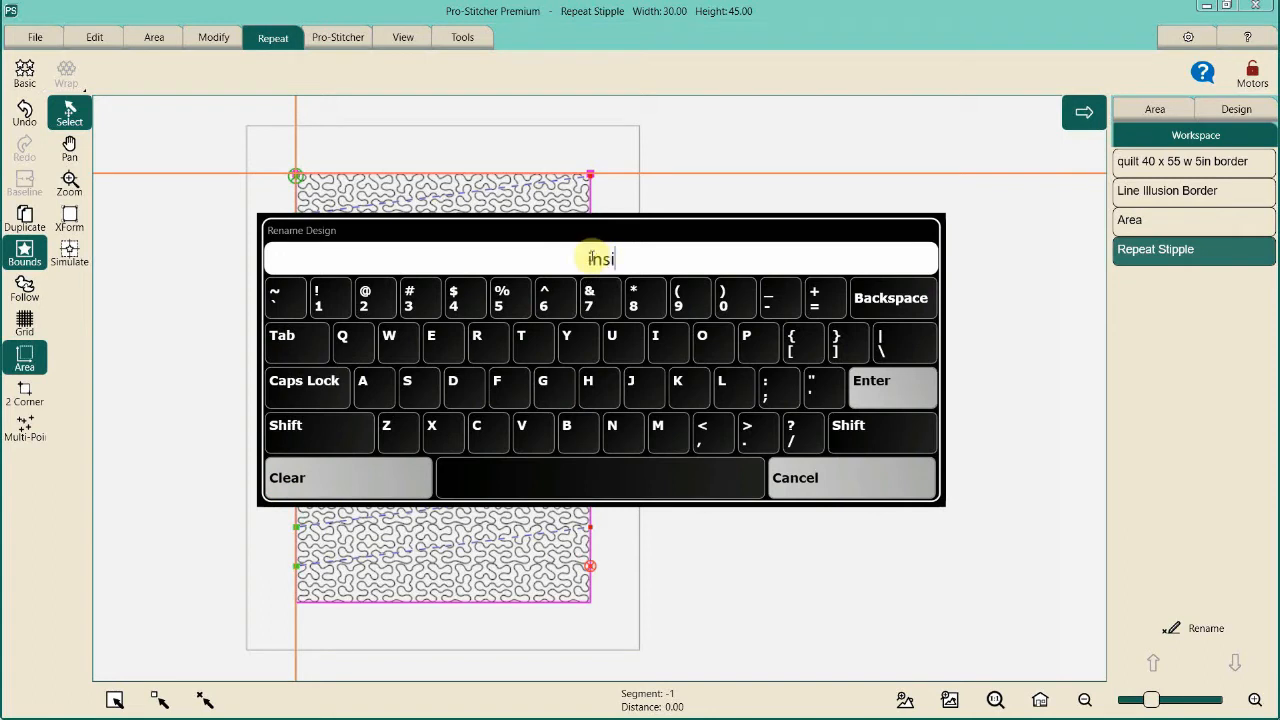
{"action": "type", "text": "de panto"}
{"action": "left_click", "coordinate": [882, 388]}
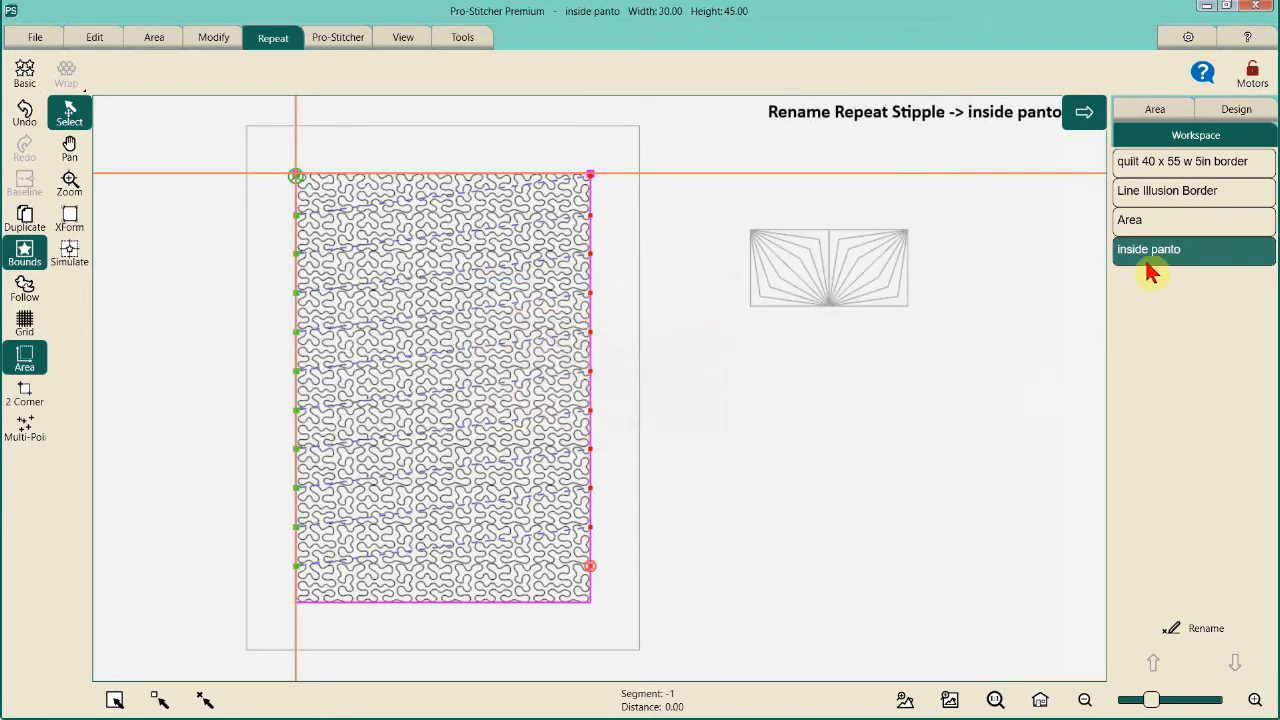
- Save the selected "inside panto" design as an HQF file in the D:\01 Sim 2 Revisit in PSP folder
{"action": "left_click", "coordinate": [1150, 266]}
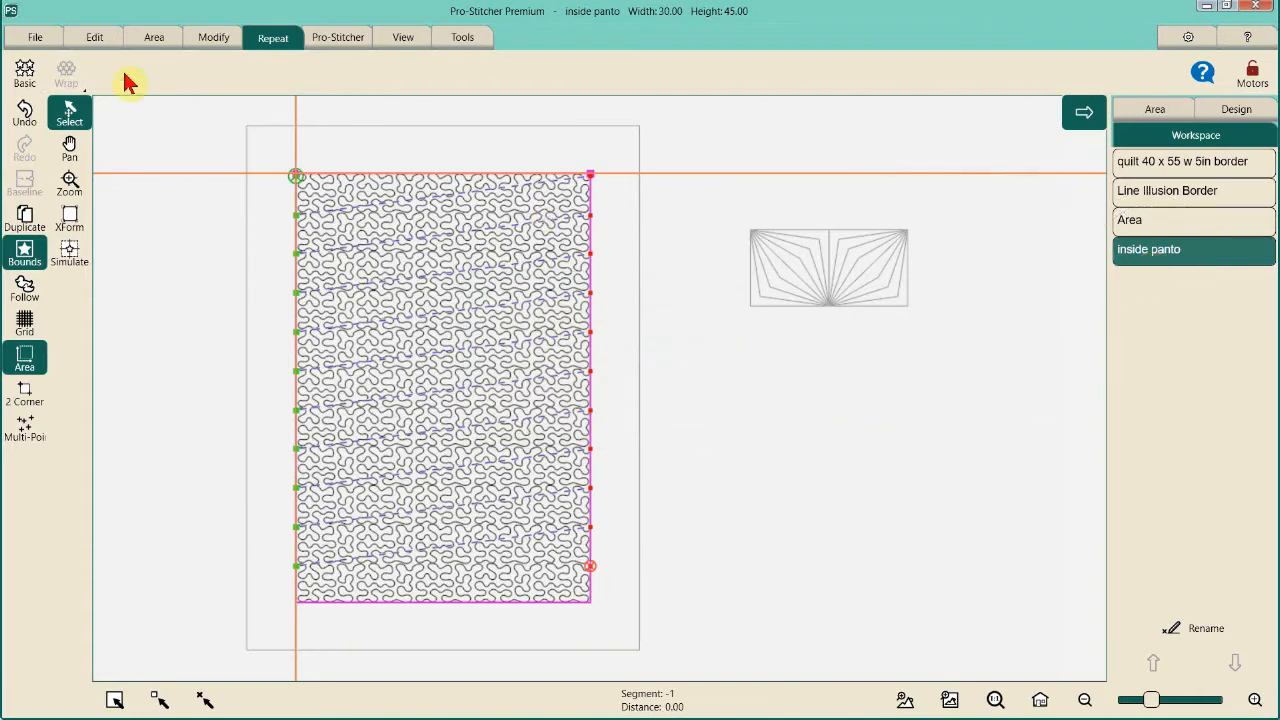
{"action": "left_click", "coordinate": [38, 39]}
{"action": "left_click", "coordinate": [164, 75]}
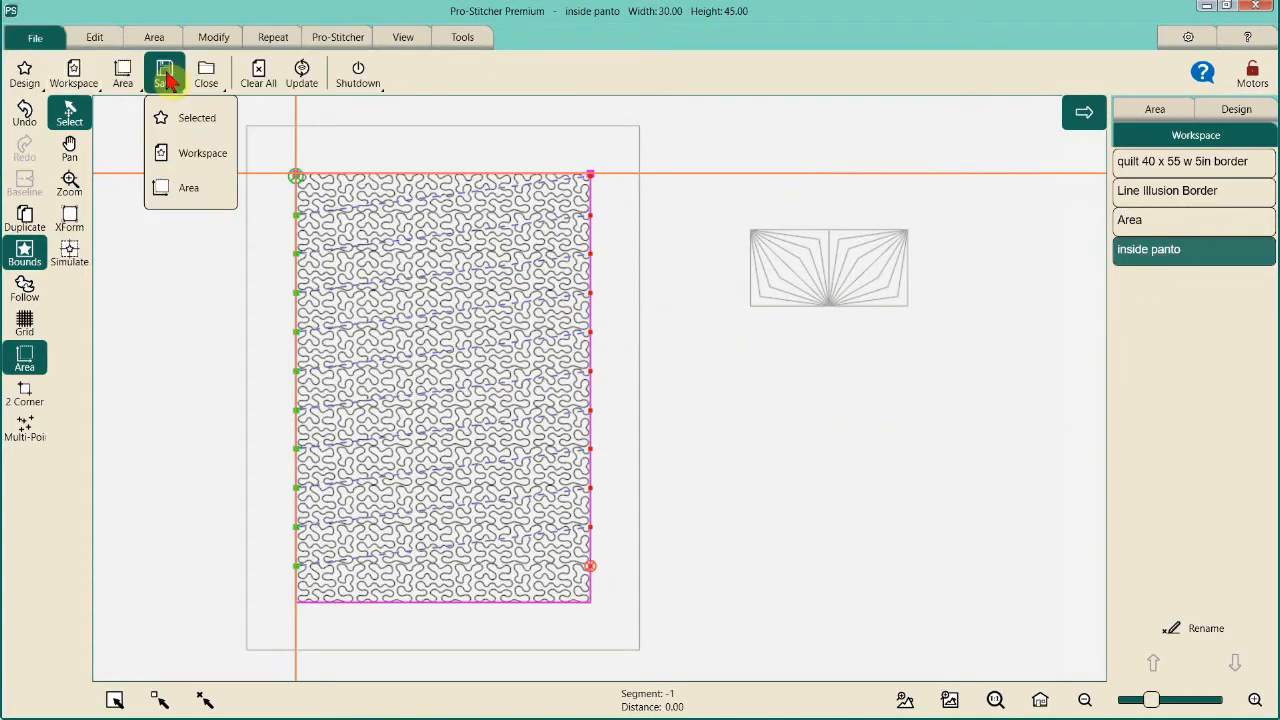
{"action": "left_click", "coordinate": [205, 120]}
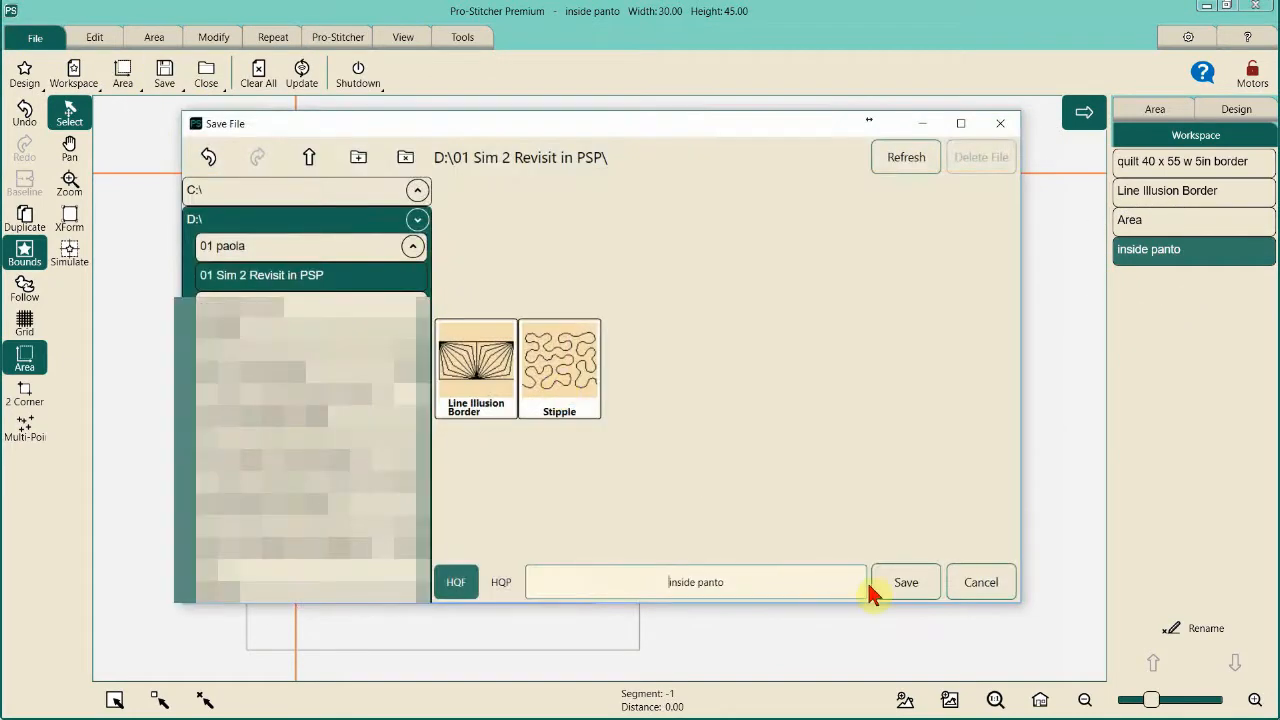
{"action": "left_click", "coordinate": [906, 584]}
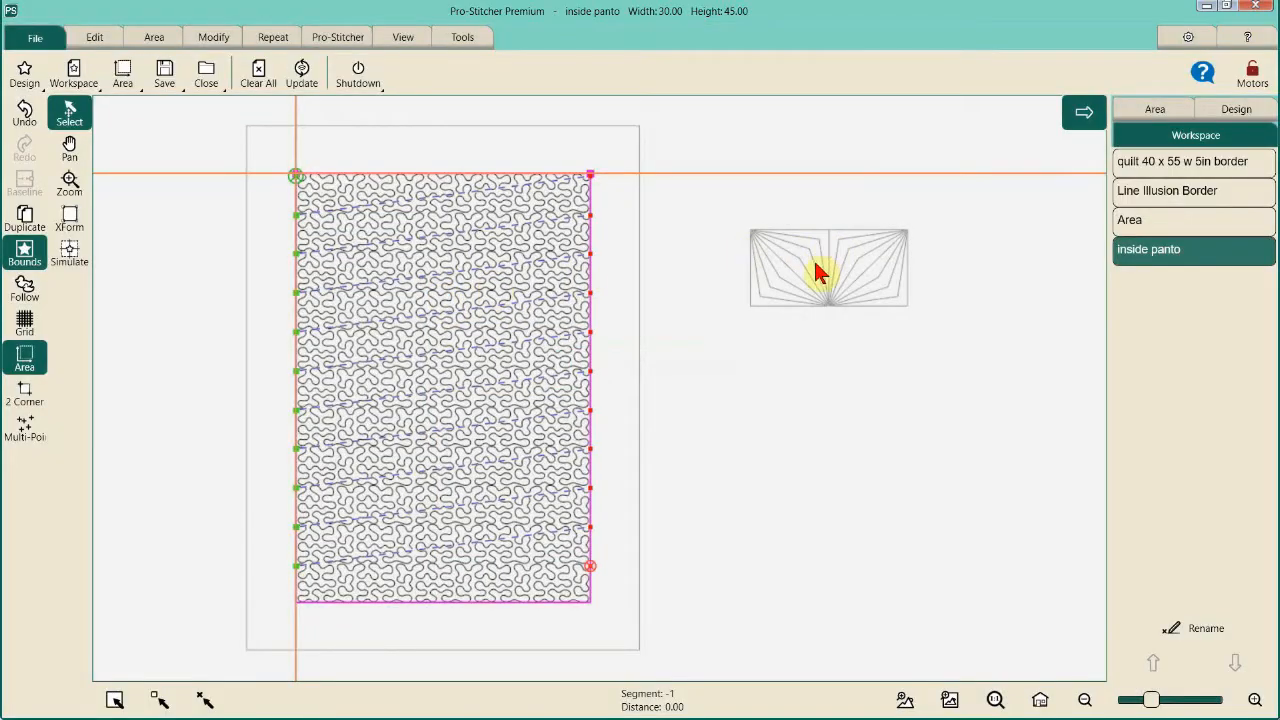
{"action": "left_click", "coordinate": [815, 263]}
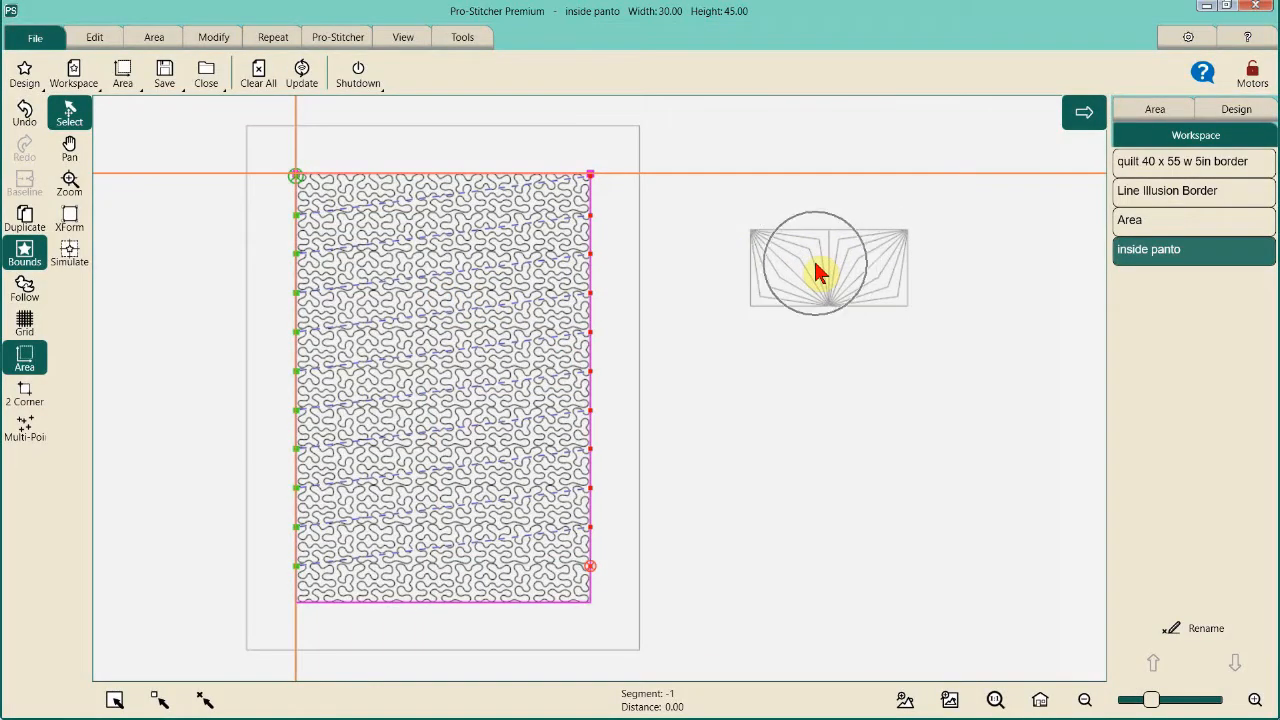
{"action": "left_click", "coordinate": [443, 275]}
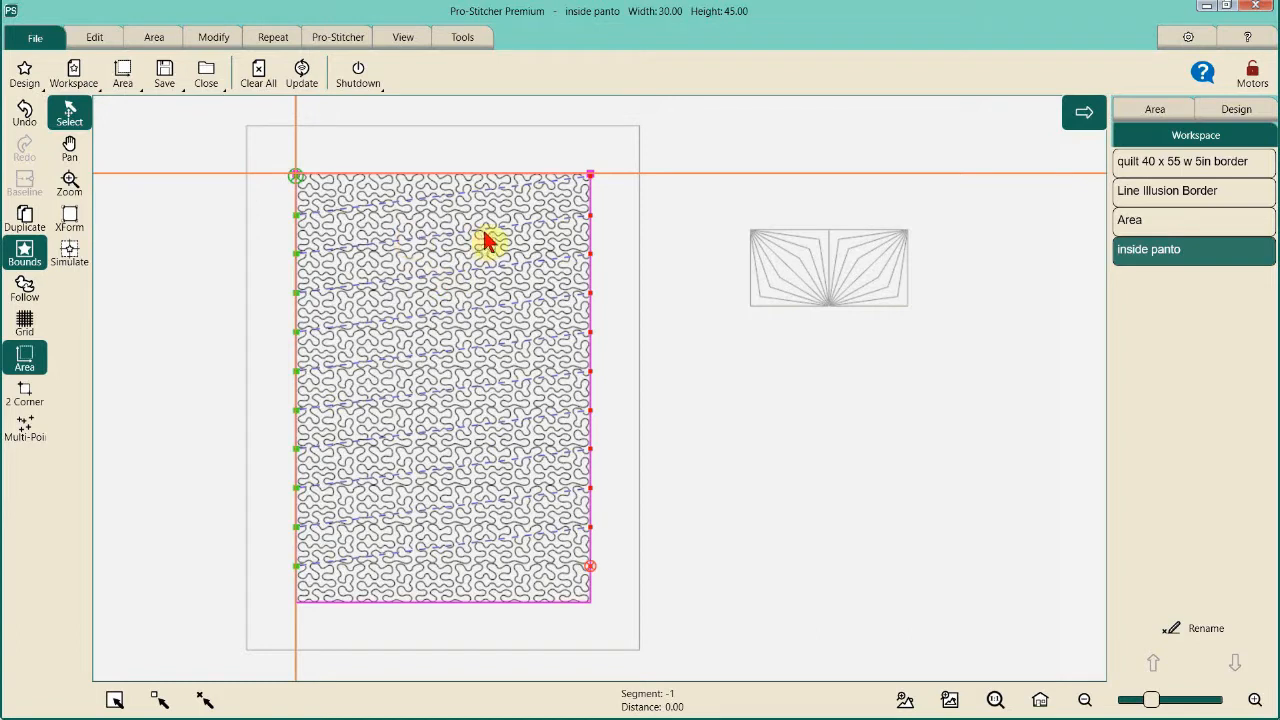
{"action": "left_click", "coordinate": [450, 291]}
{"action": "left_click", "coordinate": [820, 275]}
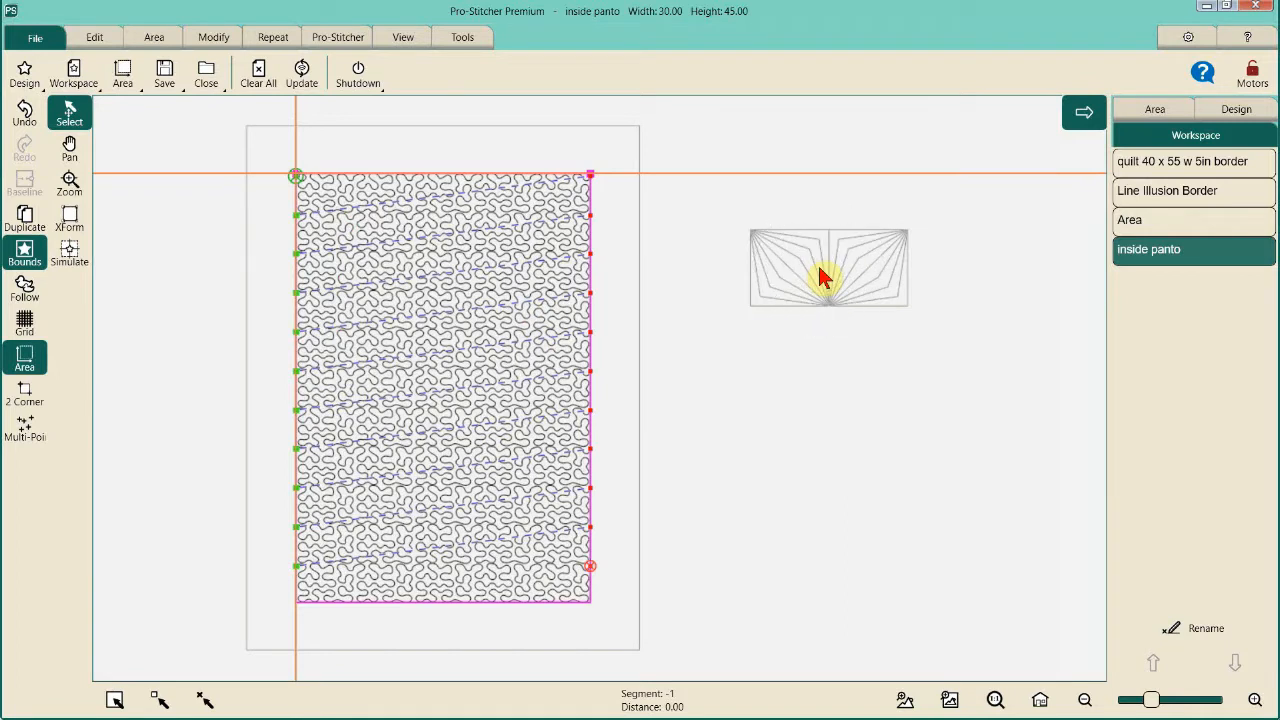
{"action": "left_click", "coordinate": [594, 285]}
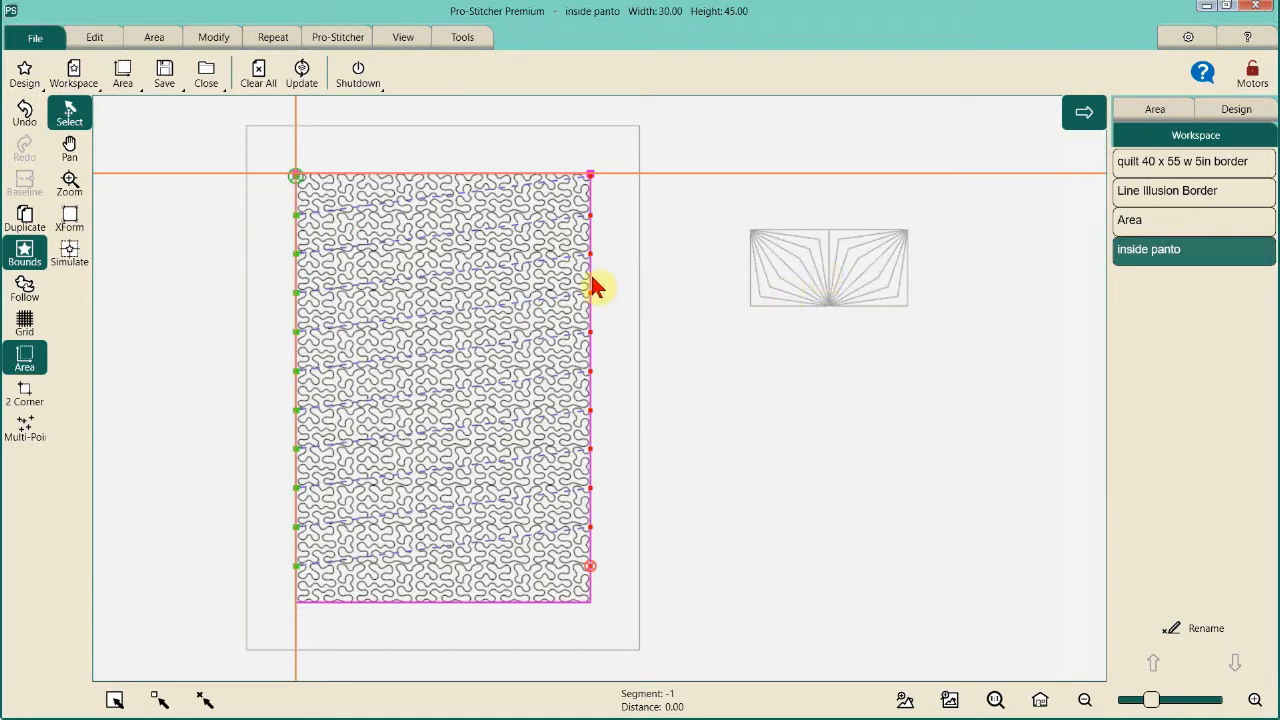
{"action": "left_click", "coordinate": [593, 292]}
{"action": "left_click", "coordinate": [593, 292]}
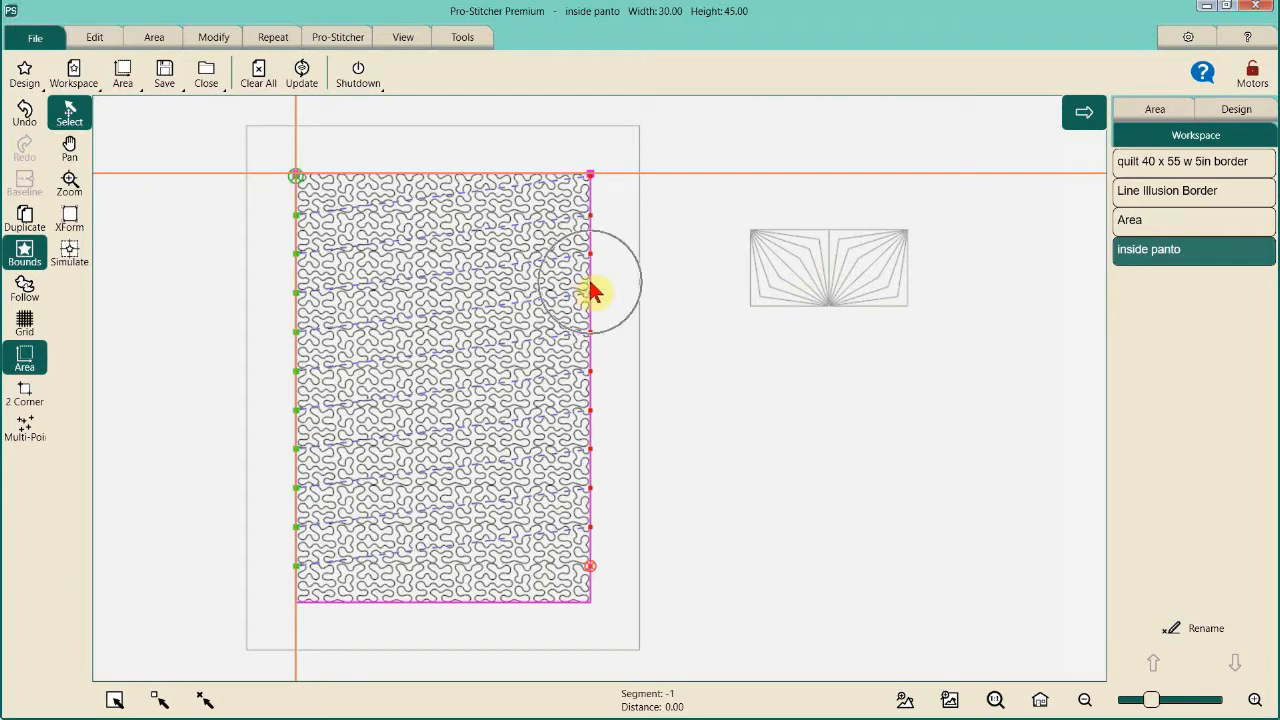
{"action": "left_click", "coordinate": [593, 292]}
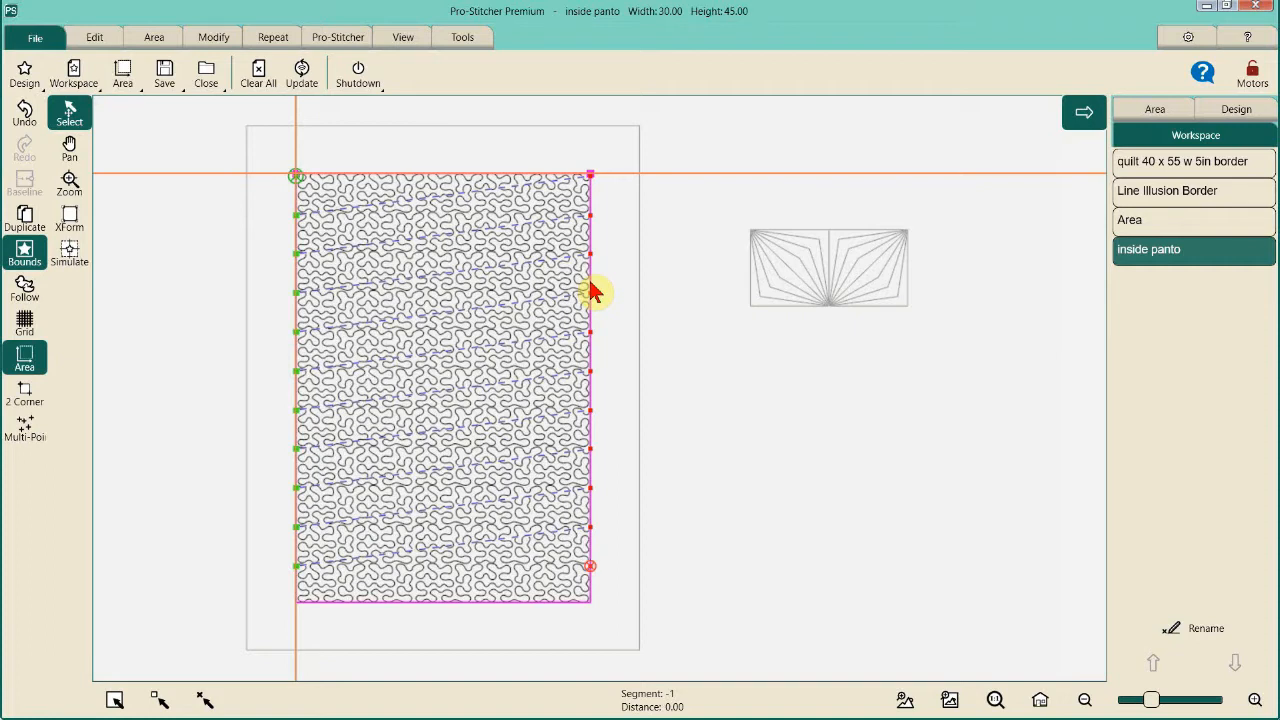
- Save the current area as "inside area" in the D:\01 Sim 2 Revisit in PSP folder
{"action": "left_click", "coordinate": [155, 82]}
{"action": "left_click", "coordinate": [193, 197]}
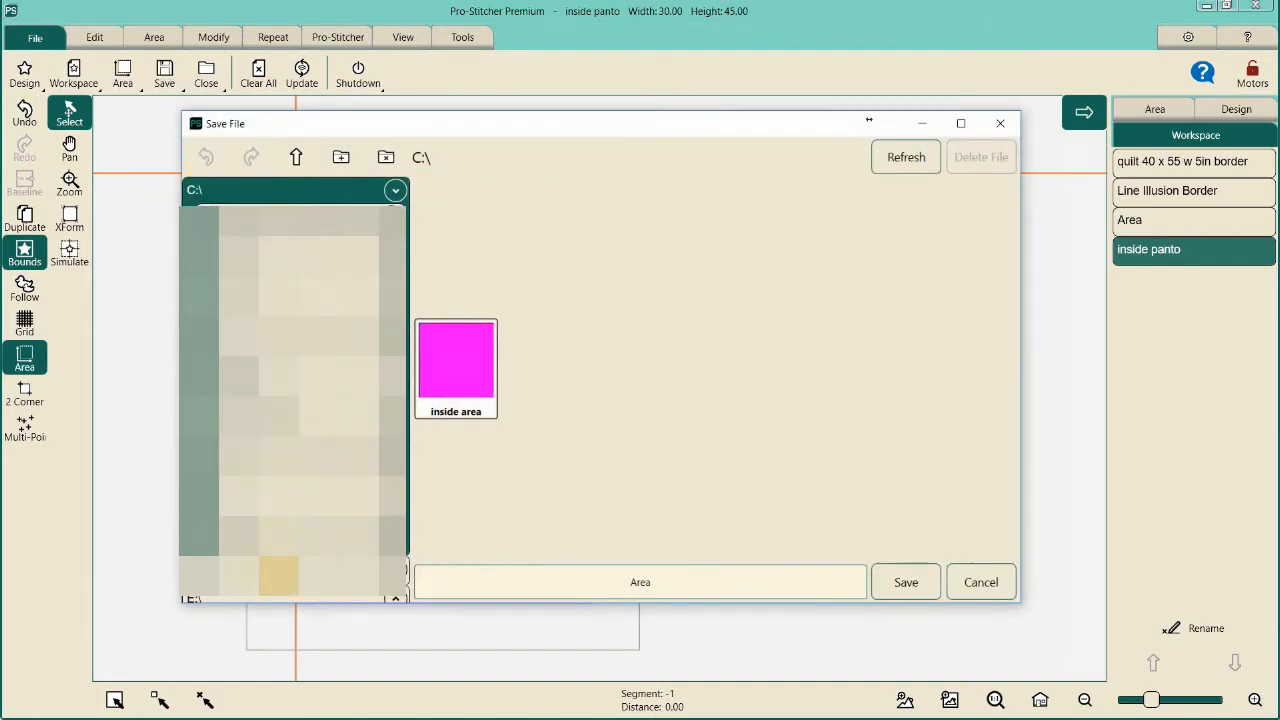
{"action": "left_click", "coordinate": [278, 574]}
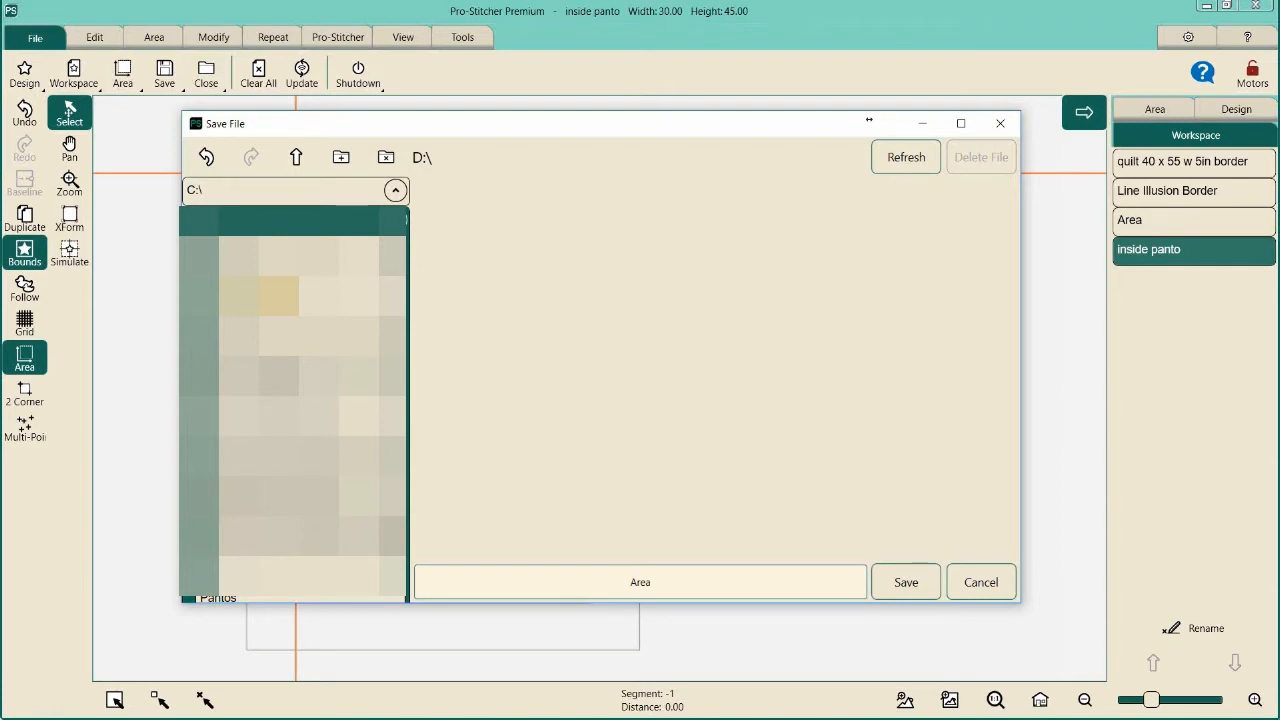
{"action": "left_click", "coordinate": [268, 287]}
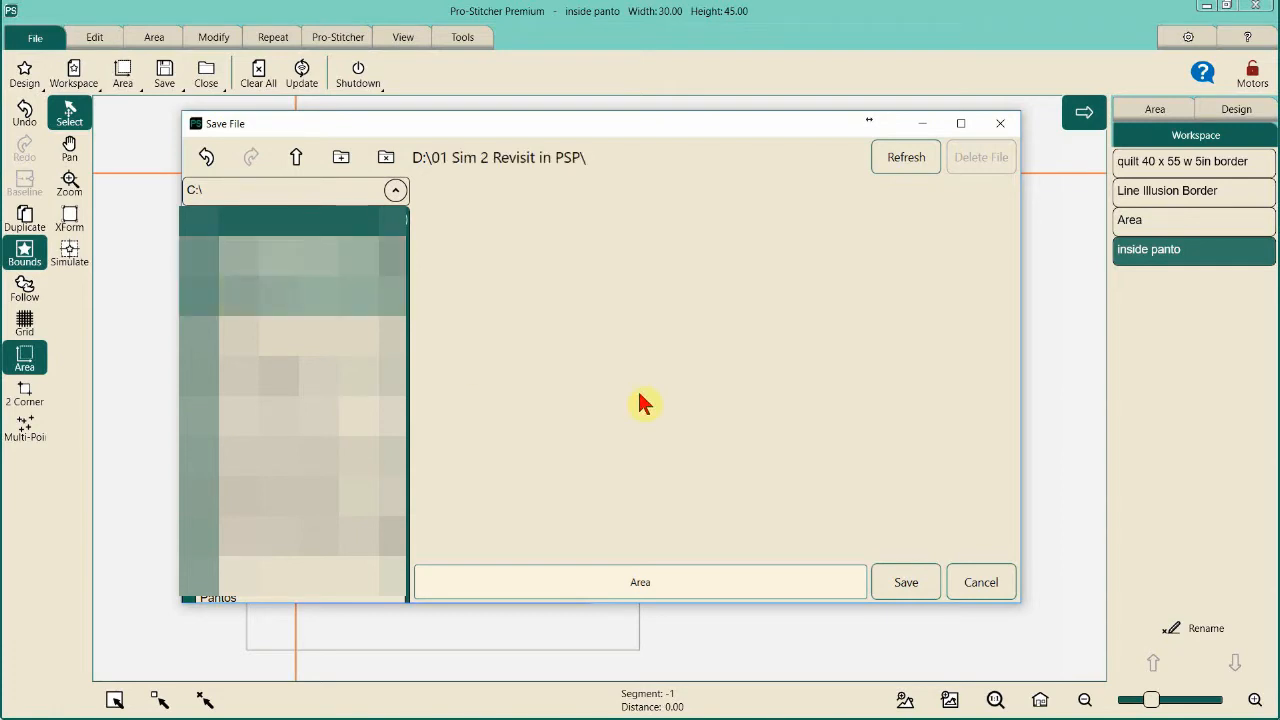
{"action": "left_click", "coordinate": [727, 568]}
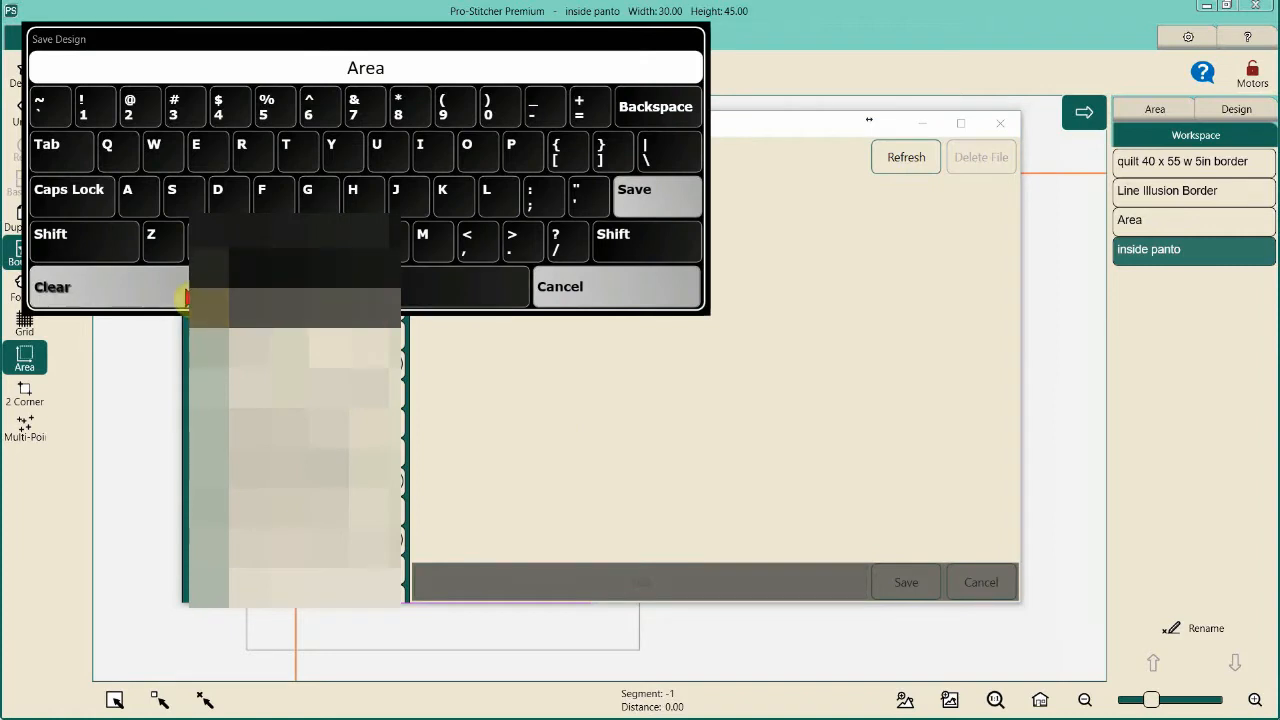
{"action": "left_click", "coordinate": [185, 297]}
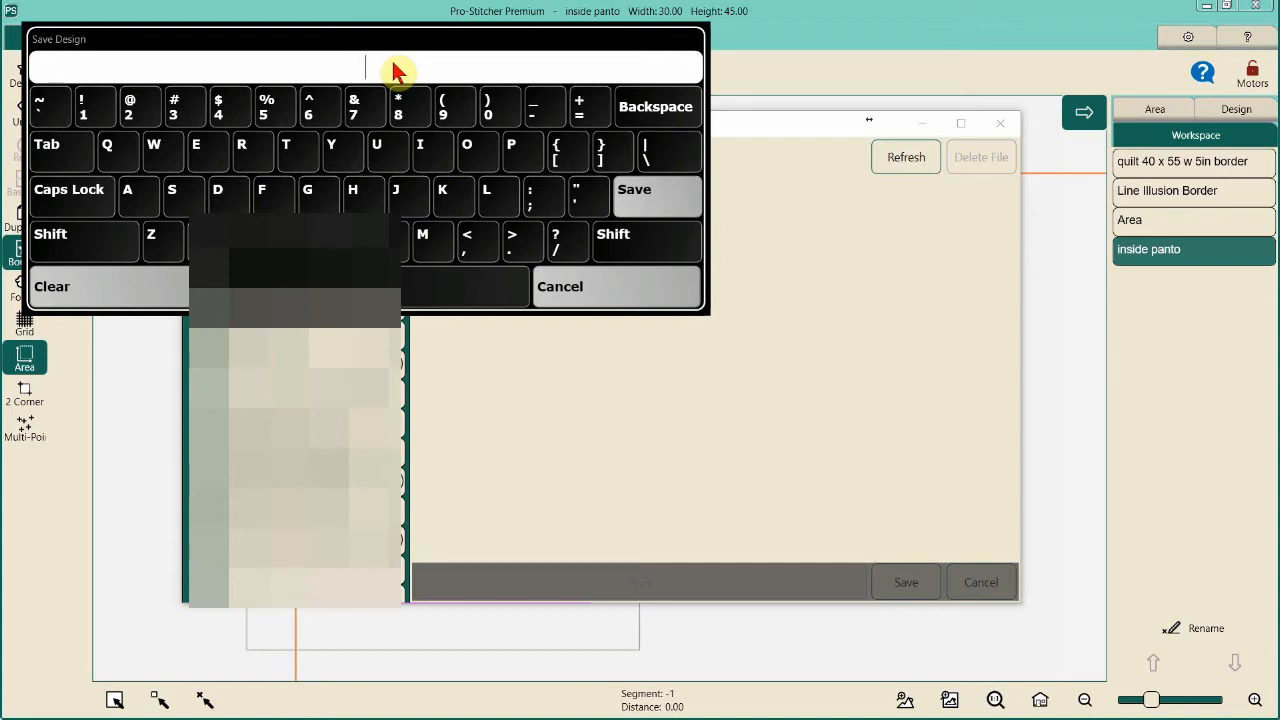
{"action": "type", "text": "insi"}
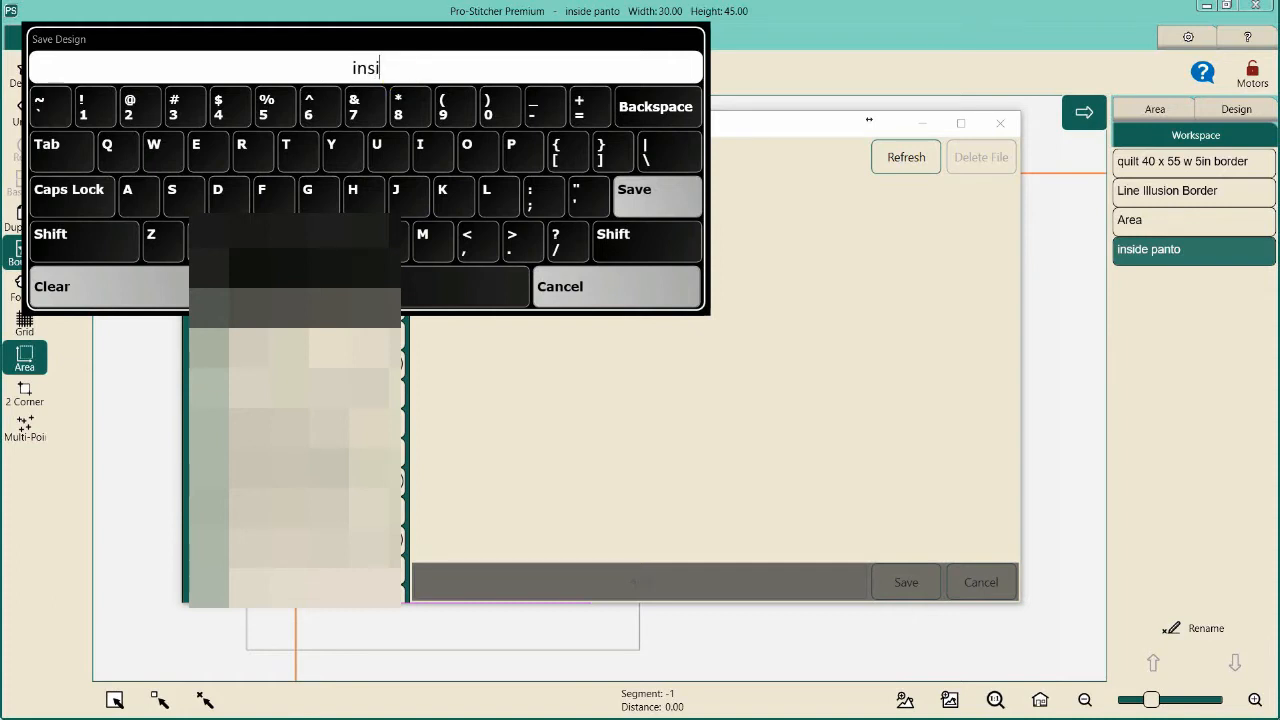
{"action": "type", "text": "de area"}
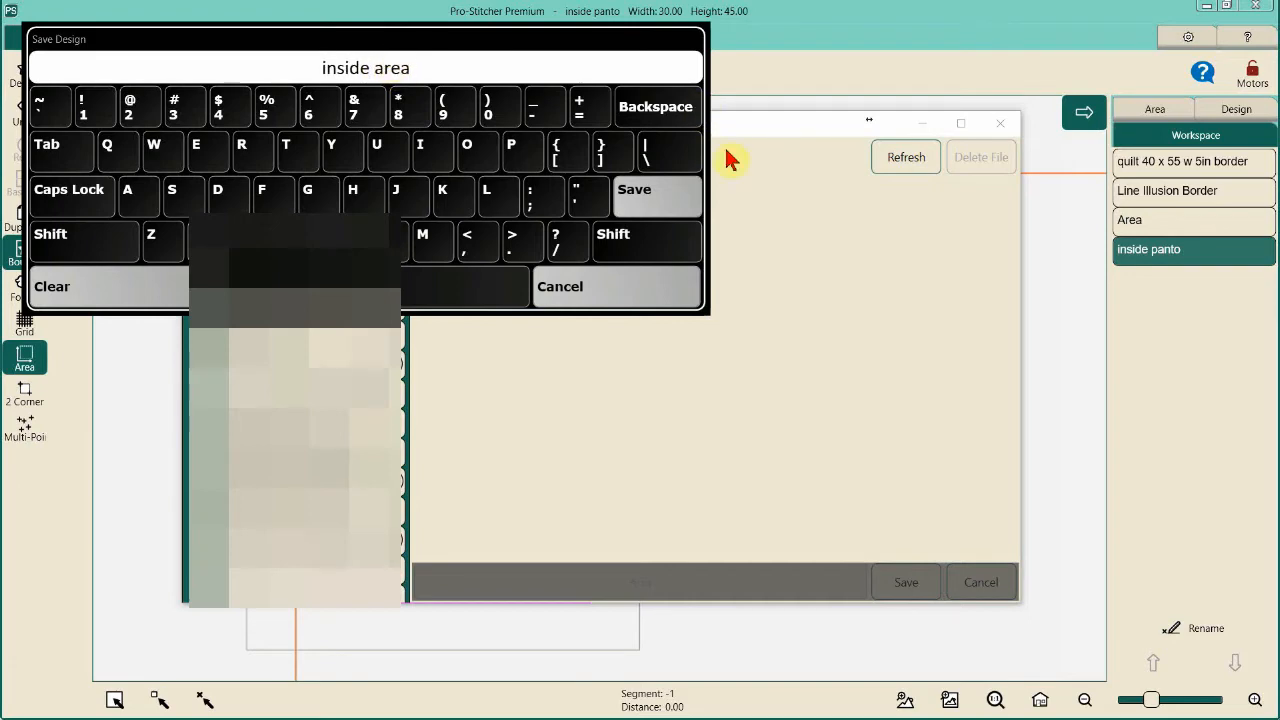
{"action": "left_click", "coordinate": [666, 191]}
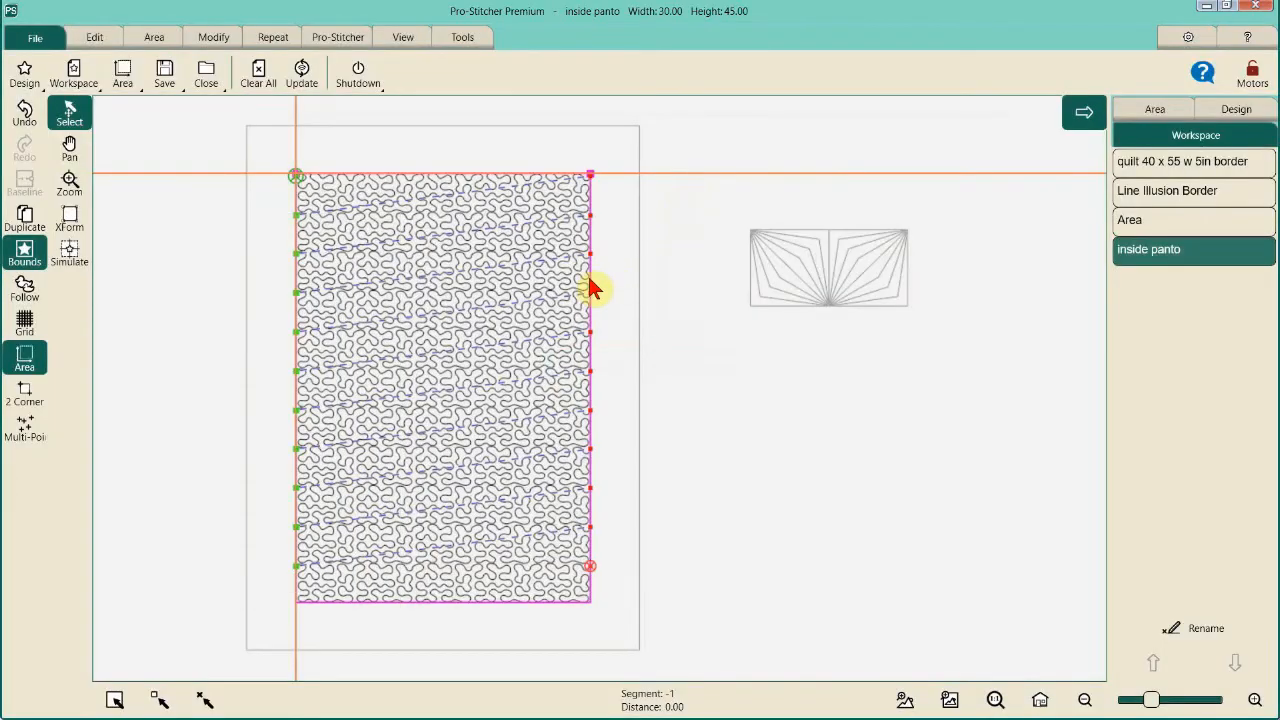
{"action": "left_click", "coordinate": [590, 288]}
{"action": "left_click", "coordinate": [632, 218]}
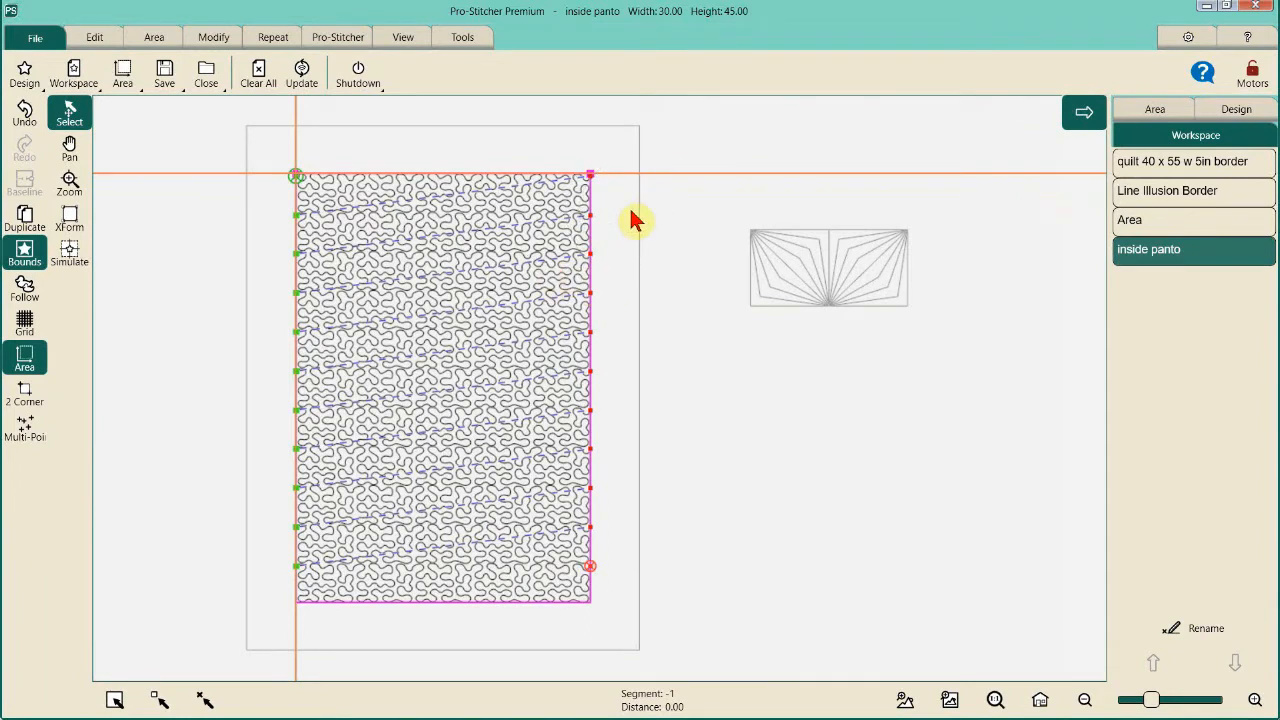
{"action": "left_click", "coordinate": [632, 218]}
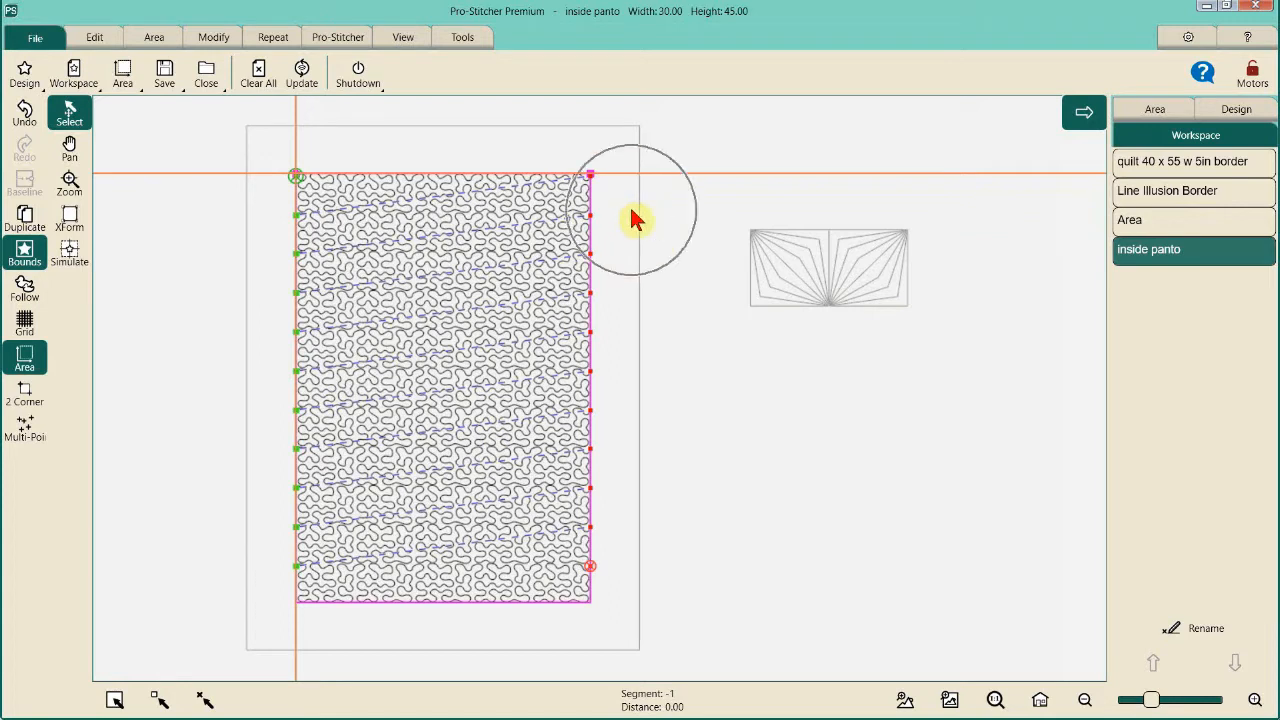
{"action": "left_click", "coordinate": [632, 218]}
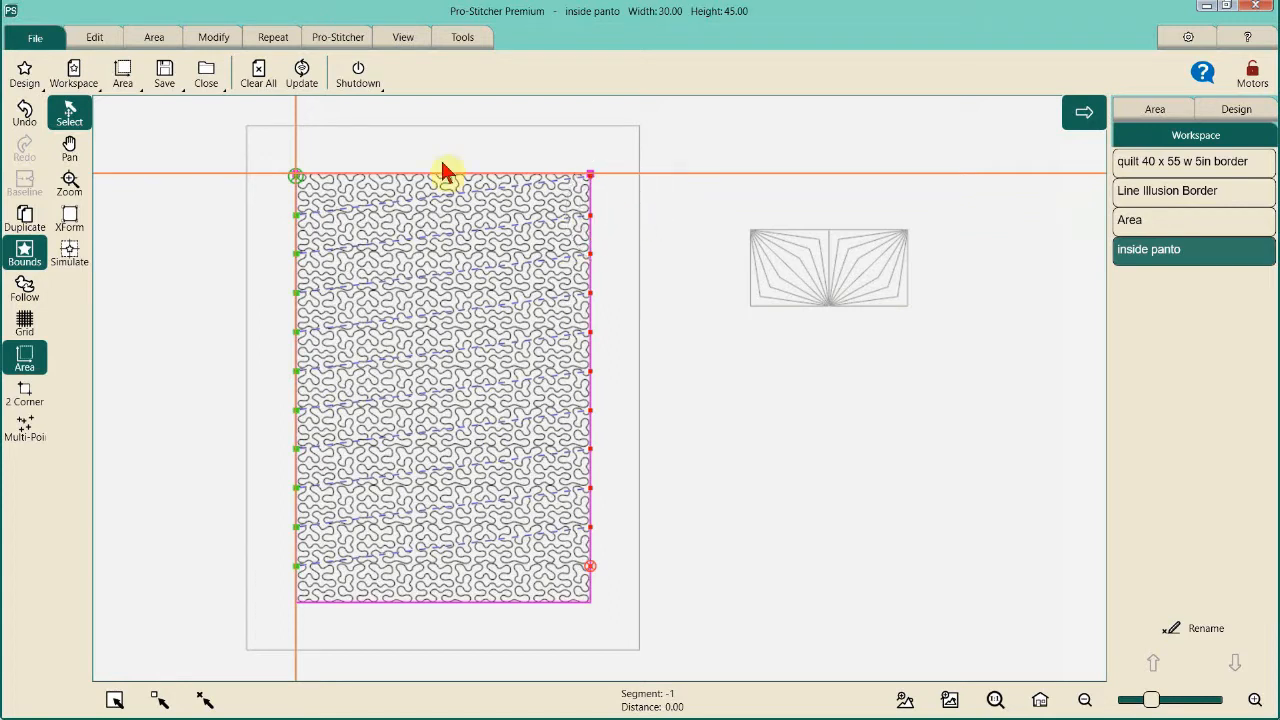
- Resize the area to a width of 40 and a height of 55
{"action": "left_click", "coordinate": [160, 40]}
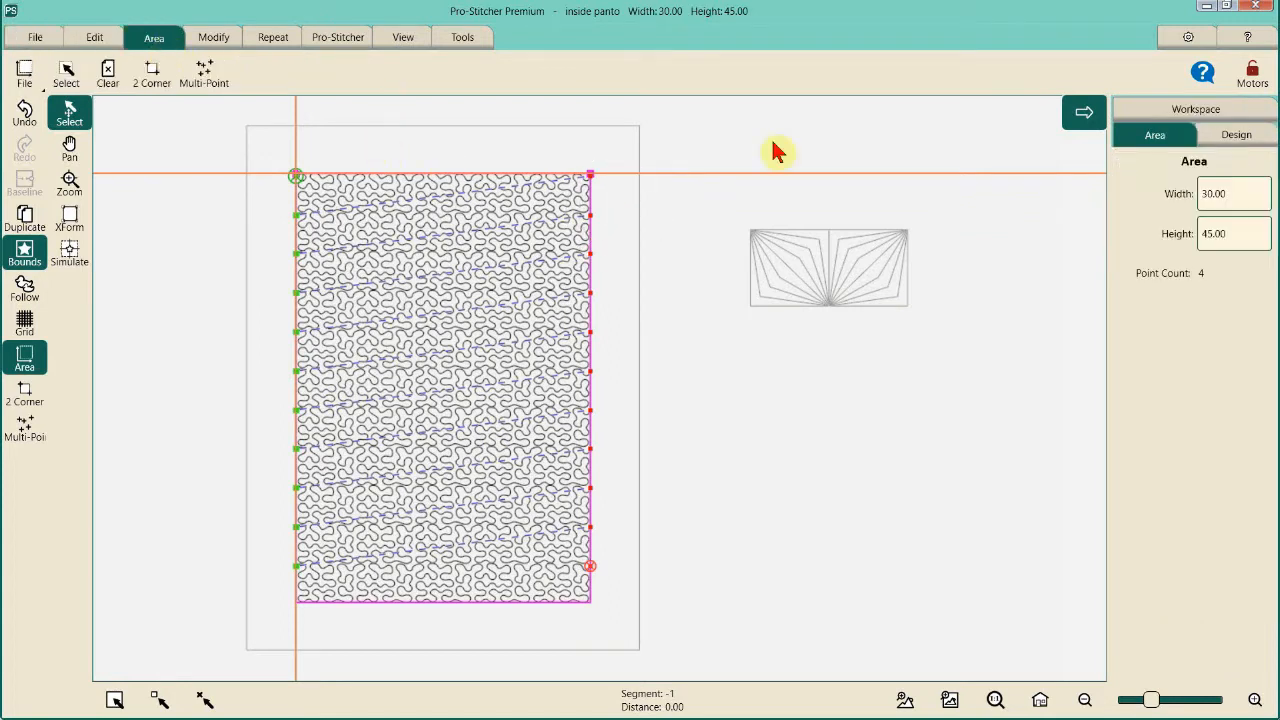
{"action": "left_click", "coordinate": [1237, 194]}
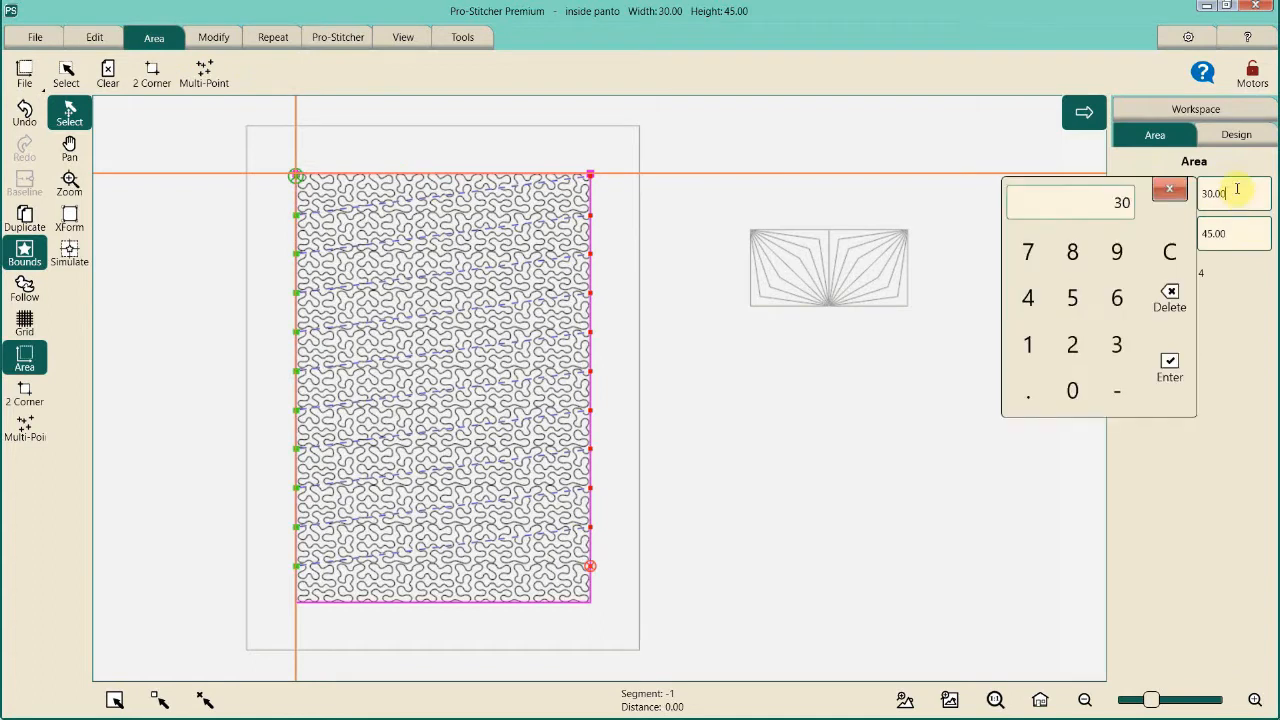
{"action": "left_click", "coordinate": [1030, 300]}
{"action": "left_click", "coordinate": [1072, 390]}
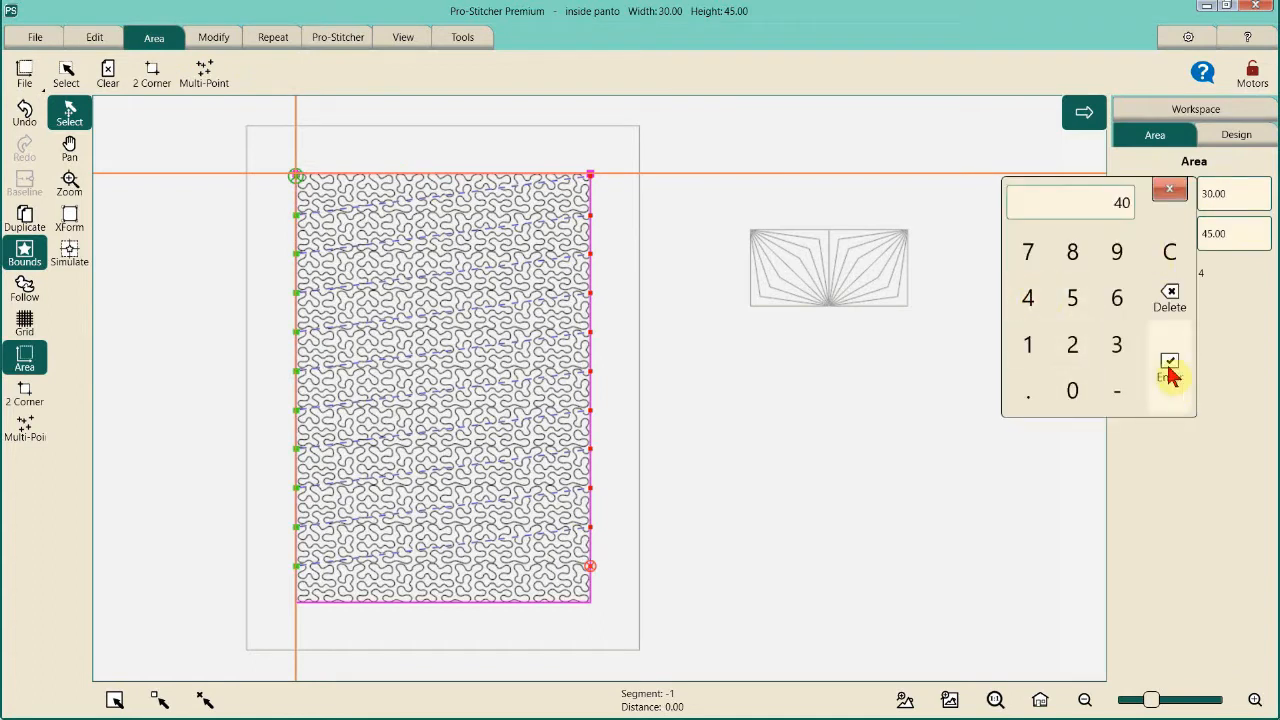
{"action": "left_click", "coordinate": [1170, 370]}
{"action": "left_click", "coordinate": [1222, 240]}
{"action": "left_click", "coordinate": [1028, 338]}
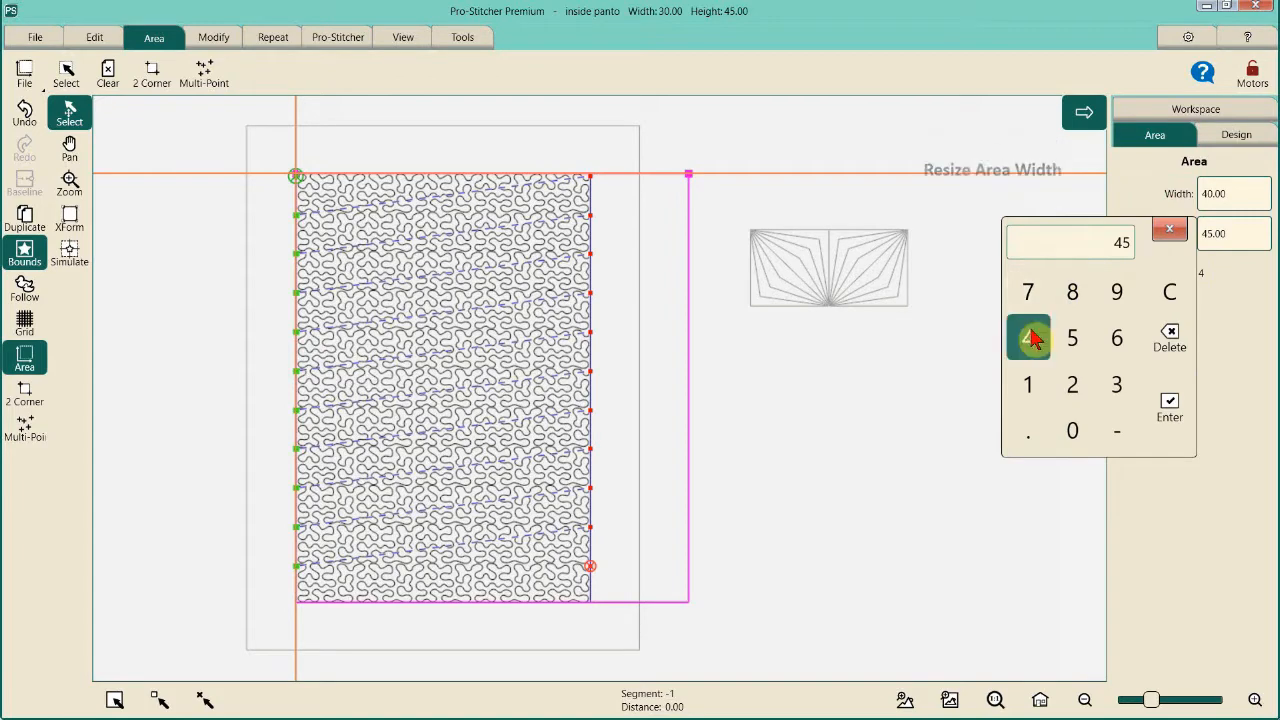
{"action": "left_click", "coordinate": [1168, 340]}
{"action": "left_click", "coordinate": [1072, 338]}
{"action": "left_click", "coordinate": [1072, 338]}
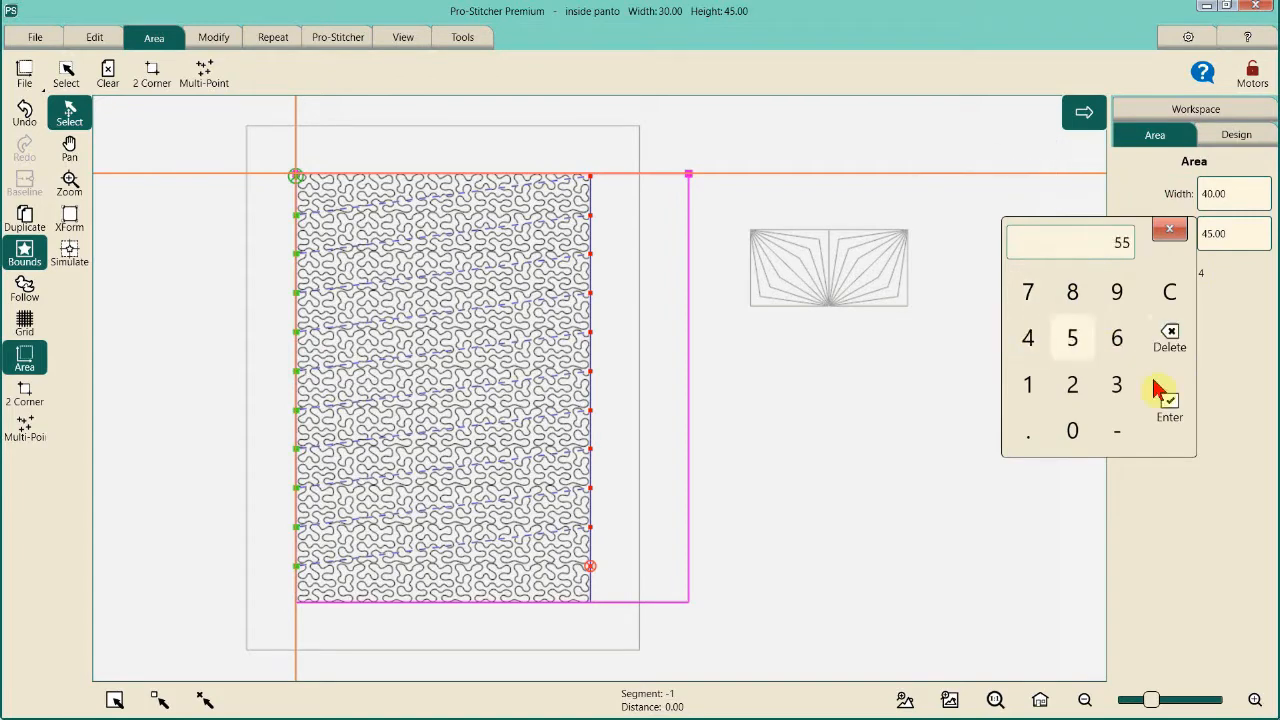
{"action": "left_click", "coordinate": [1170, 410]}
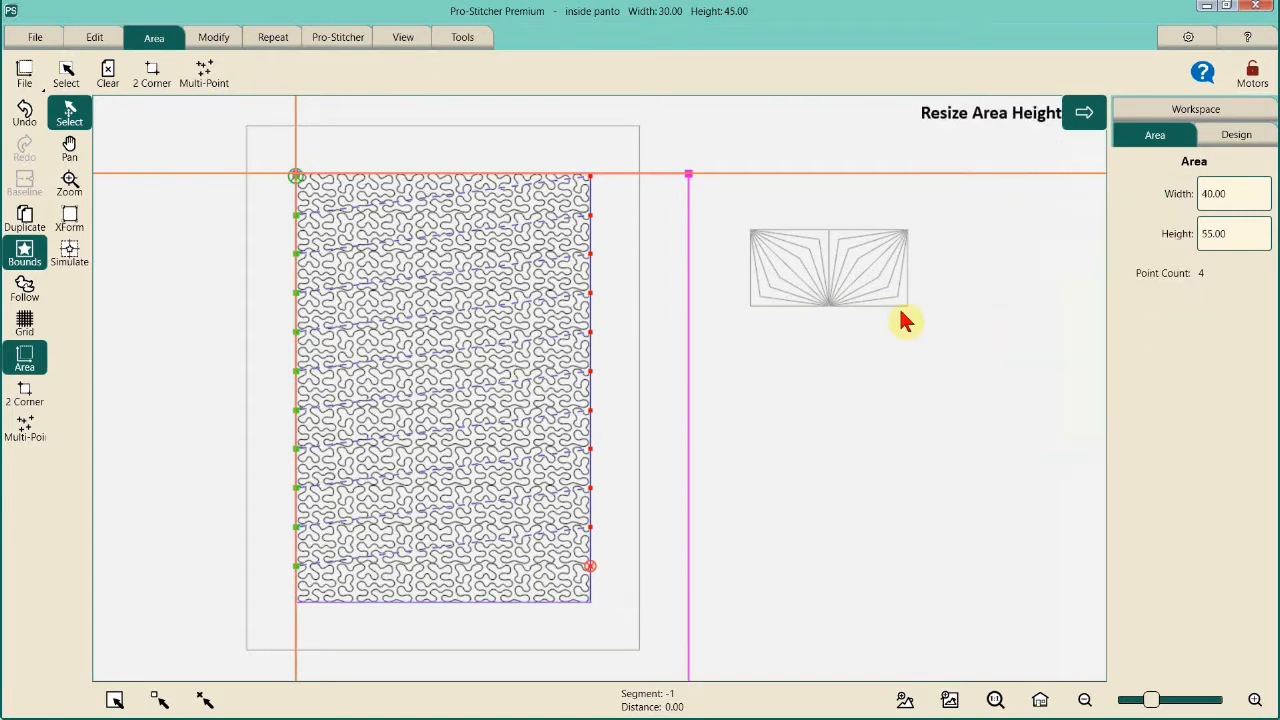
{"action": "left_click", "coordinate": [1040, 702]}
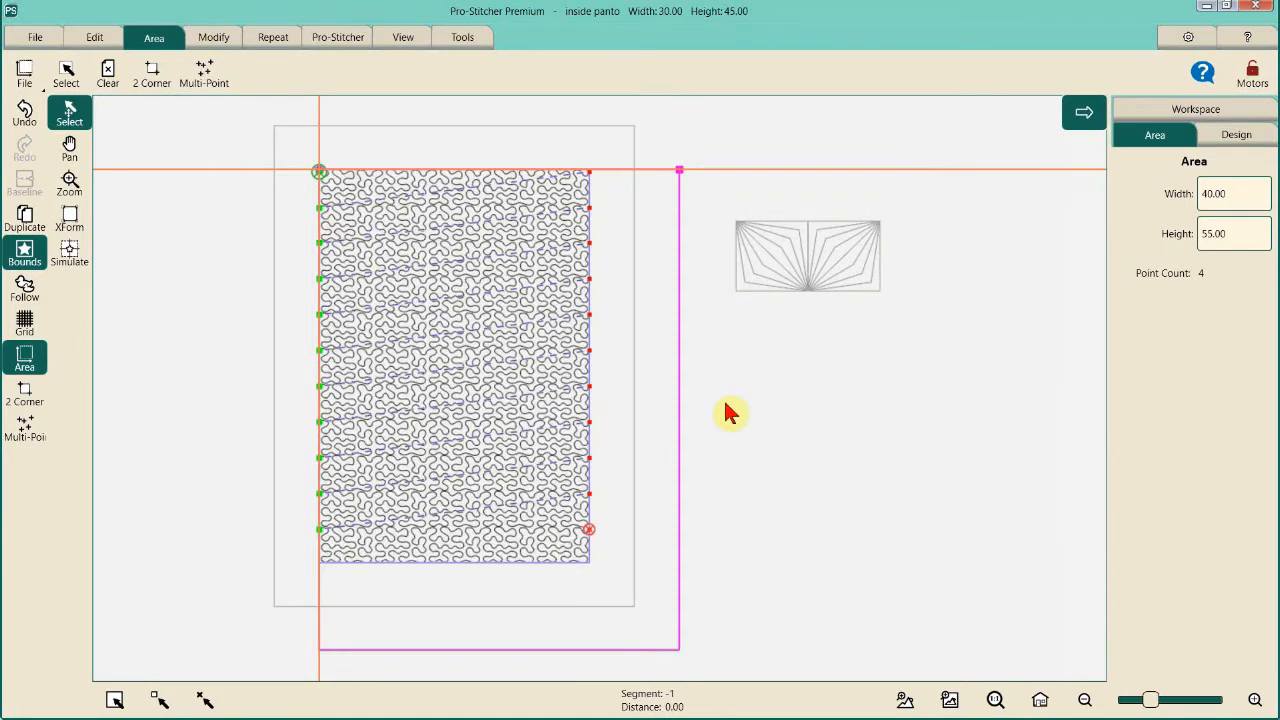
- Try to center the "quilt 40 x 55 w 5in border" outline in the resized area
{"action": "left_click", "coordinate": [592, 231]}
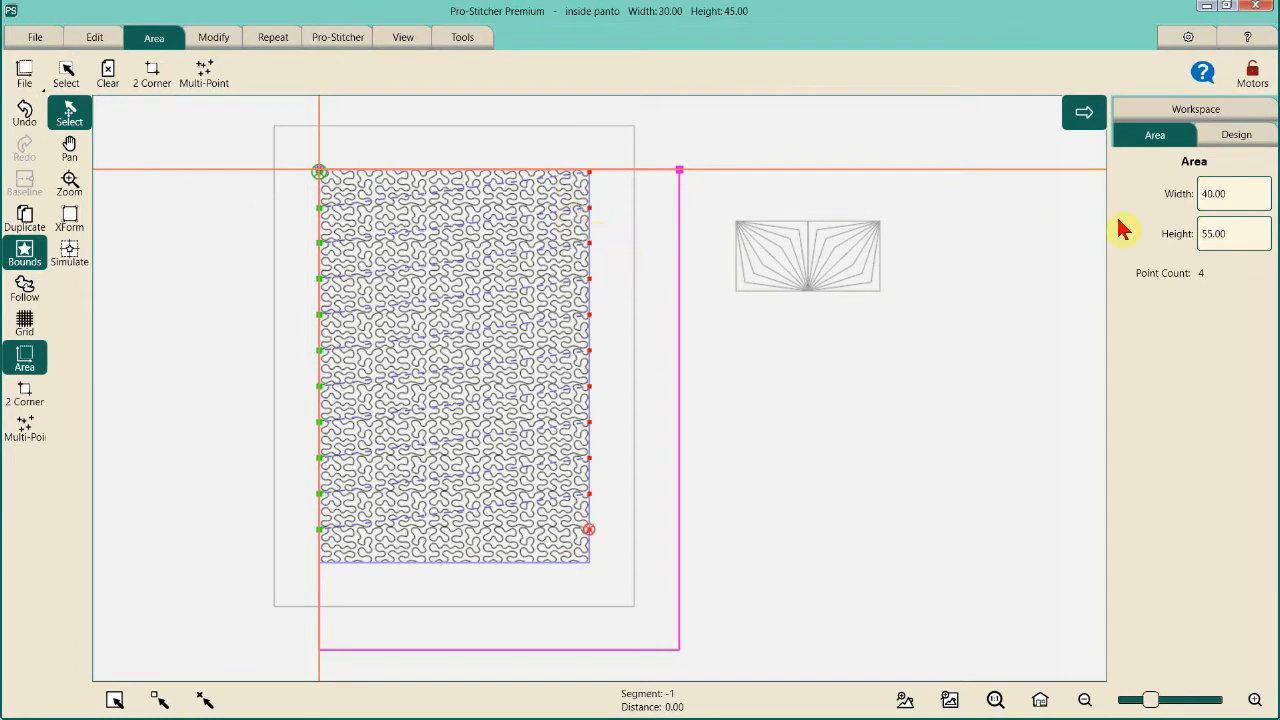
{"action": "left_click", "coordinate": [1199, 112]}
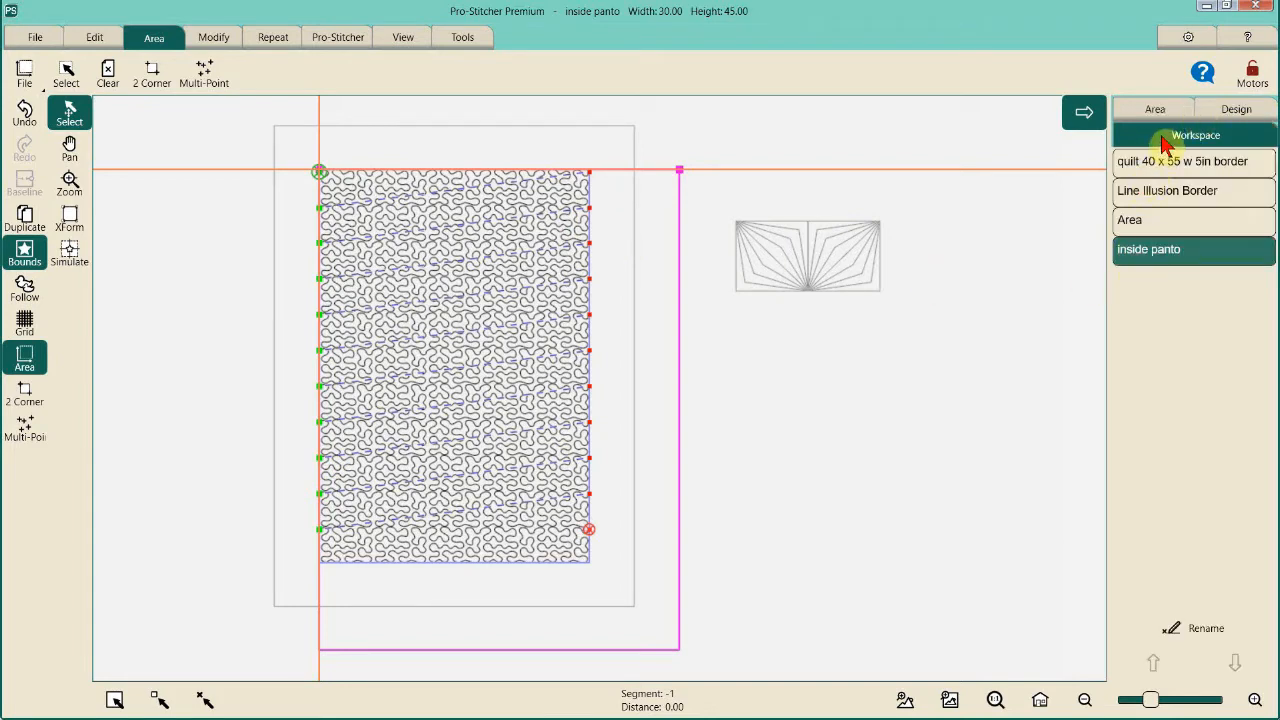
{"action": "left_click", "coordinate": [1166, 143]}
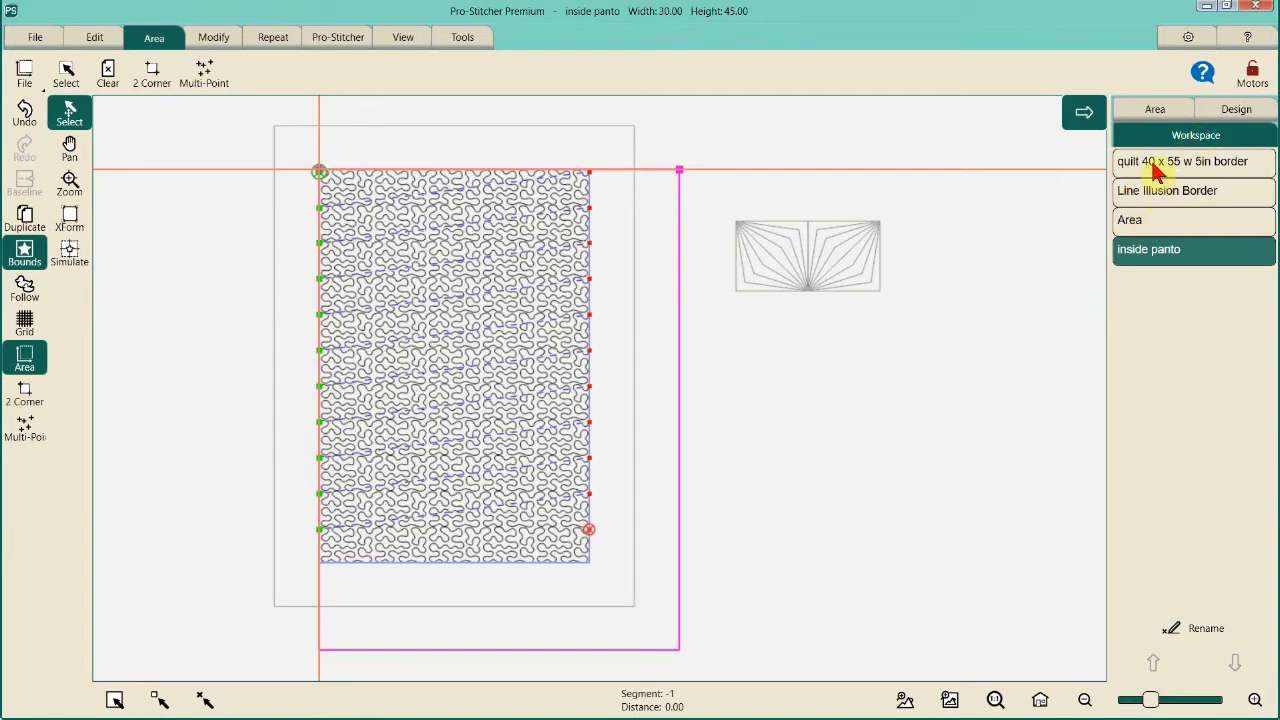
{"action": "left_click", "coordinate": [1157, 168]}
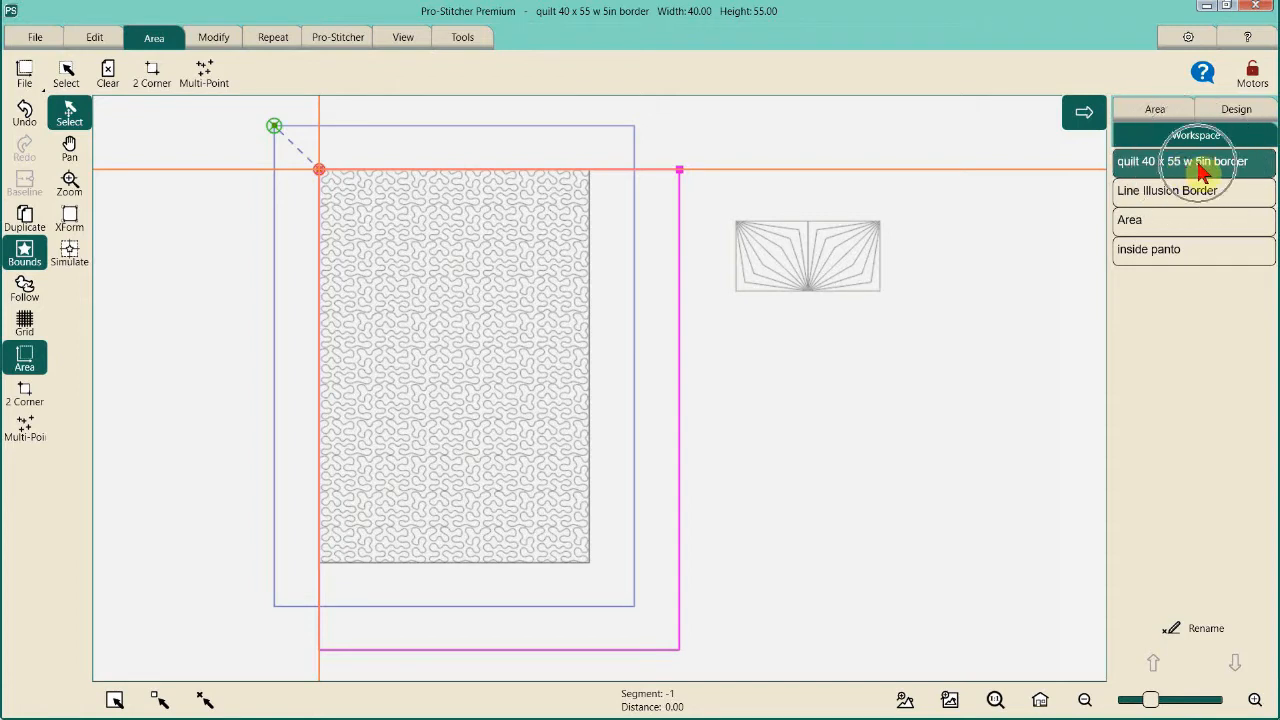
{"action": "left_click", "coordinate": [216, 37]}
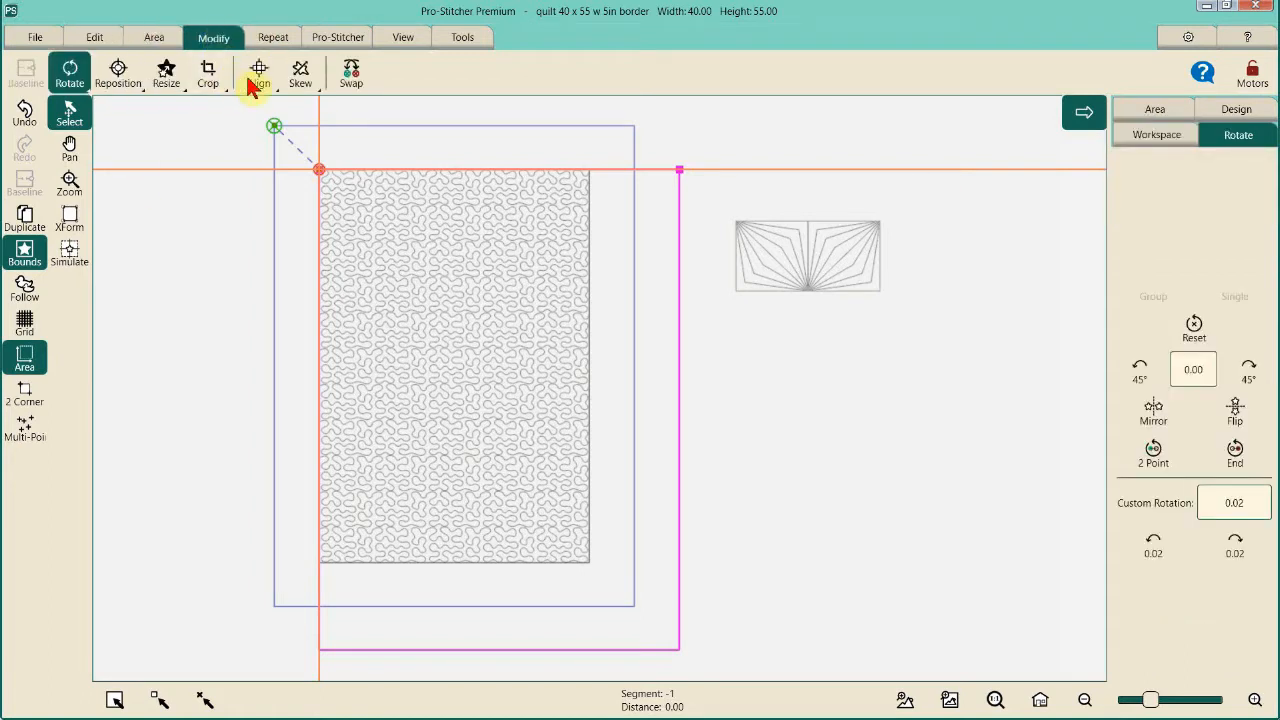
{"action": "left_click", "coordinate": [254, 76]}
{"action": "left_click", "coordinate": [1188, 510]}
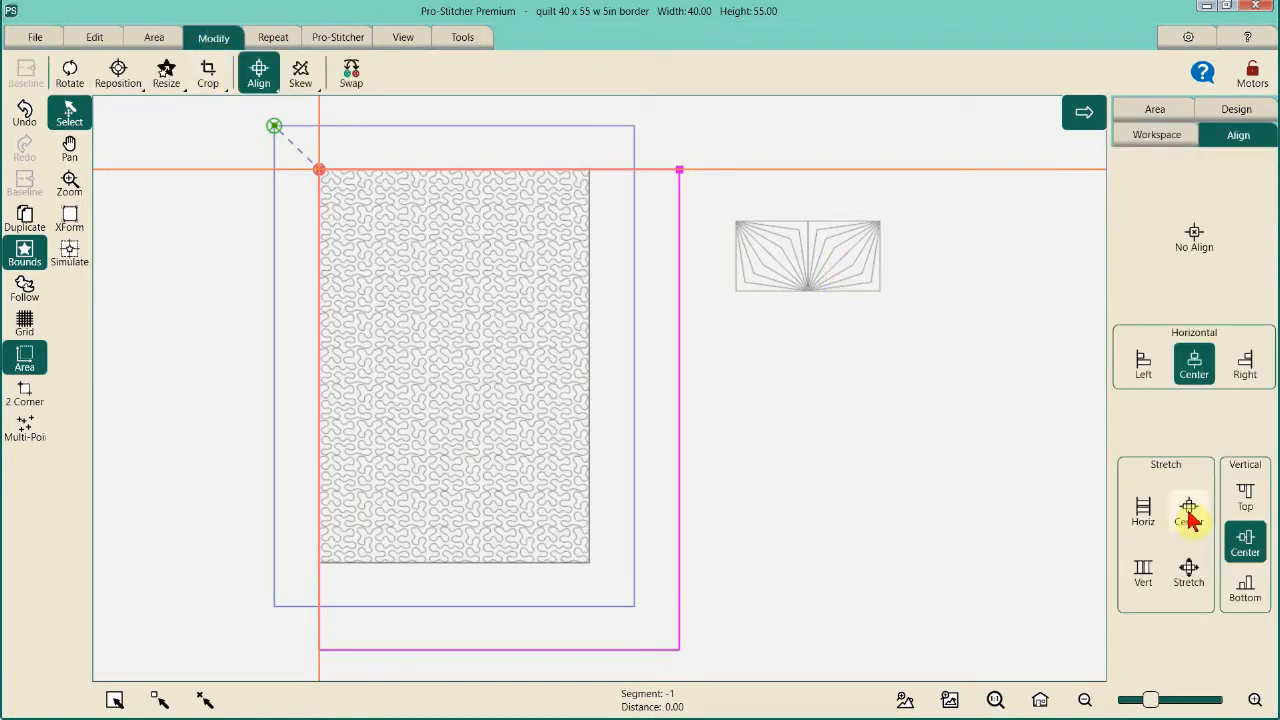
- Center the "inside panto" design horizontally and vertically in the 40 x 55 area
{"action": "left_click", "coordinate": [1157, 134]}
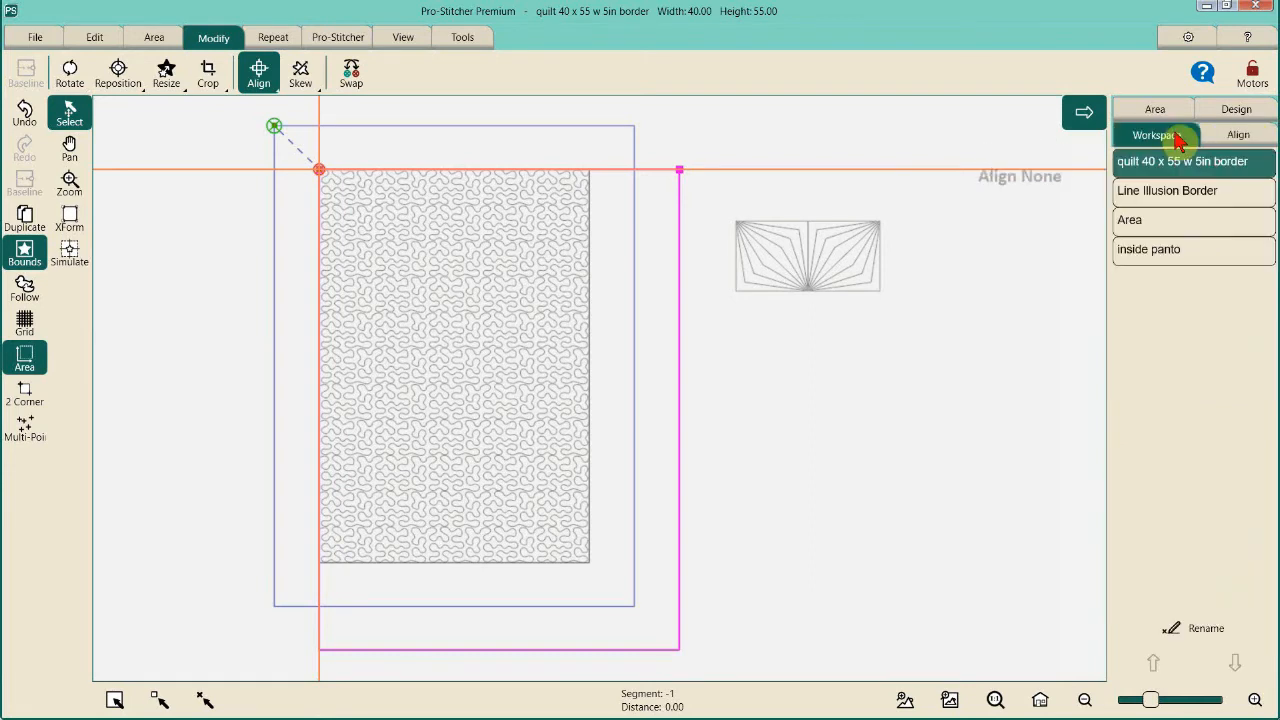
{"action": "left_click", "coordinate": [1166, 253]}
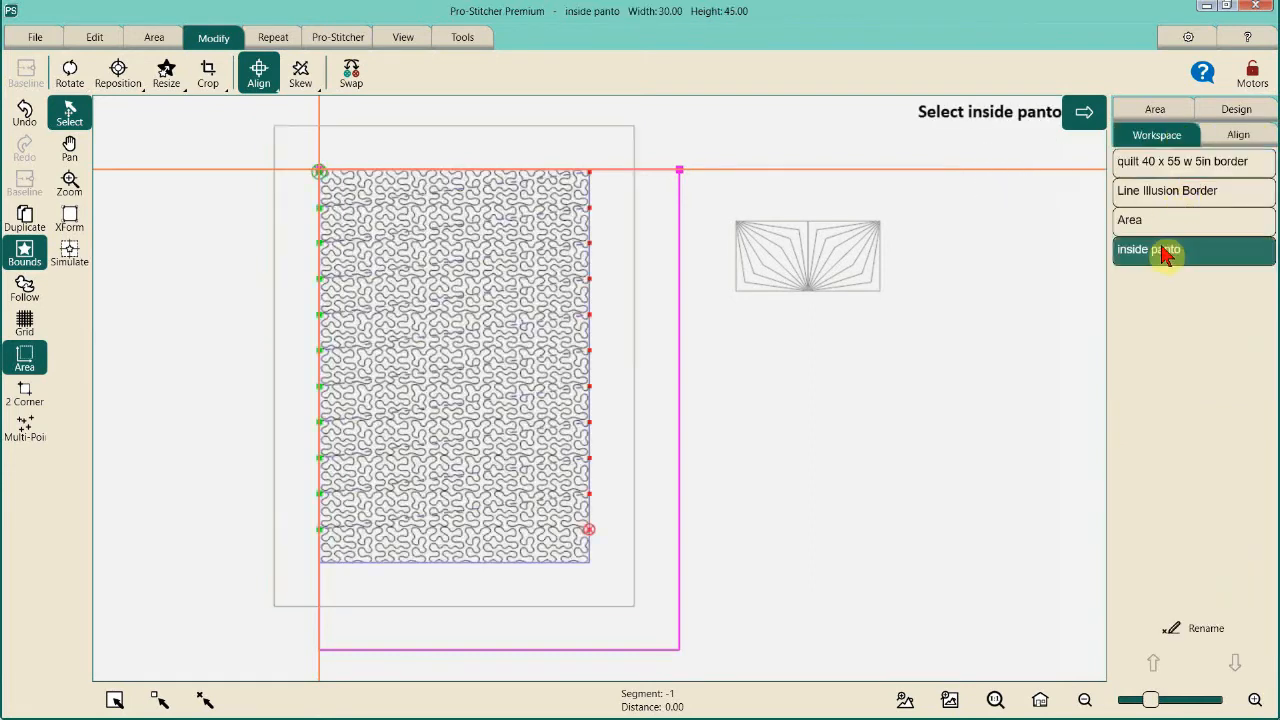
{"action": "left_click", "coordinate": [258, 82]}
{"action": "left_click", "coordinate": [208, 74]}
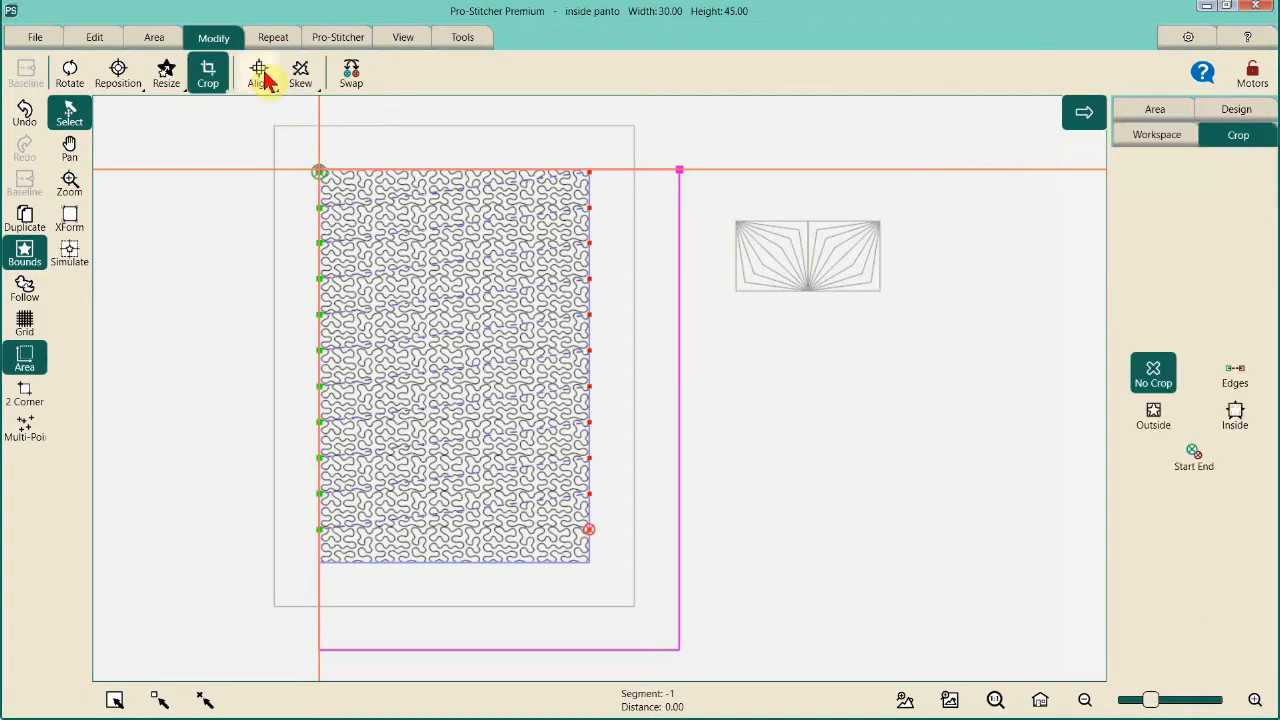
{"action": "left_click", "coordinate": [259, 74]}
{"action": "left_click", "coordinate": [1190, 512]}
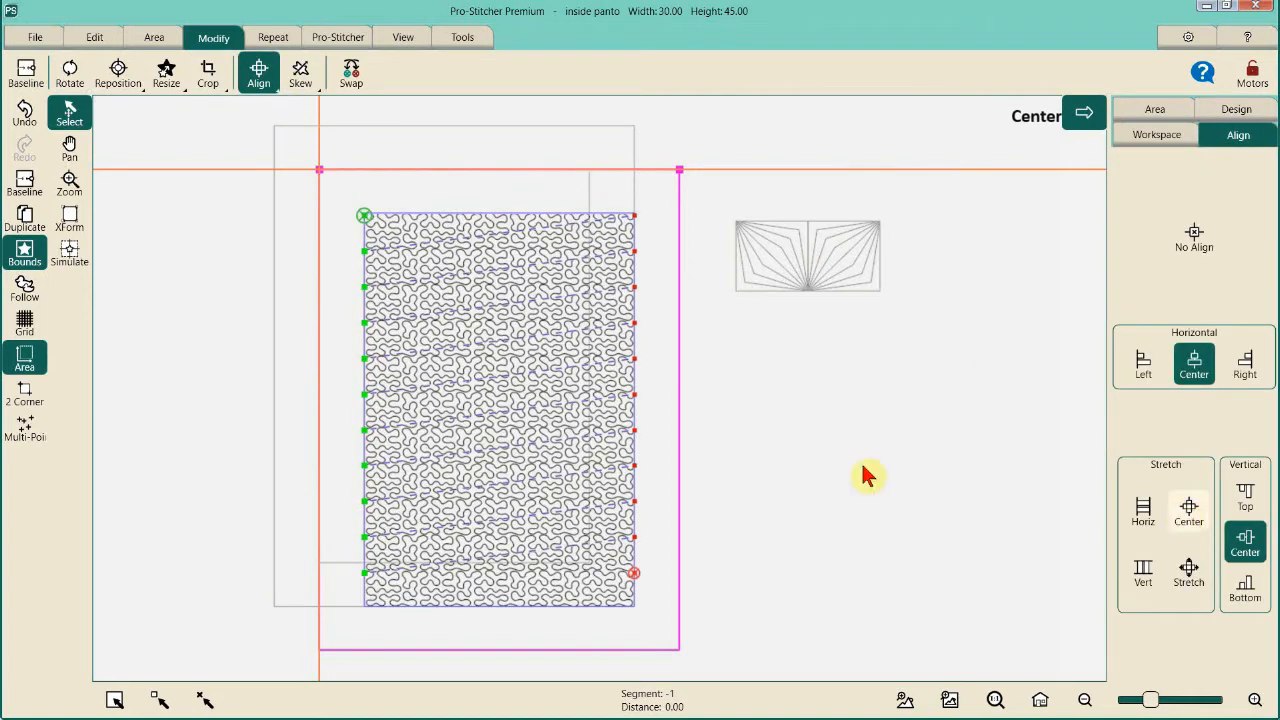
- Center the "quilt 40 x 55 w 5in border" outline in the area around the centered panto
{"action": "left_click", "coordinate": [1160, 140]}
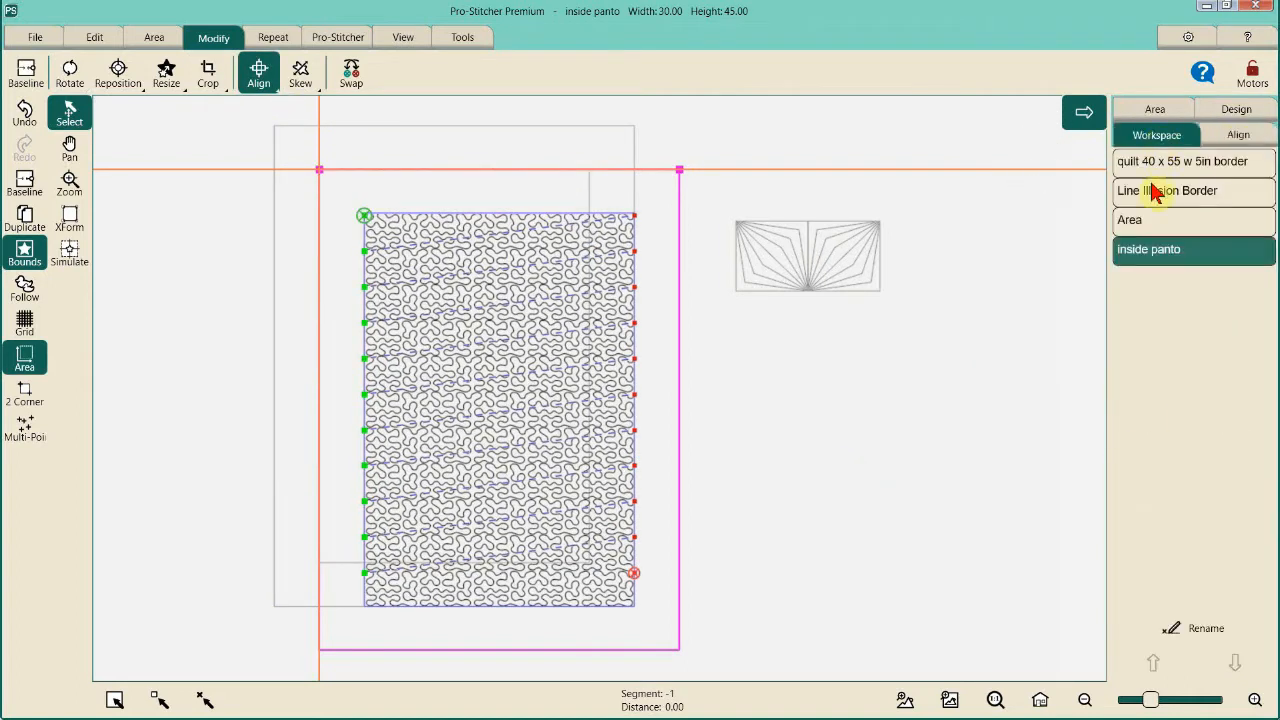
{"action": "left_click", "coordinate": [1148, 168]}
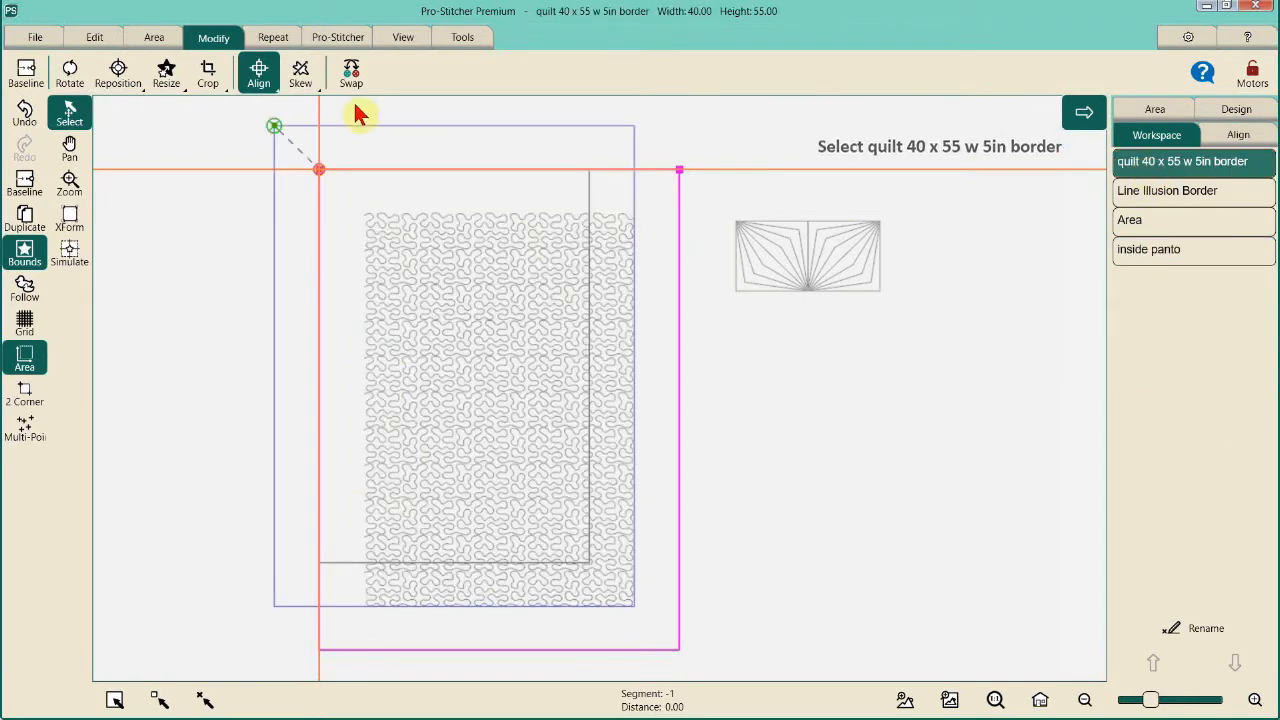
{"action": "left_click", "coordinate": [209, 90]}
{"action": "left_click", "coordinate": [261, 76]}
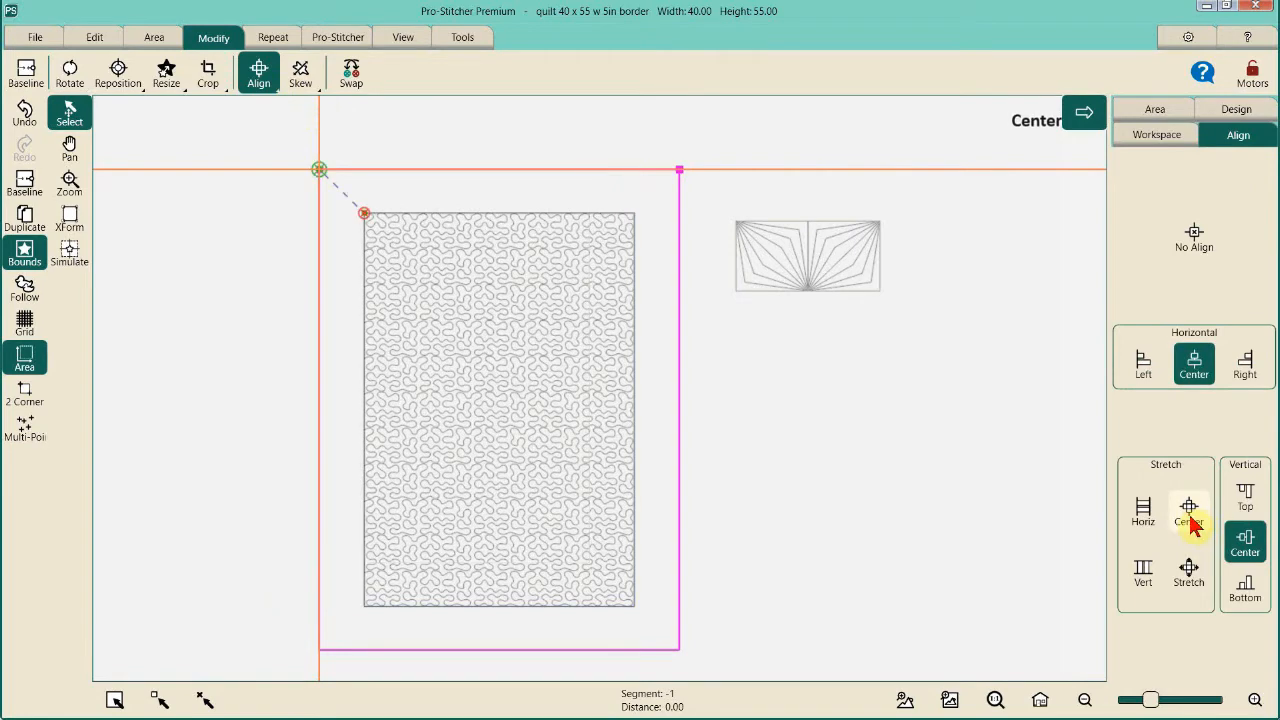
{"action": "left_click", "coordinate": [1040, 699]}
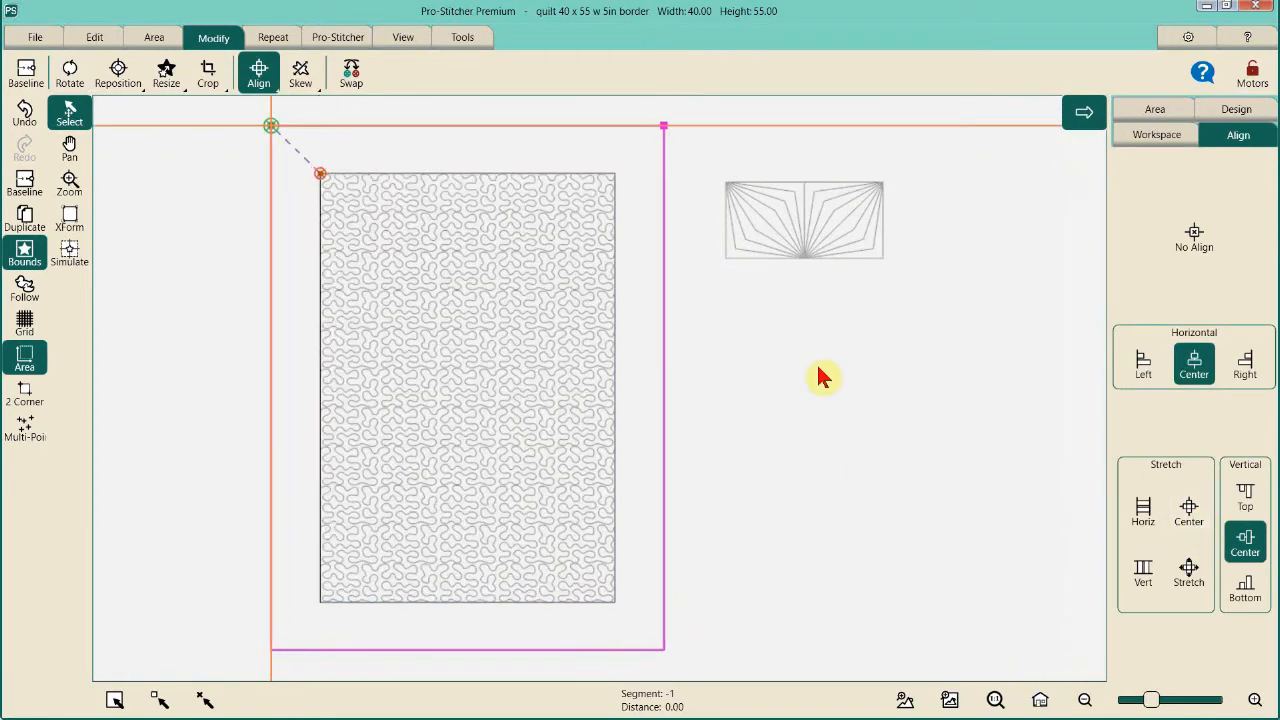
- Resize the Line Illusion Border design to a height of 5.00 with its width and height locked in proportion
{"action": "left_click", "coordinate": [806, 253]}
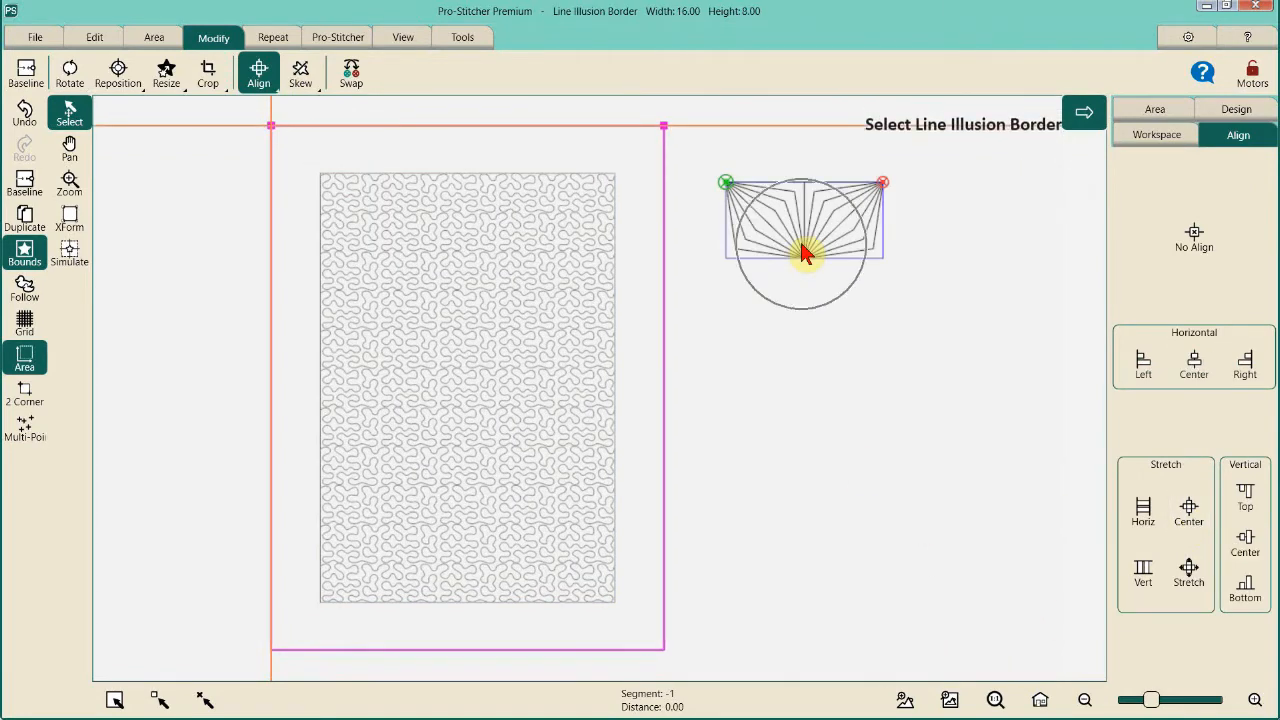
{"action": "left_click", "coordinate": [442, 156]}
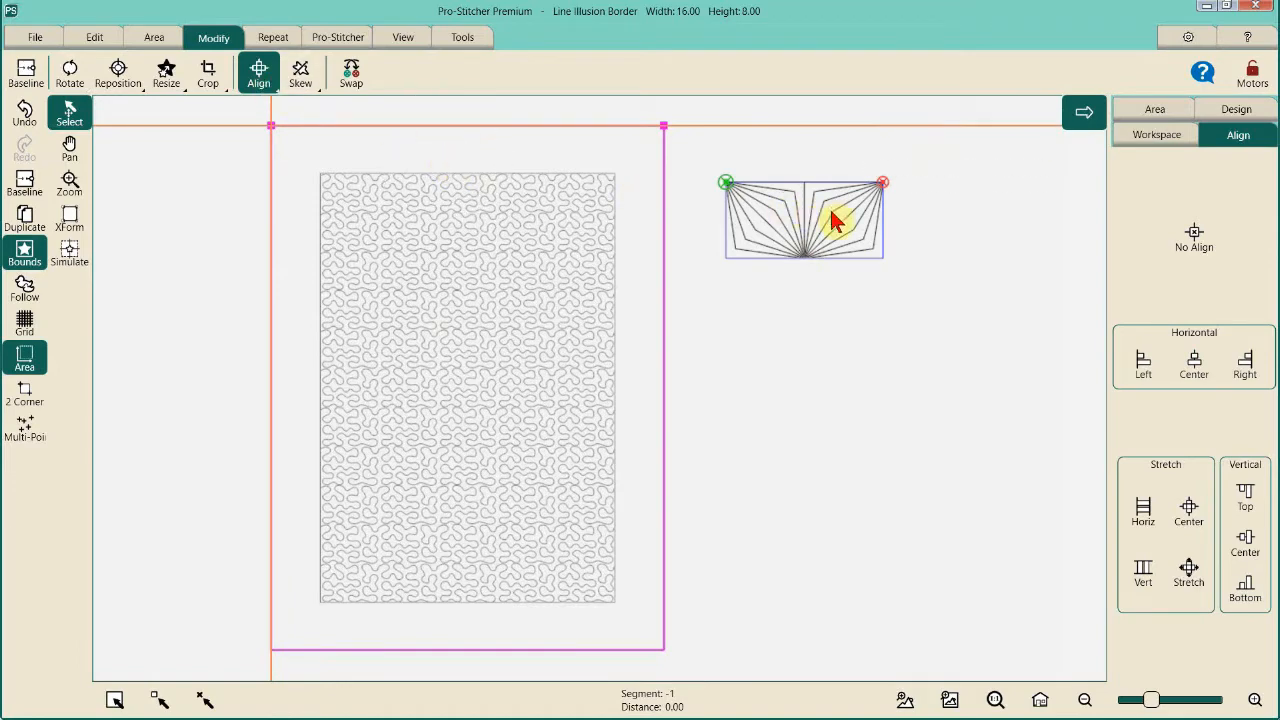
{"action": "left_click", "coordinate": [606, 158]}
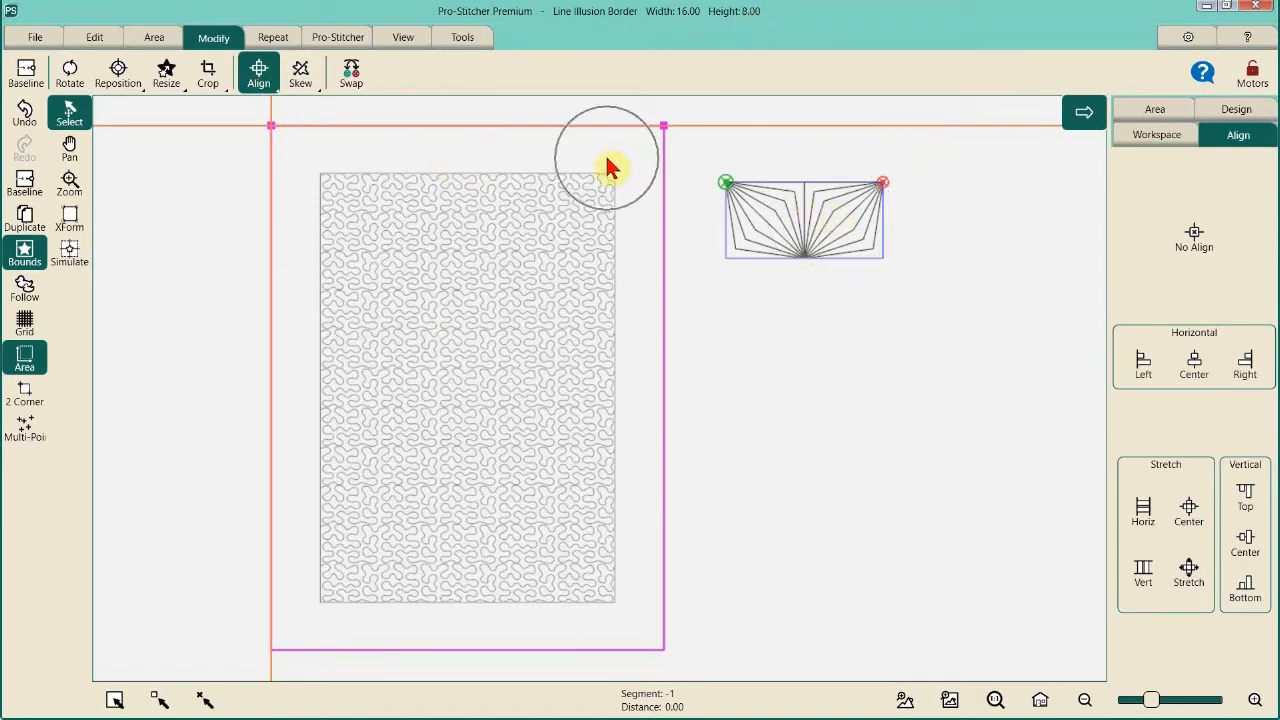
{"action": "left_click", "coordinate": [846, 226]}
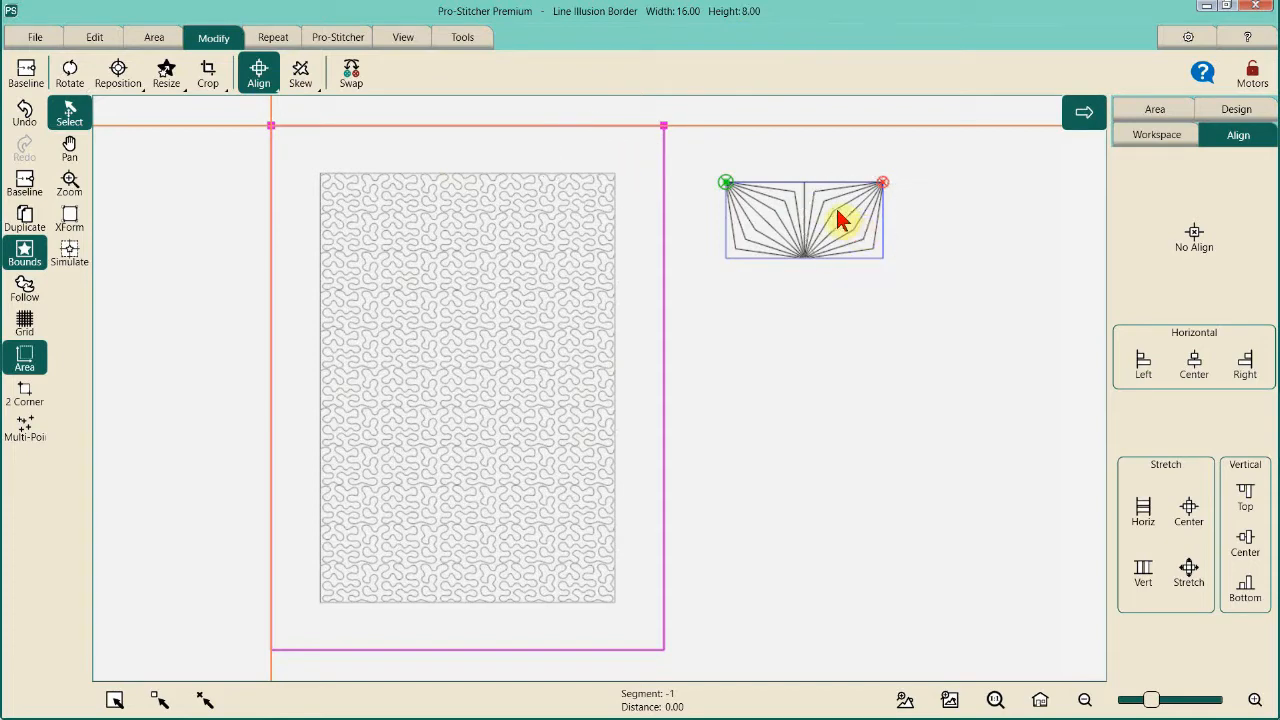
{"action": "left_click", "coordinate": [166, 75]}
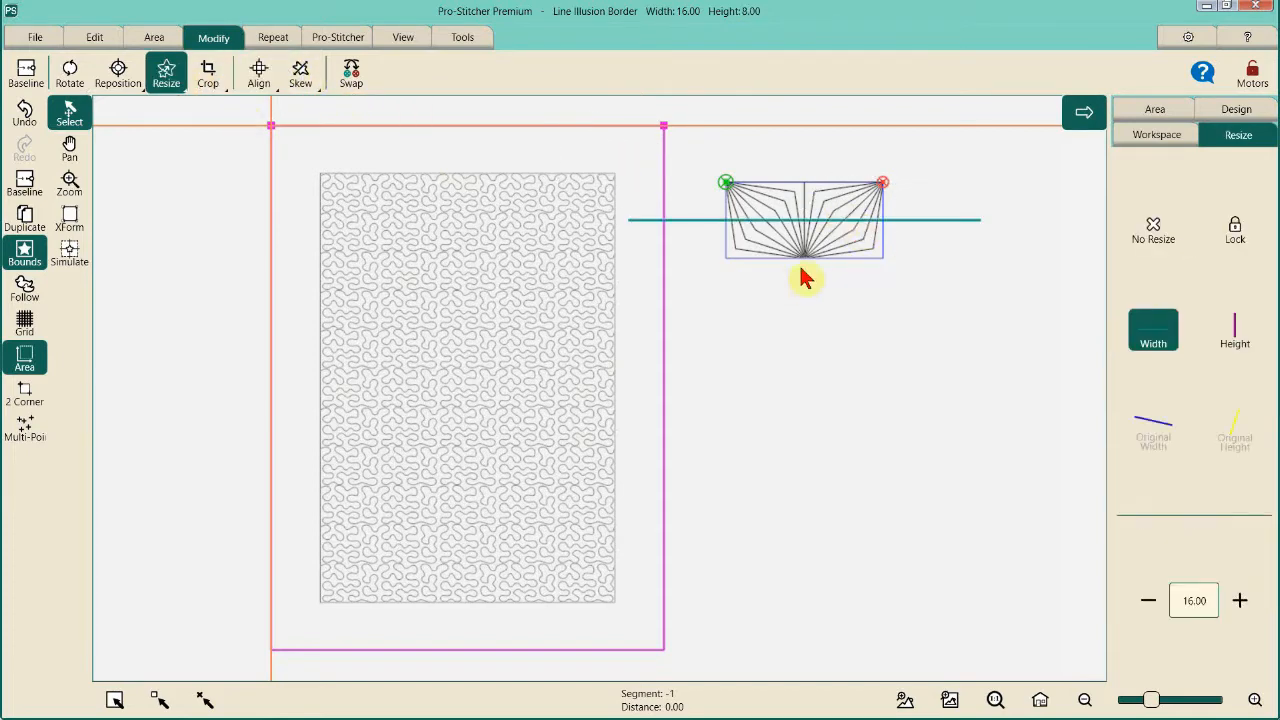
{"action": "left_click", "coordinate": [1235, 330]}
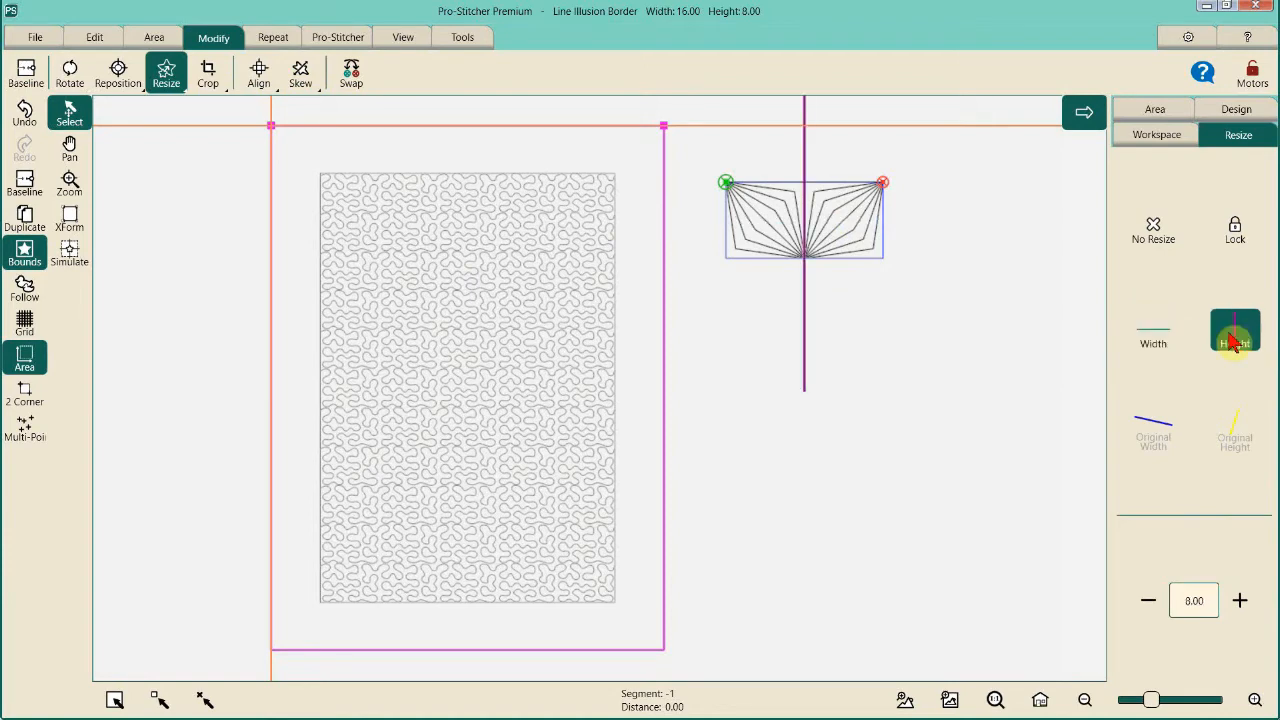
{"action": "left_click", "coordinate": [1235, 232]}
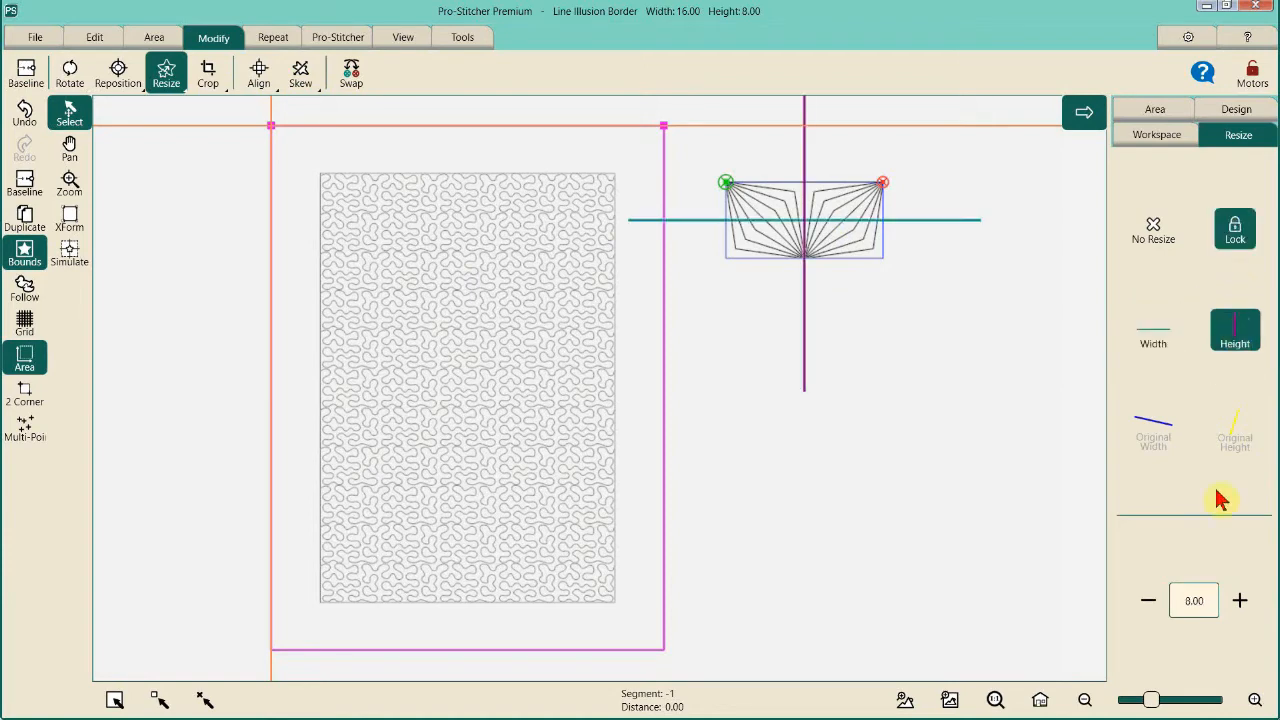
{"action": "left_click", "coordinate": [1196, 599]}
{"action": "left_click", "coordinate": [1044, 498]}
{"action": "left_click", "coordinate": [1147, 580]}
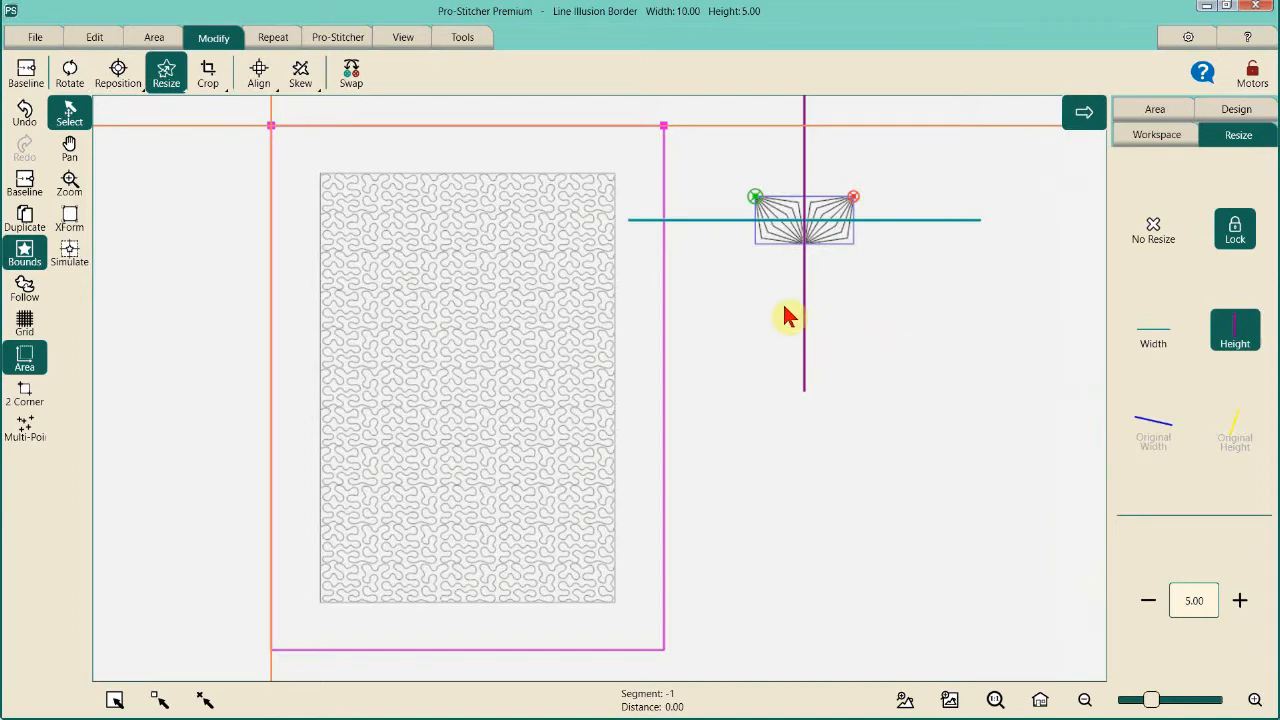
{"action": "left_click", "coordinate": [472, 157]}
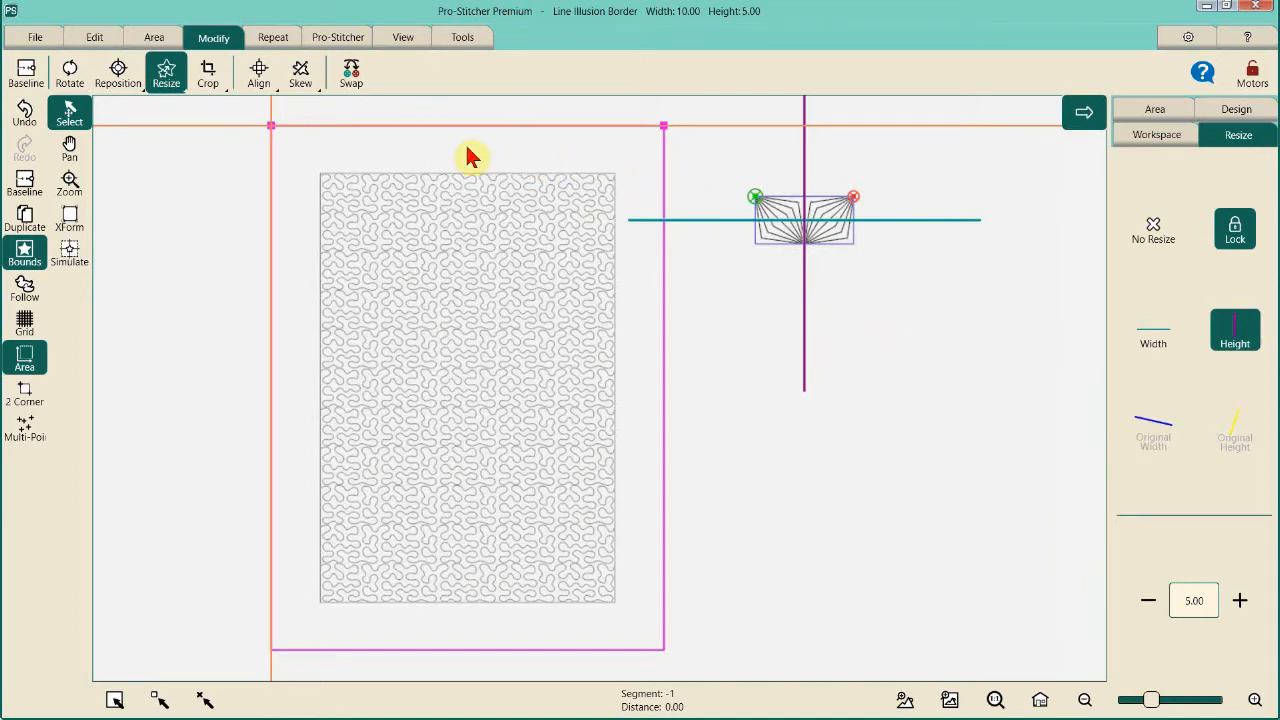
{"action": "left_click", "coordinate": [472, 157]}
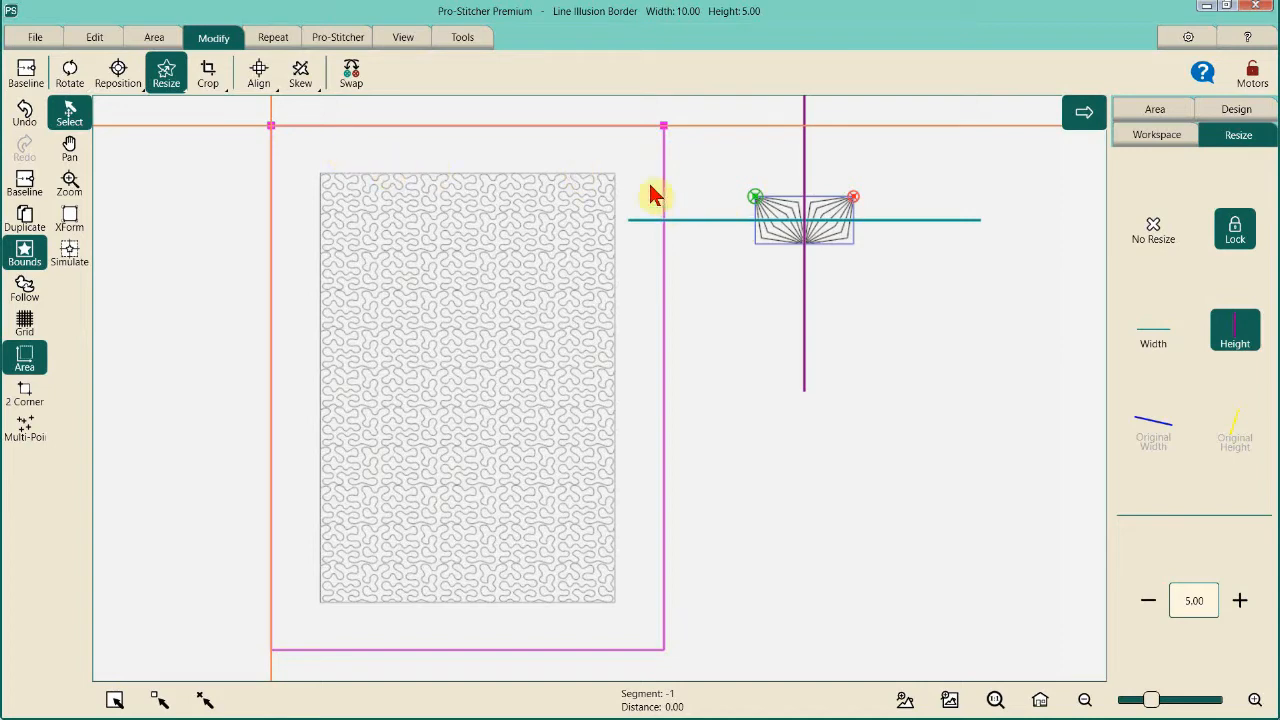
{"action": "left_click", "coordinate": [803, 235]}
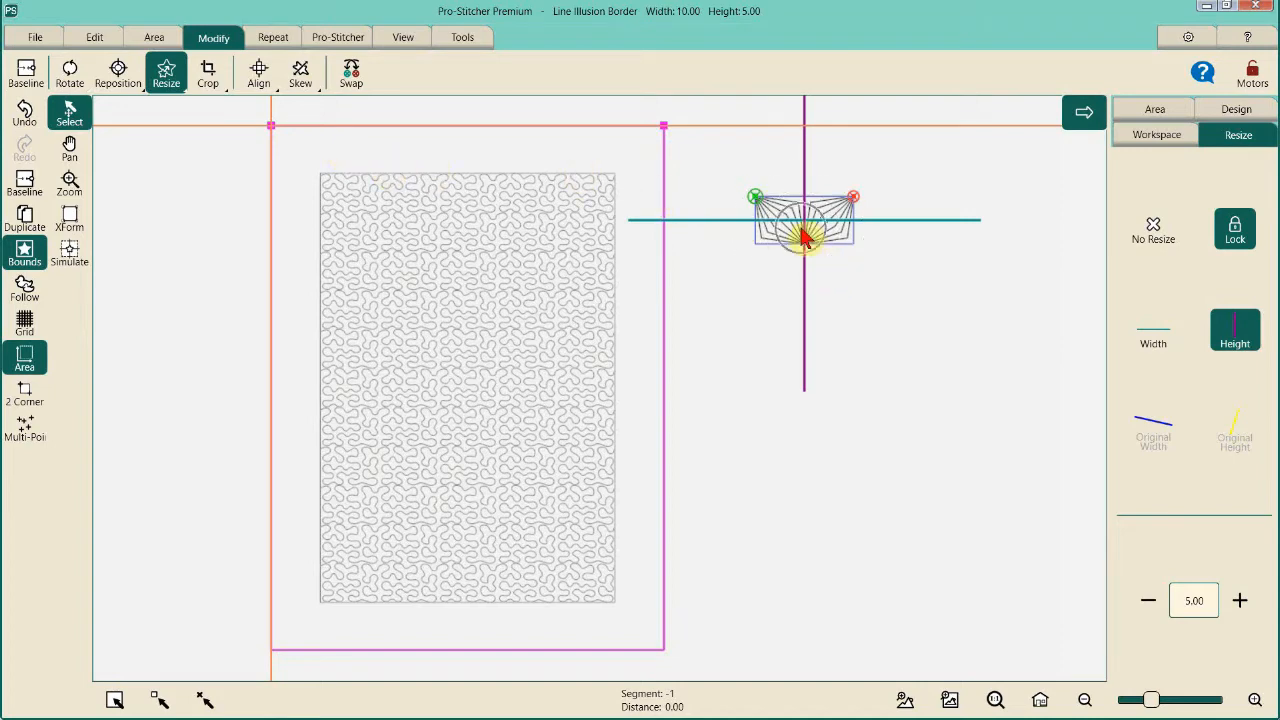
- Repeat the Line Illusion Border design 2 times horizontally with point-to-point joining on
{"action": "left_click", "coordinate": [272, 40]}
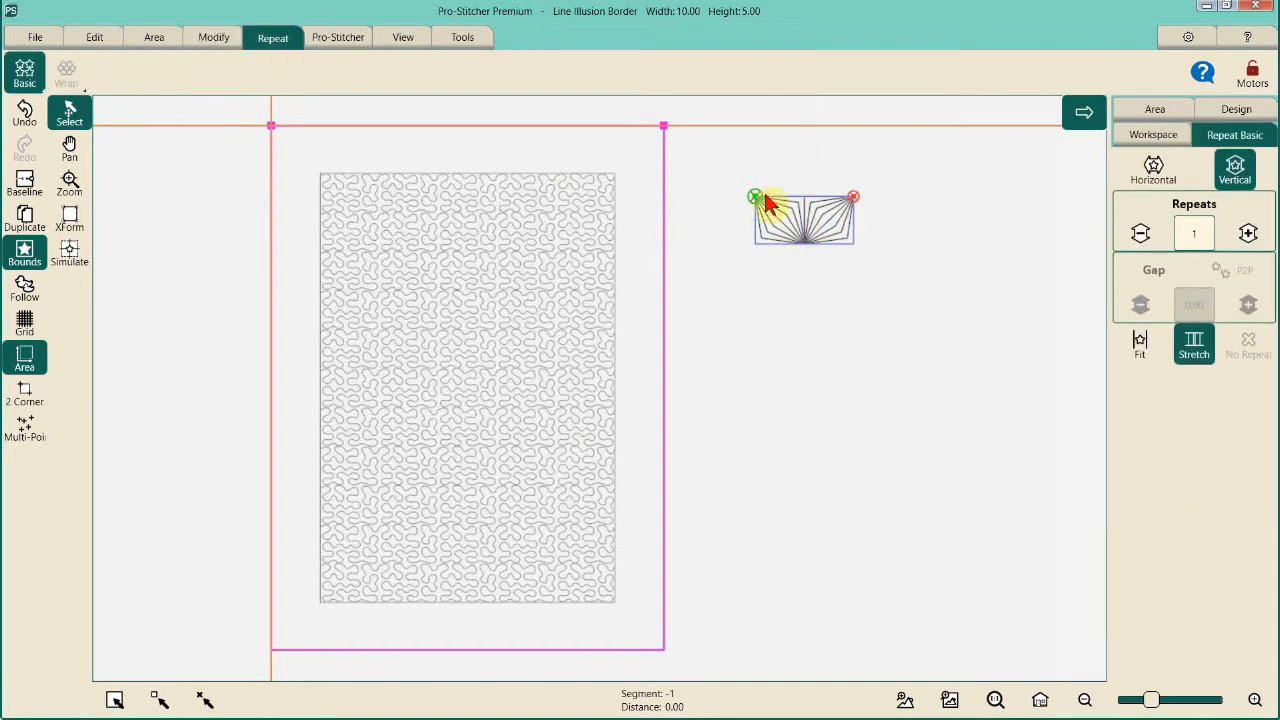
{"action": "left_click", "coordinate": [1152, 175]}
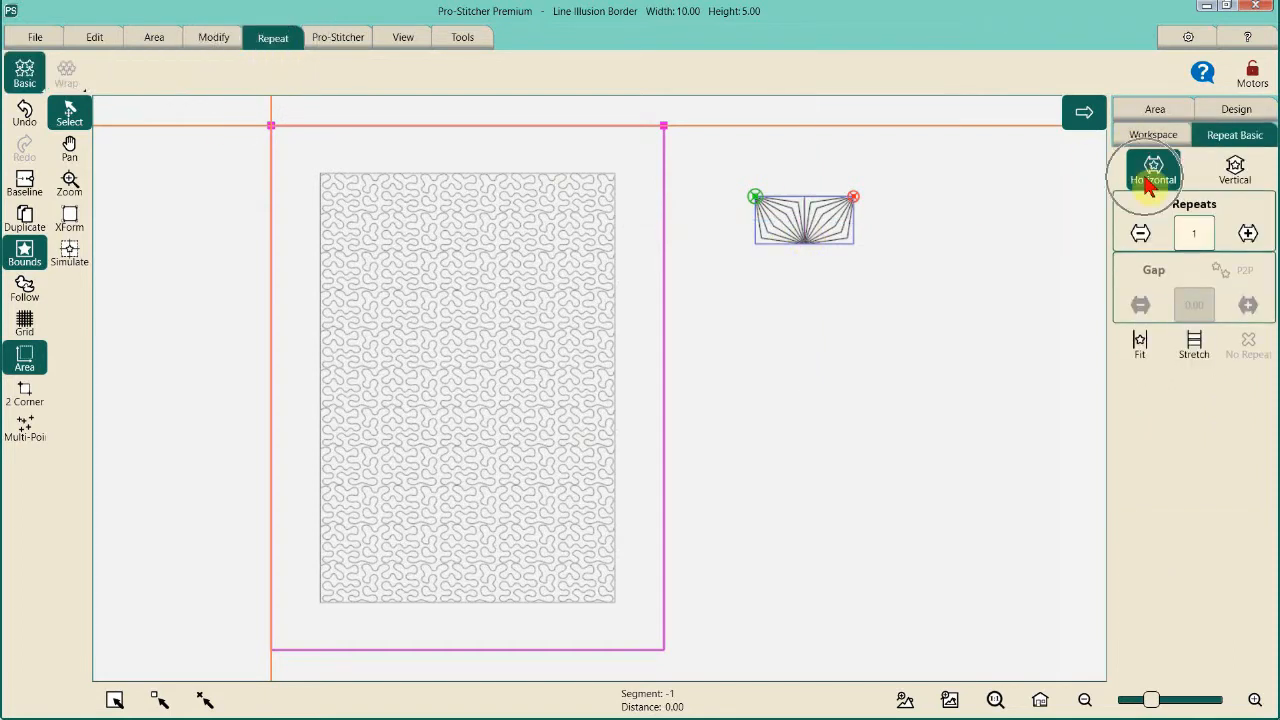
{"action": "left_click", "coordinate": [1247, 233]}
{"action": "left_click", "coordinate": [1240, 278]}
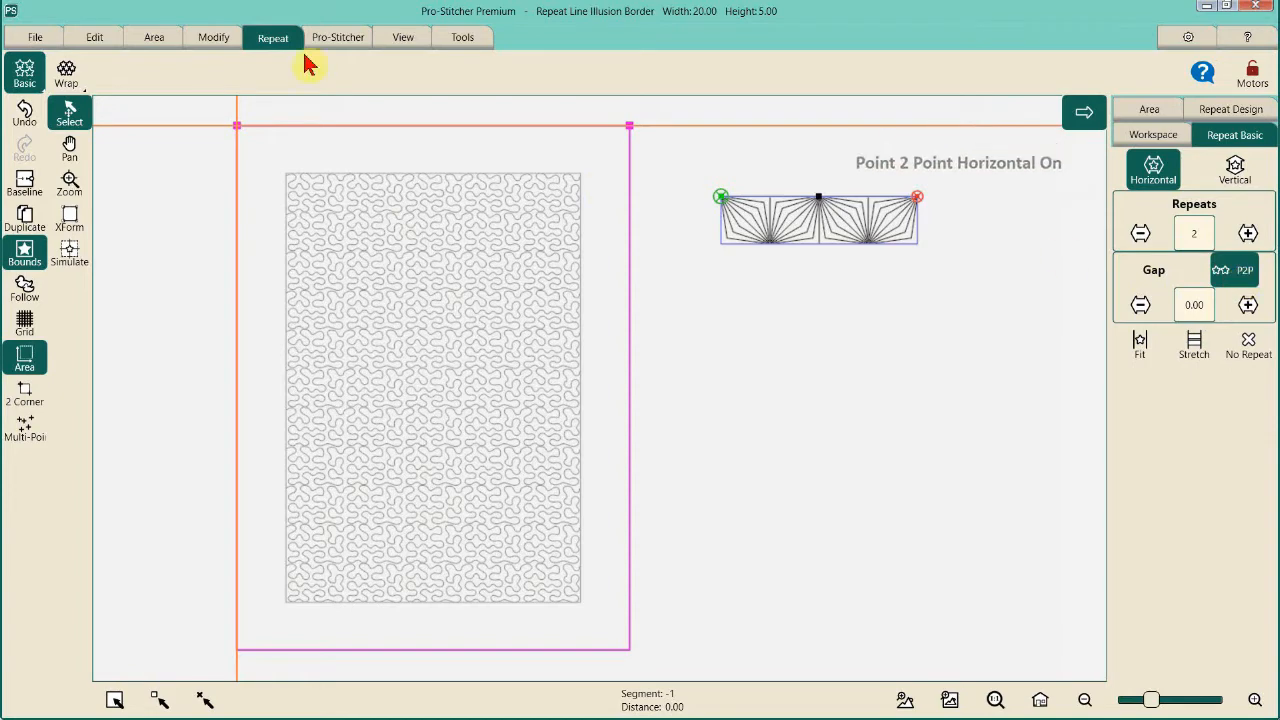
- Align the repeated Line Illusion Border to the horizontal center and top of the quilt area
{"action": "left_click", "coordinate": [220, 40]}
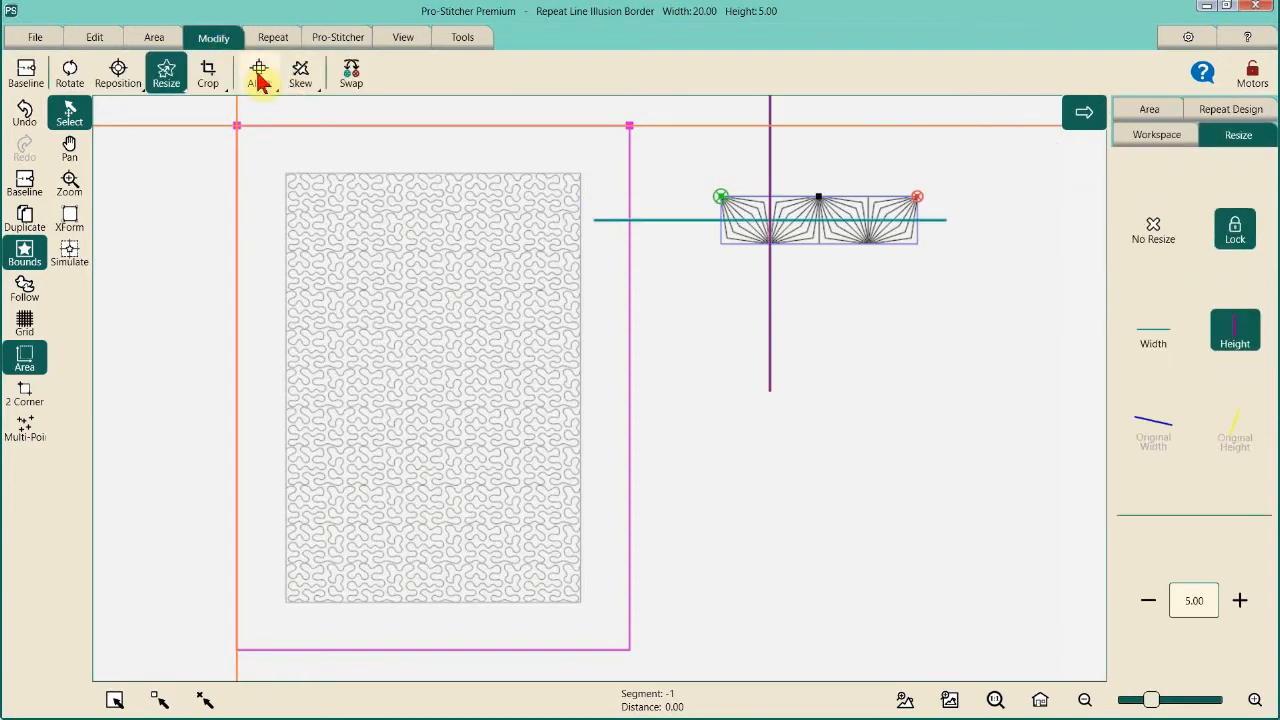
{"action": "left_click", "coordinate": [259, 75]}
{"action": "left_click", "coordinate": [1192, 368]}
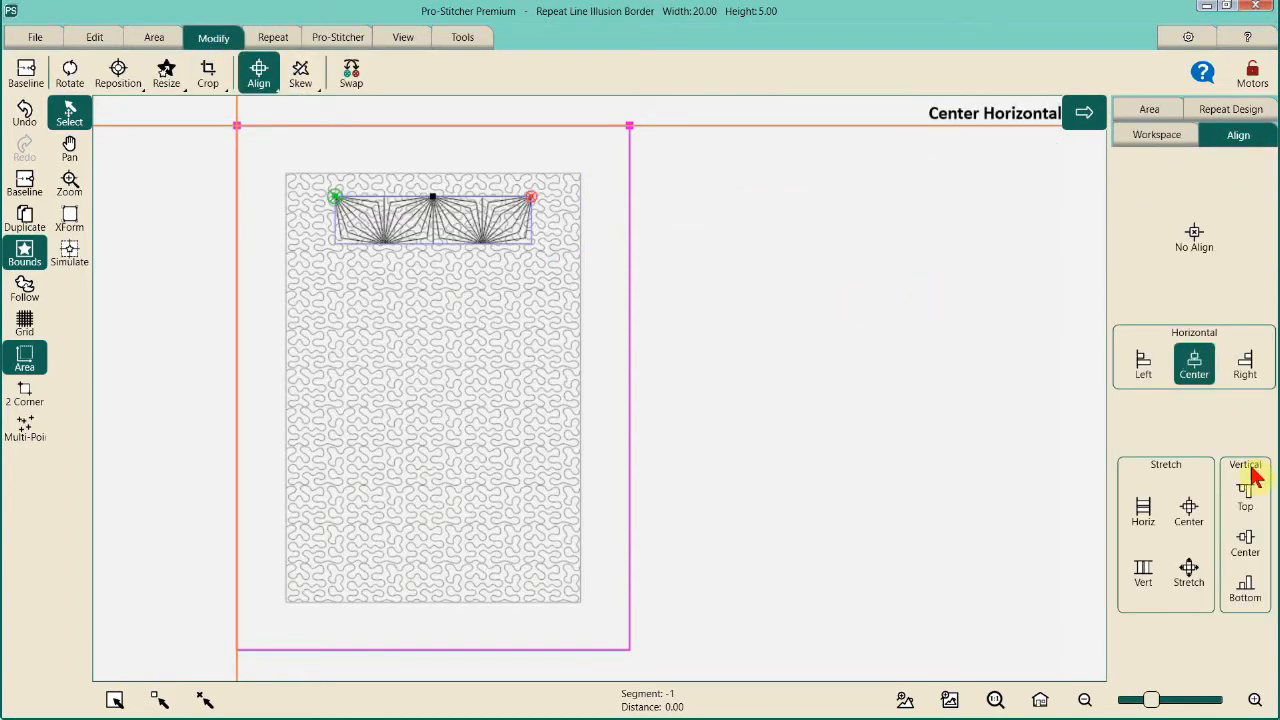
{"action": "left_click", "coordinate": [1246, 492]}
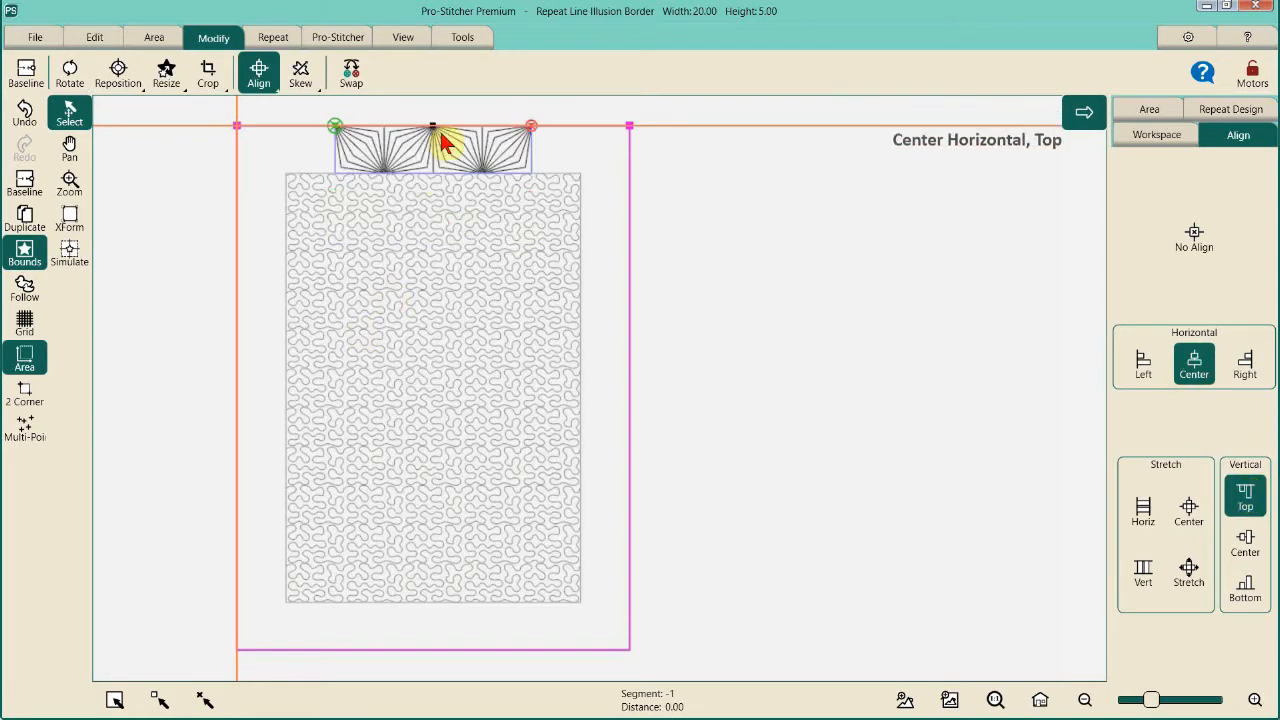
{"action": "key", "text": "ctrl"}
{"action": "key", "text": "ctrl"}
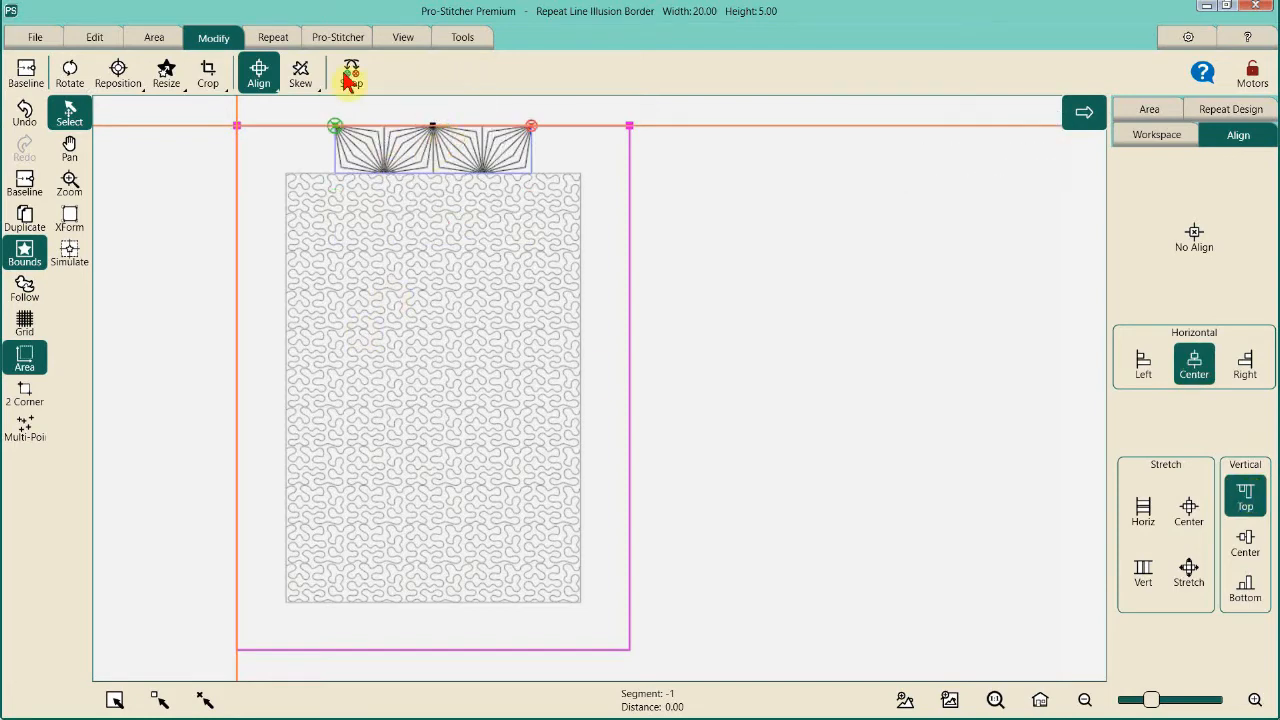
- Increase the horizontal repeats of the Line Illusion Border to 4 so it spans the top border
{"action": "left_click", "coordinate": [282, 42]}
{"action": "key", "text": "ctrl"}
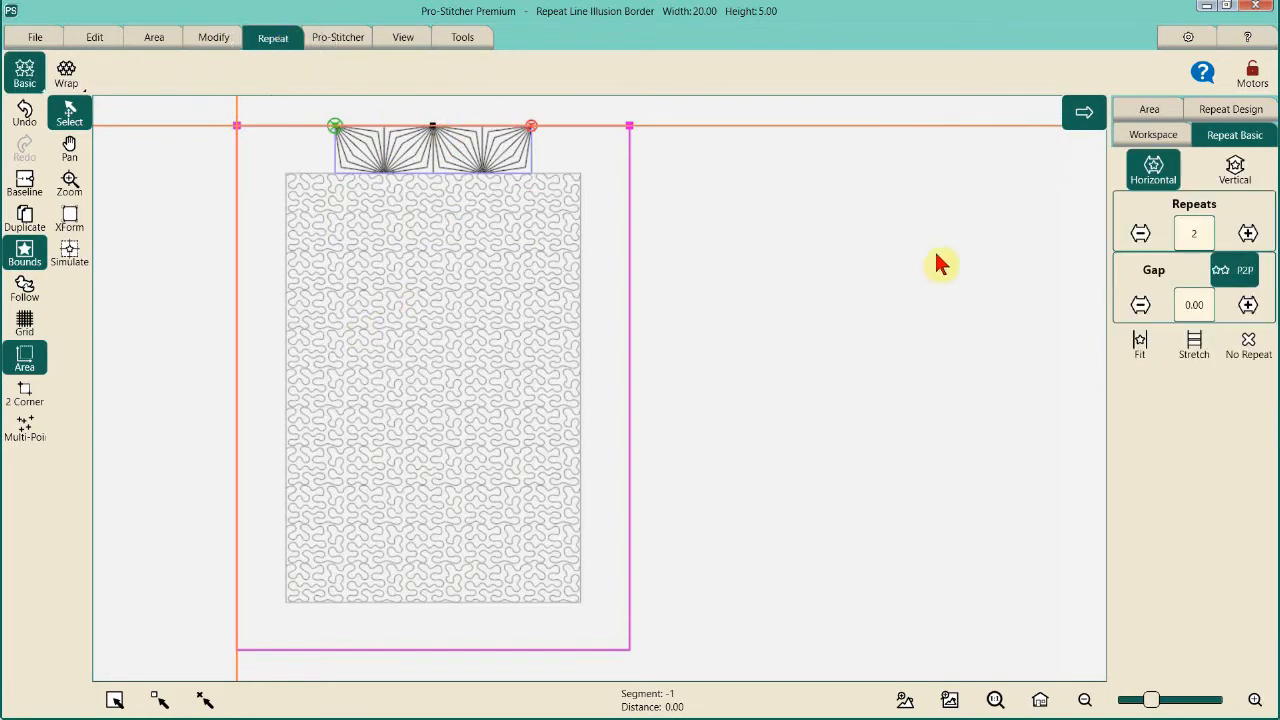
{"action": "left_click", "coordinate": [1247, 236]}
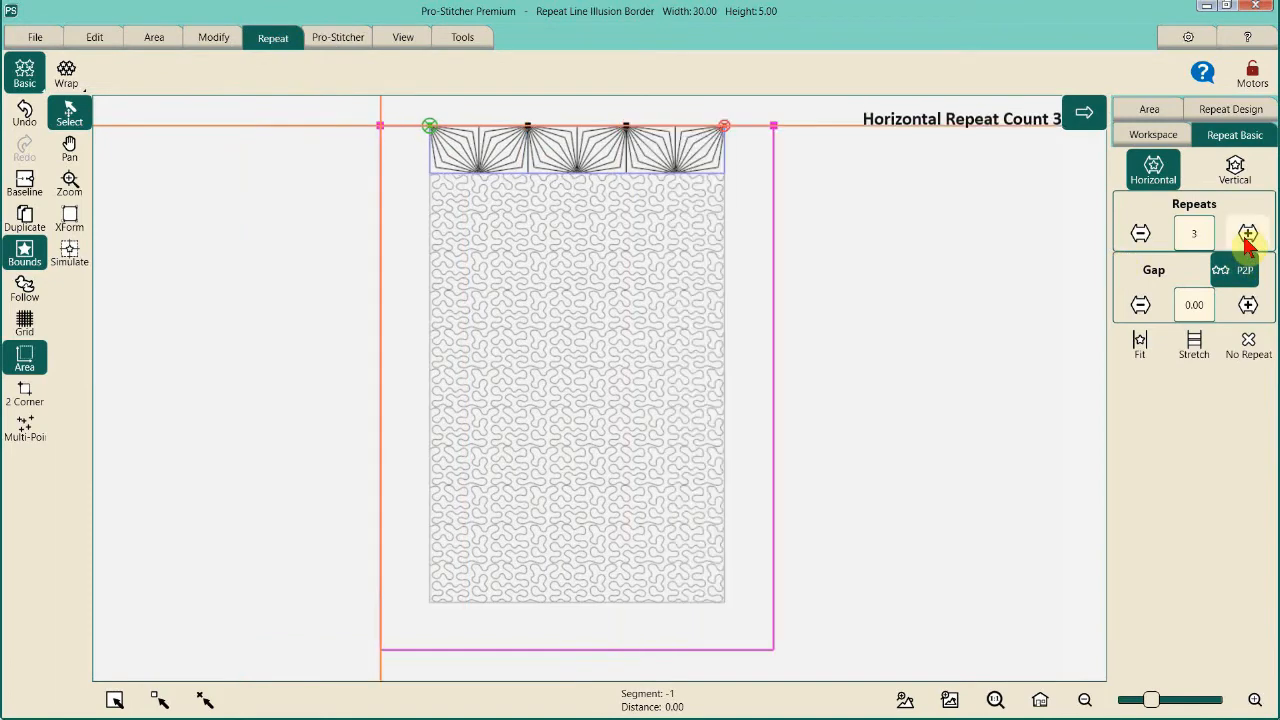
{"action": "left_click", "coordinate": [1247, 236]}
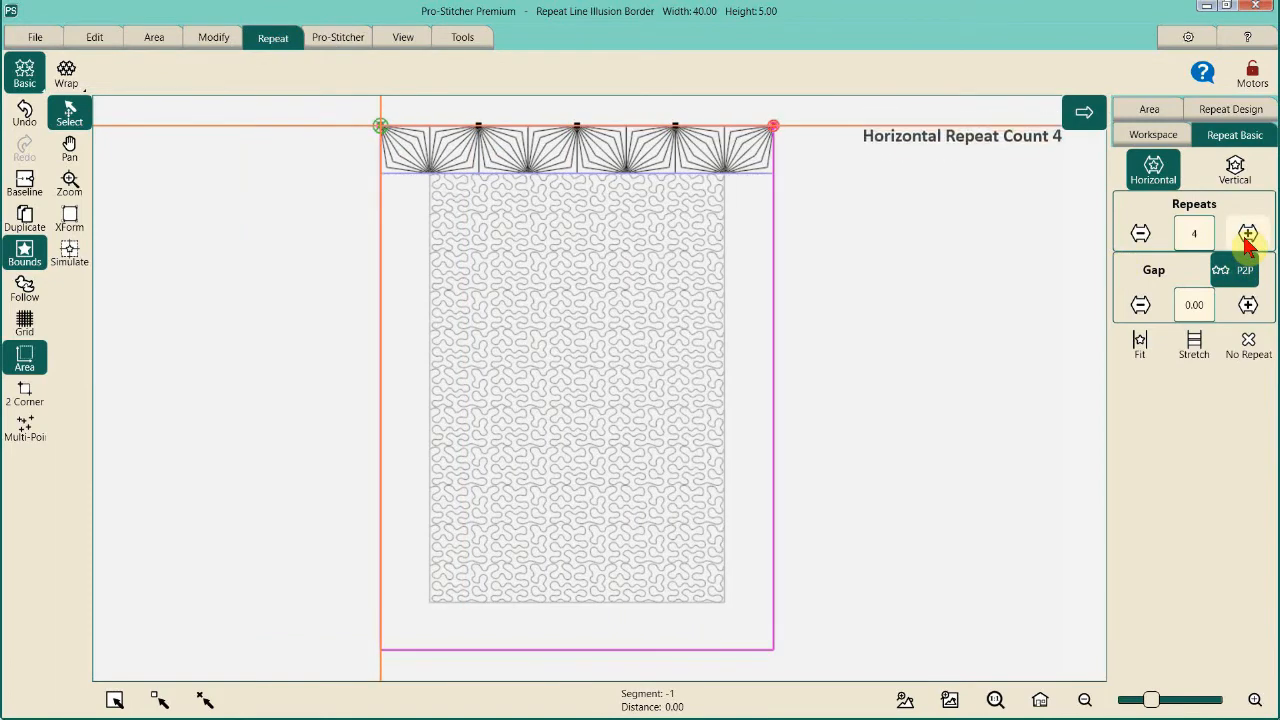
{"action": "left_click", "coordinate": [750, 166]}
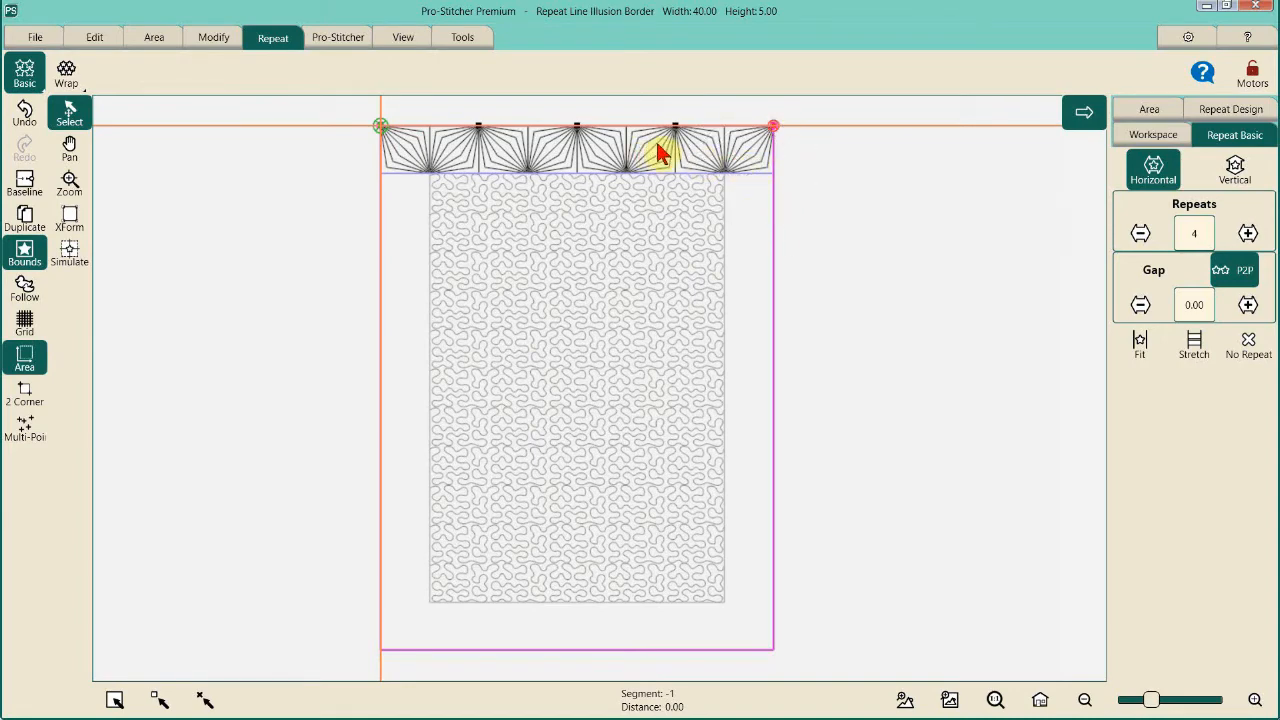
{"action": "left_click", "coordinate": [692, 22]}
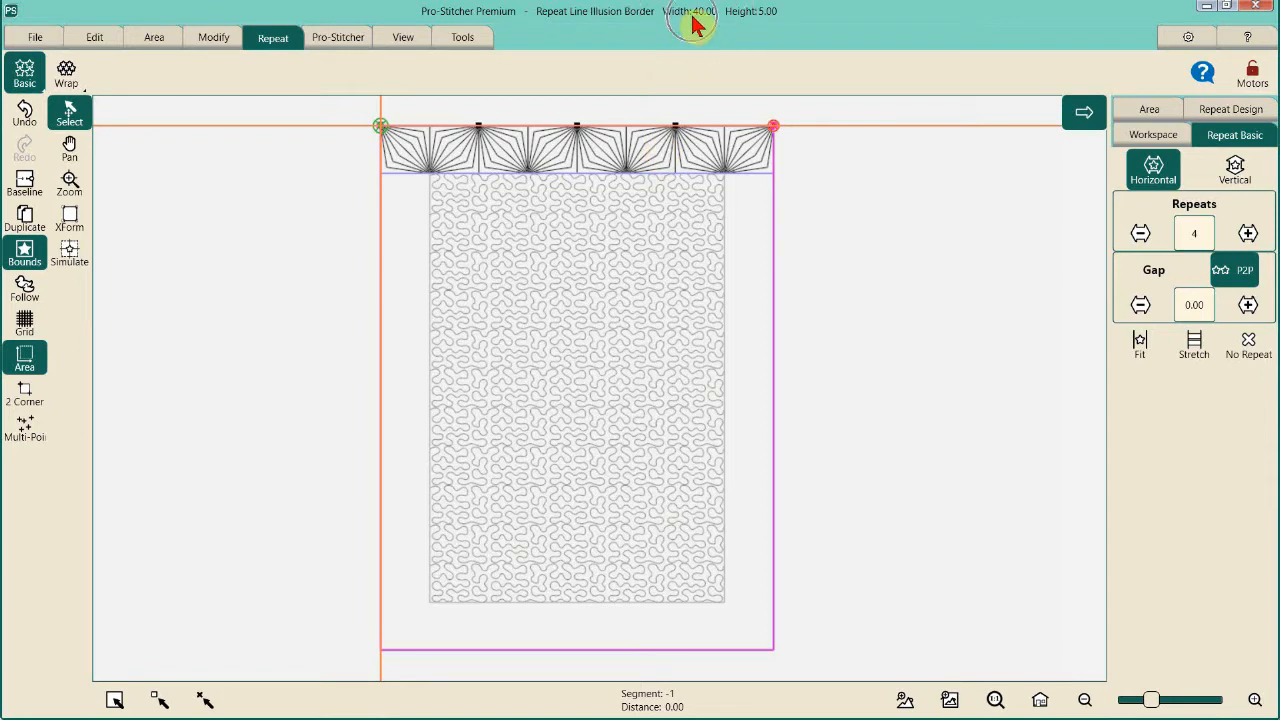
{"action": "left_click", "coordinate": [755, 170]}
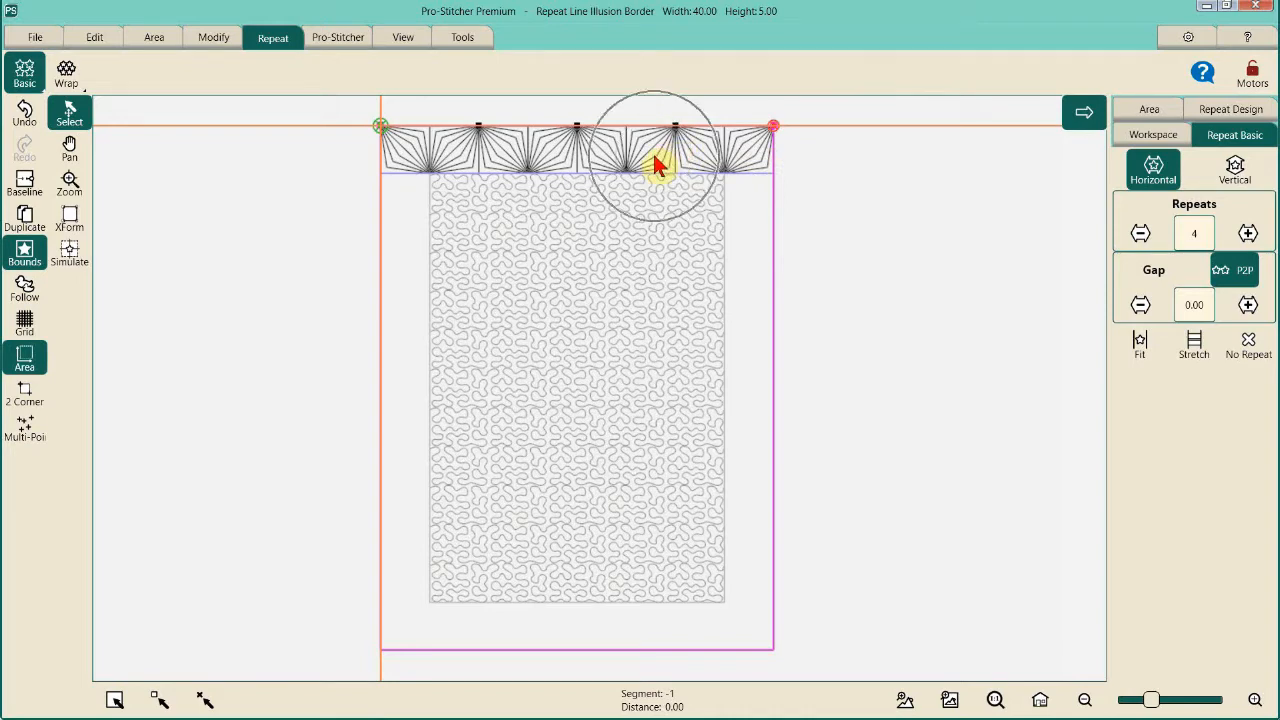
- Baseline the repeated Line Illusion Border and rename it "outer top"
{"action": "left_click", "coordinate": [25, 185]}
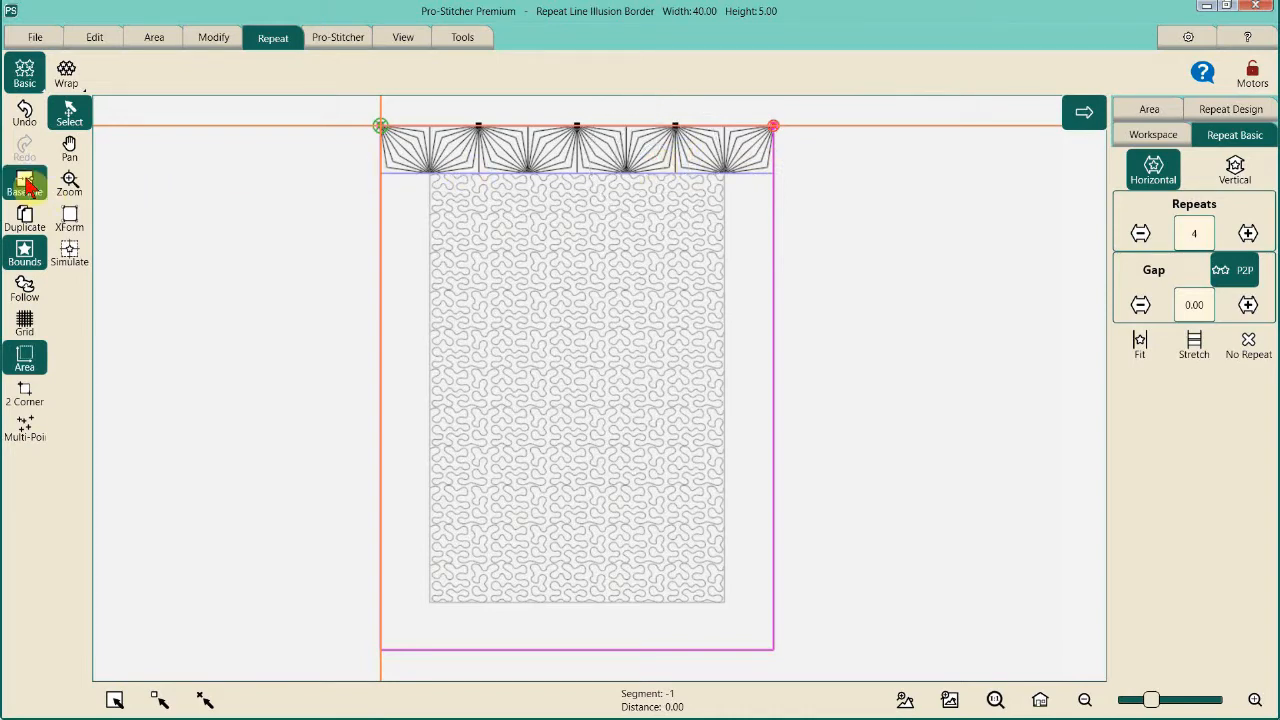
{"action": "left_click", "coordinate": [1170, 146]}
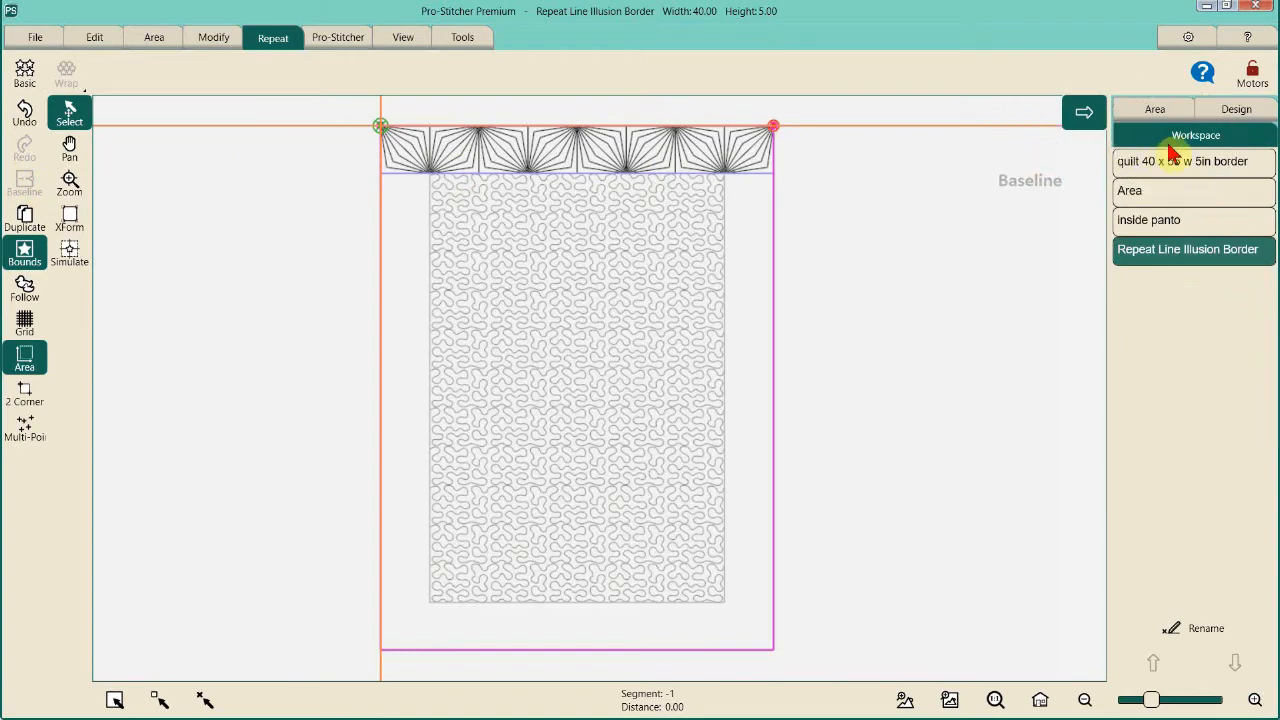
{"action": "left_click", "coordinate": [1187, 257]}
{"action": "left_click", "coordinate": [1192, 626]}
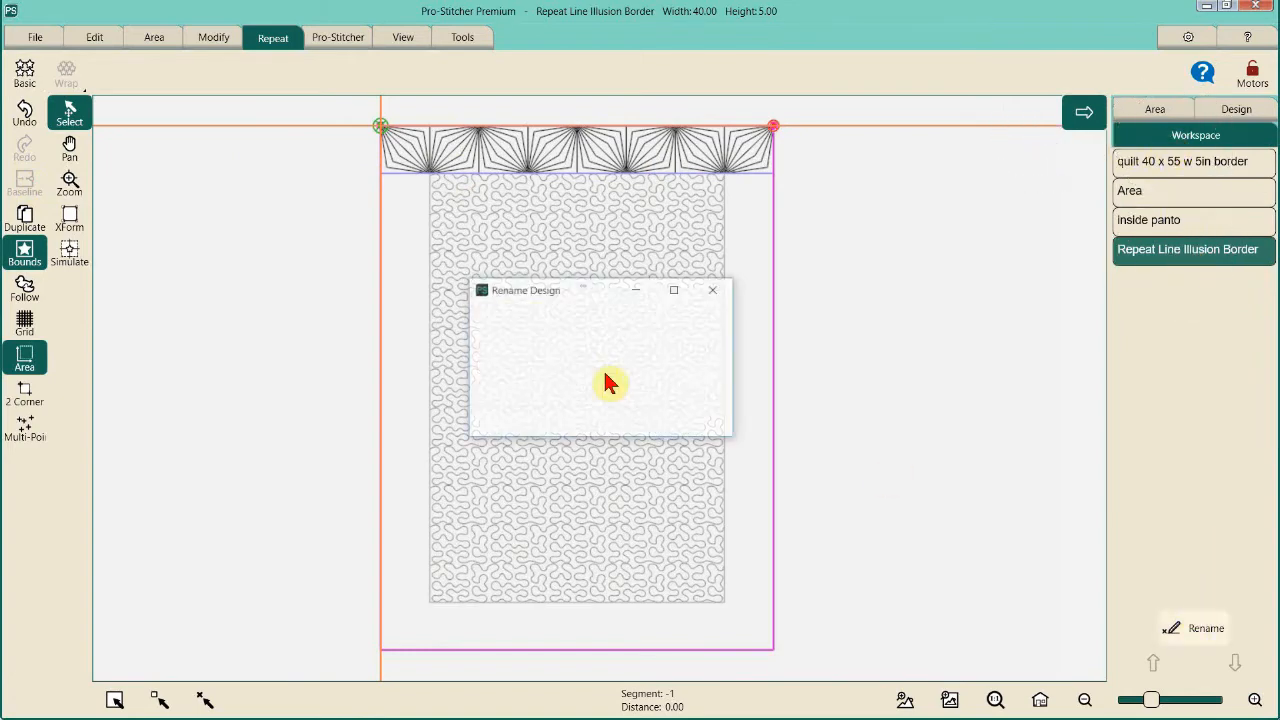
{"action": "left_click", "coordinate": [394, 484]}
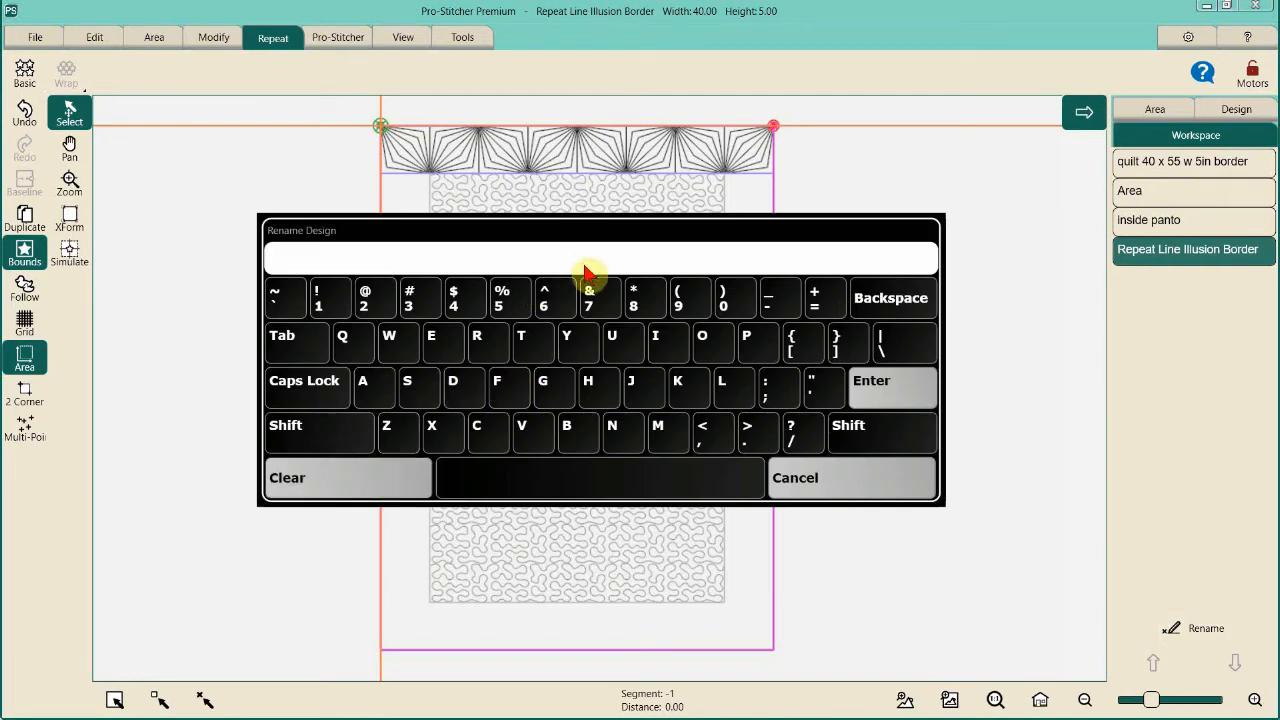
{"action": "type", "text": "outer t"}
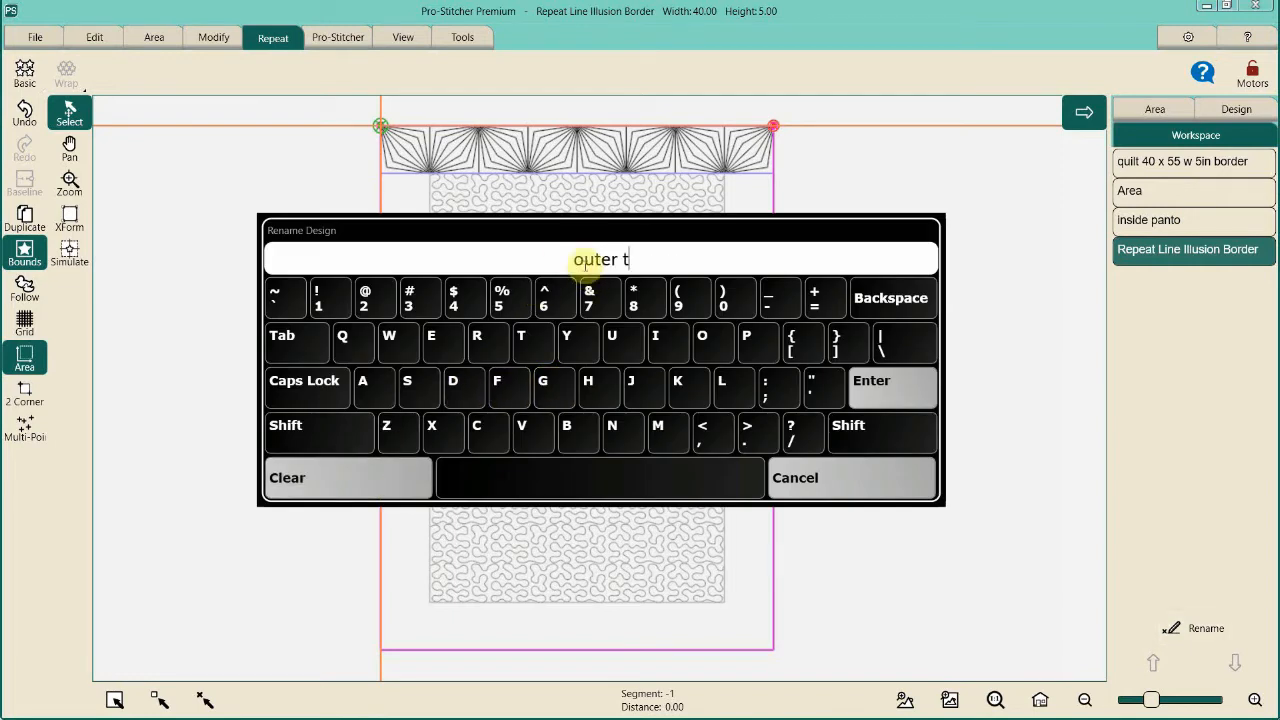
{"action": "type", "text": "op"}
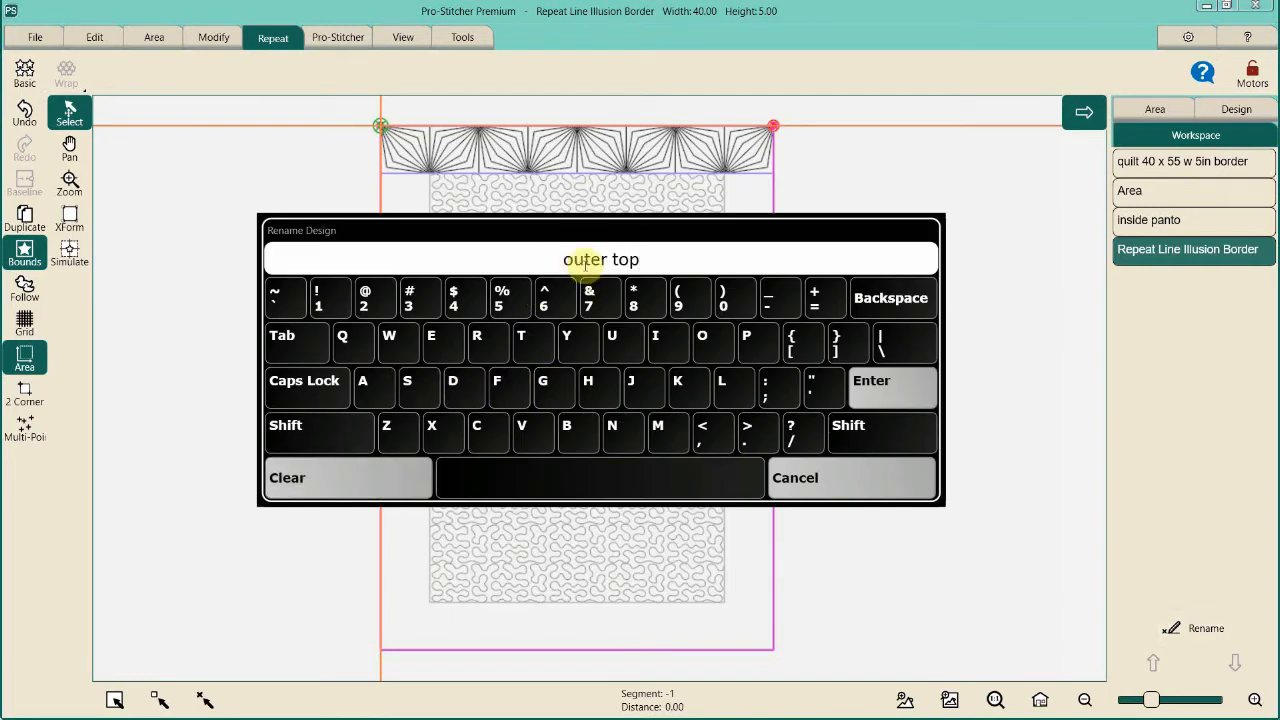
{"action": "left_click", "coordinate": [920, 400]}
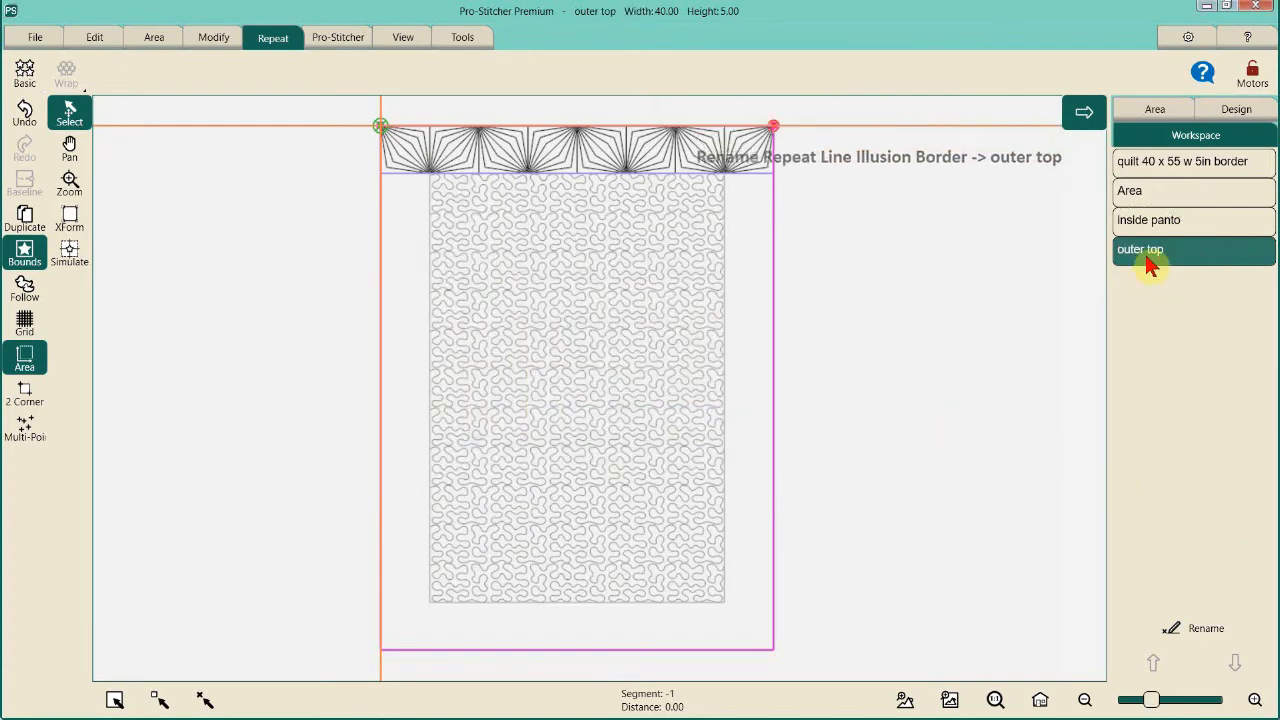
- Save the "outer top" design as an HQF file in the folder "D:\01 Sim 2 Revisit in PSP\"
{"action": "left_click", "coordinate": [24, 42]}
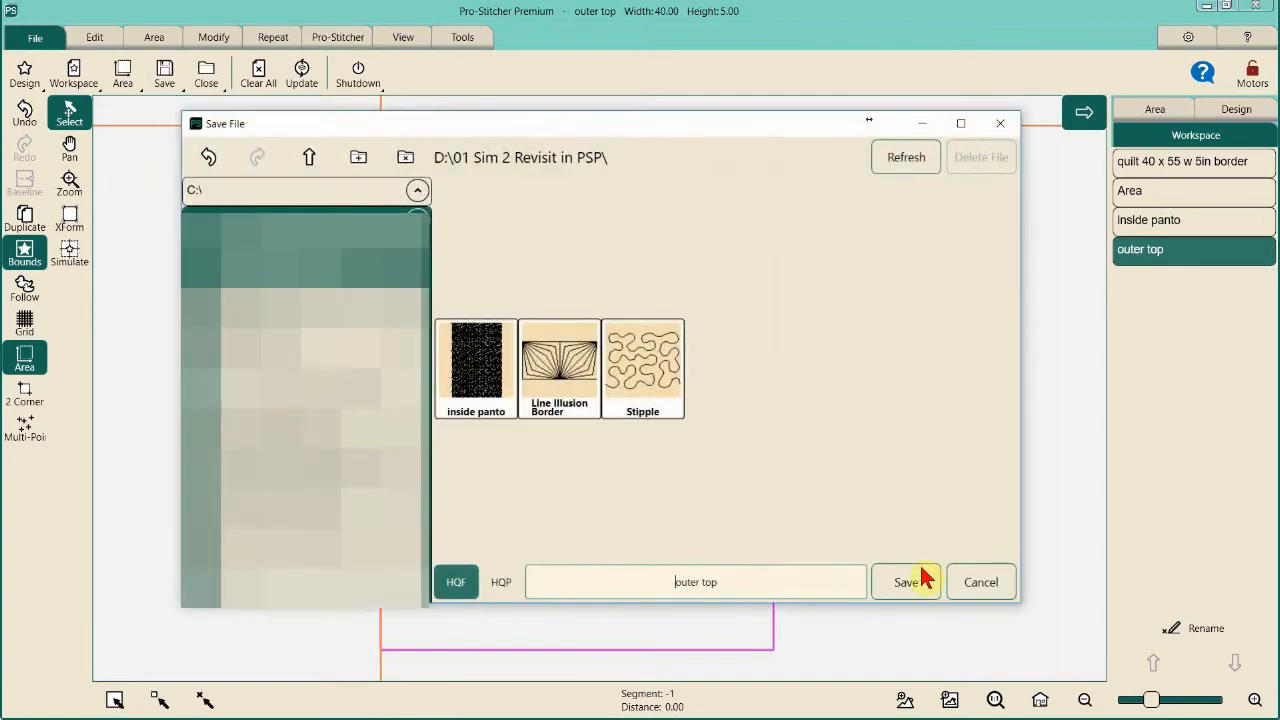
{"action": "left_click", "coordinate": [920, 578]}
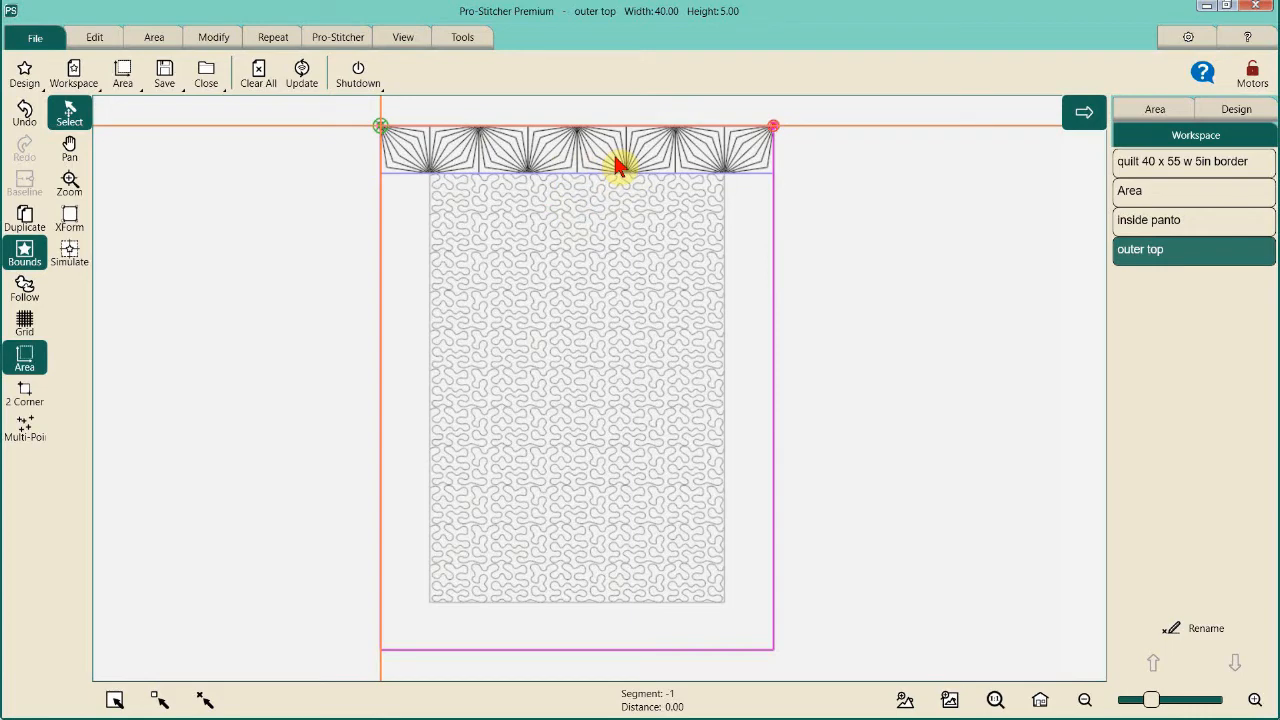
{"action": "left_click", "coordinate": [560, 149]}
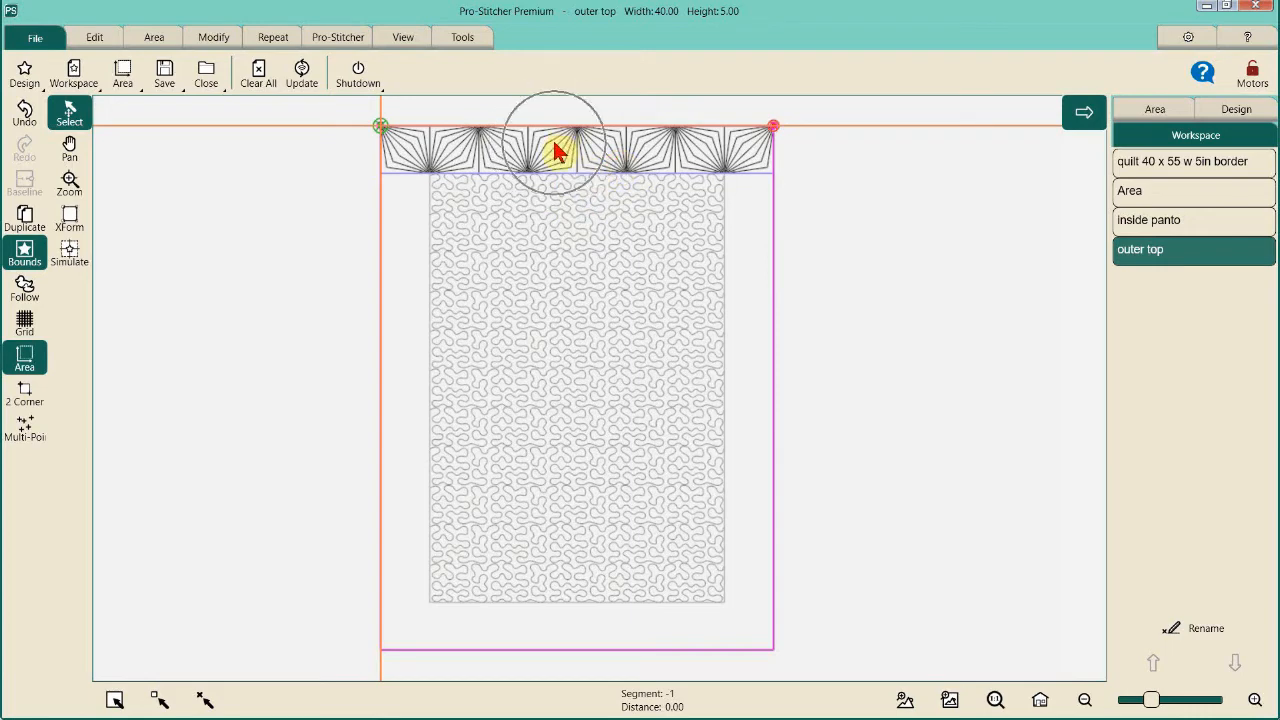
{"action": "left_click", "coordinate": [616, 627]}
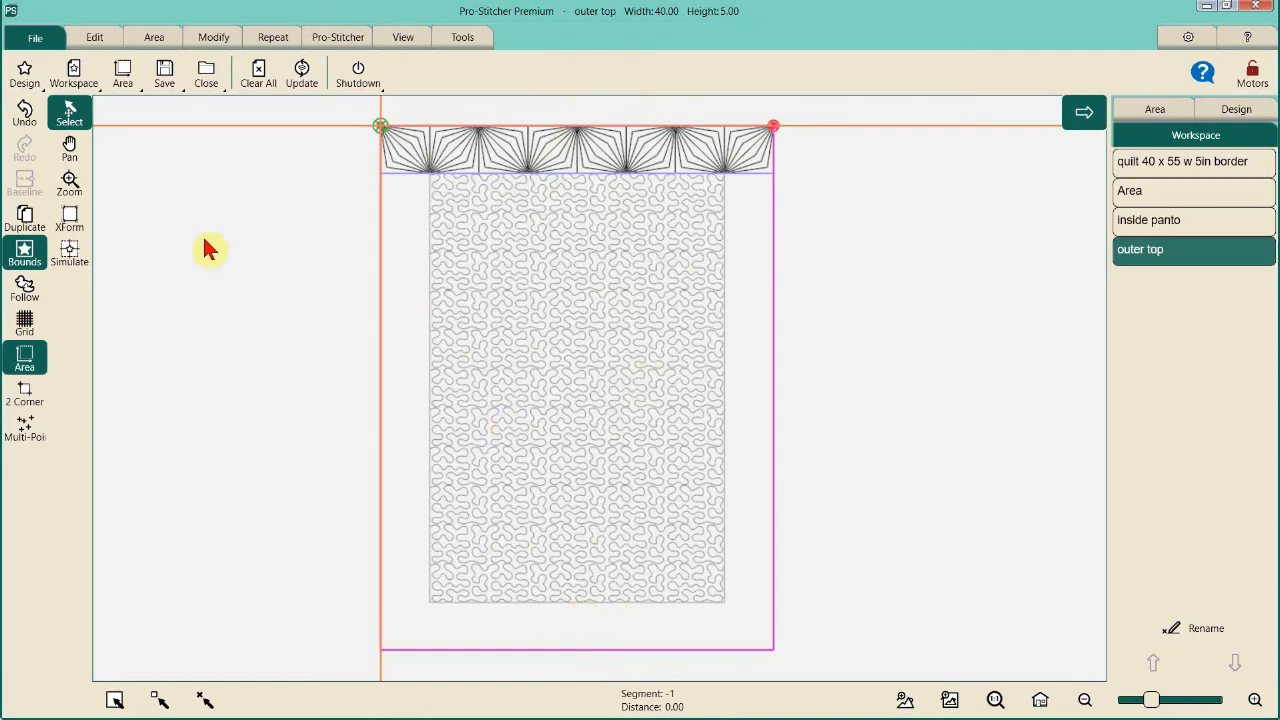
- Duplicate the "outer top" border and align the copy to the horizontal center and bottom of the quilt area
{"action": "left_click", "coordinate": [27, 226]}
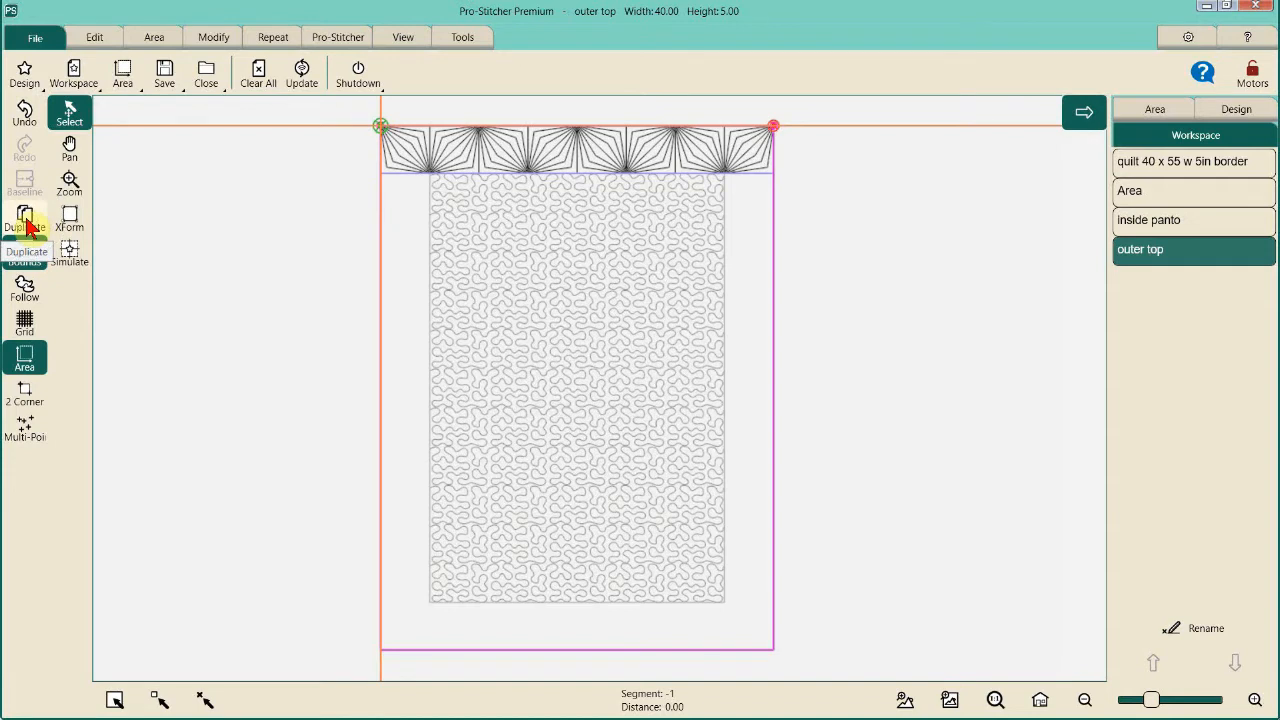
{"action": "left_click", "coordinate": [30, 228]}
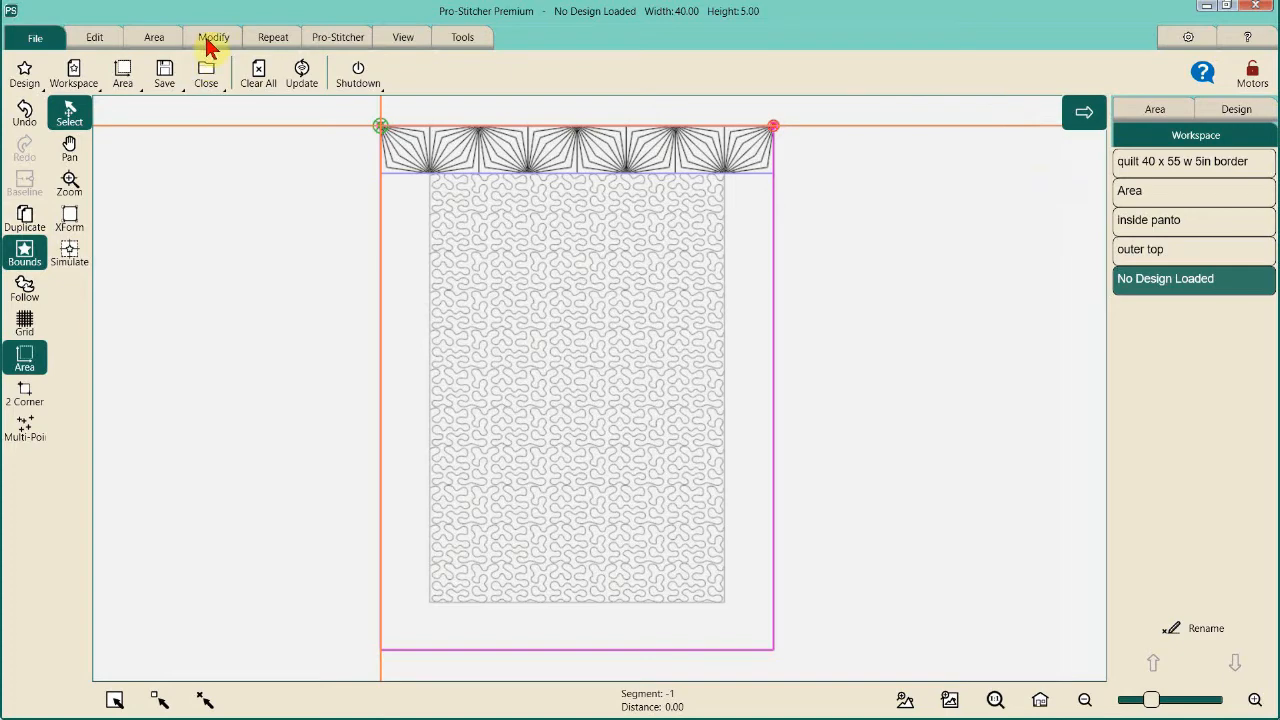
{"action": "left_click", "coordinate": [209, 39]}
{"action": "left_click", "coordinate": [257, 76]}
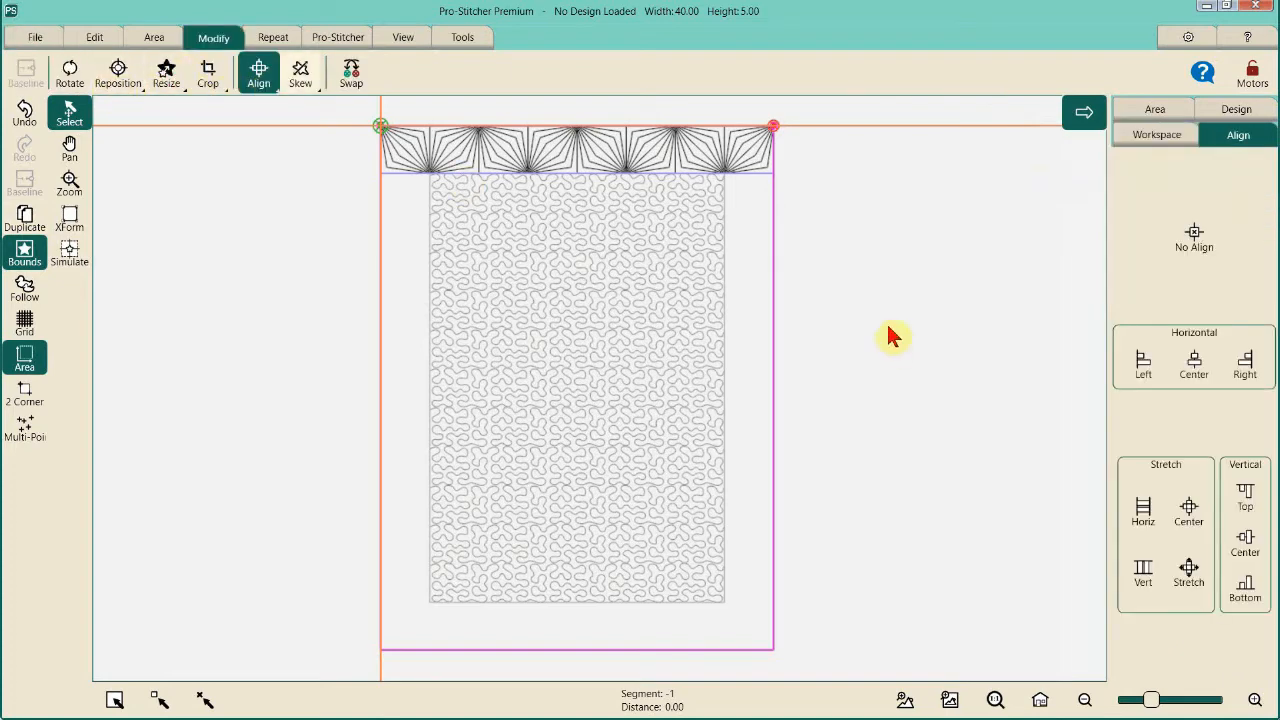
{"action": "left_click", "coordinate": [1195, 366]}
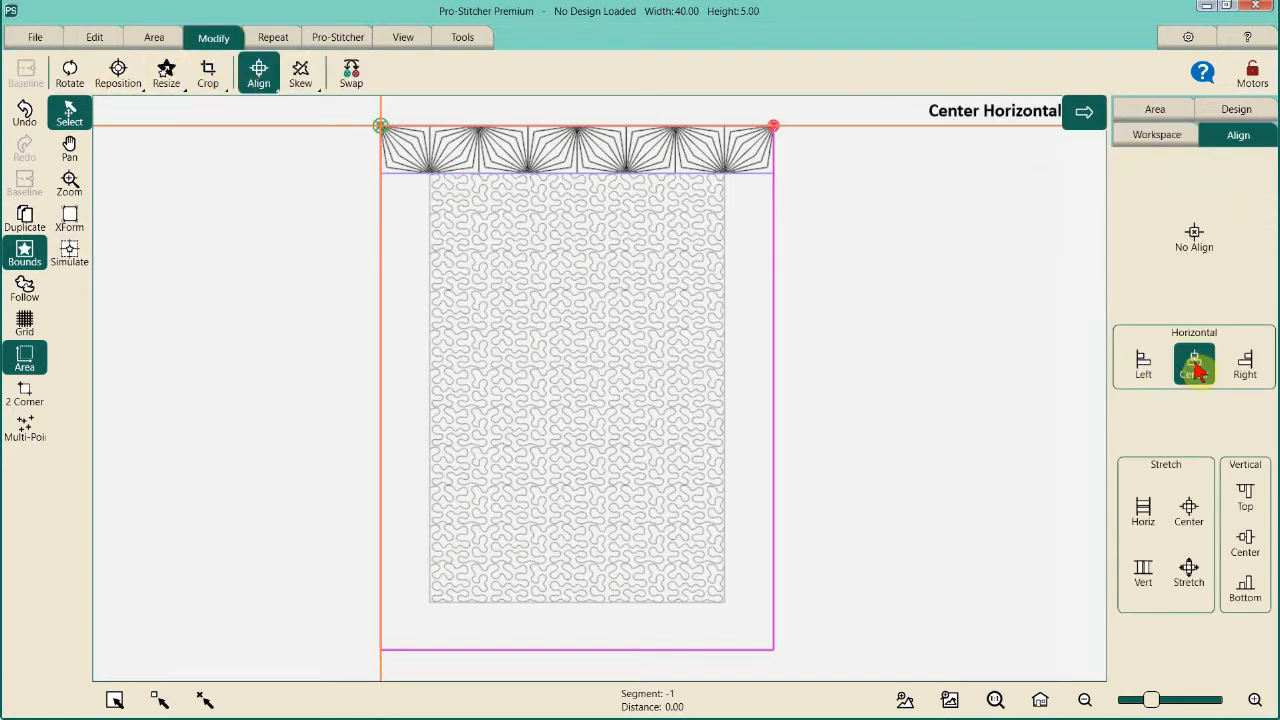
{"action": "left_click", "coordinate": [1245, 588]}
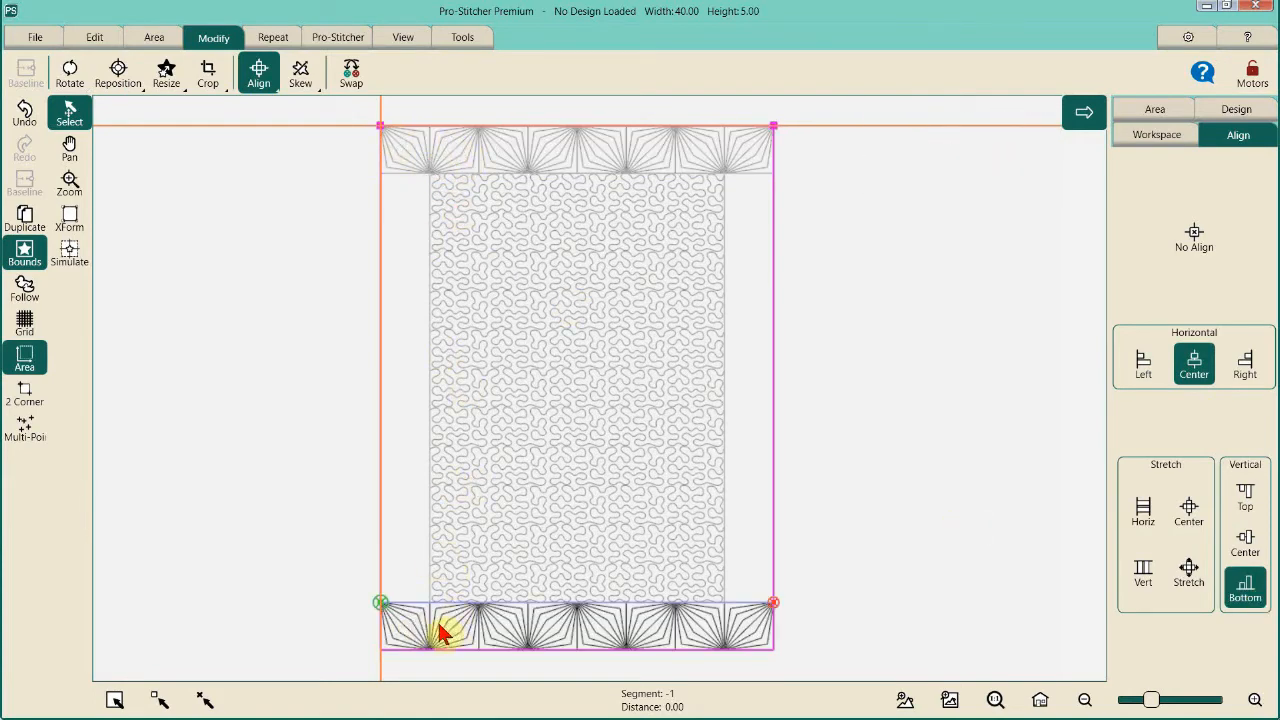
- Flip the bottom border copy so it mirrors the top border, and baseline it
{"action": "left_click", "coordinate": [69, 70]}
{"action": "left_click", "coordinate": [1236, 418]}
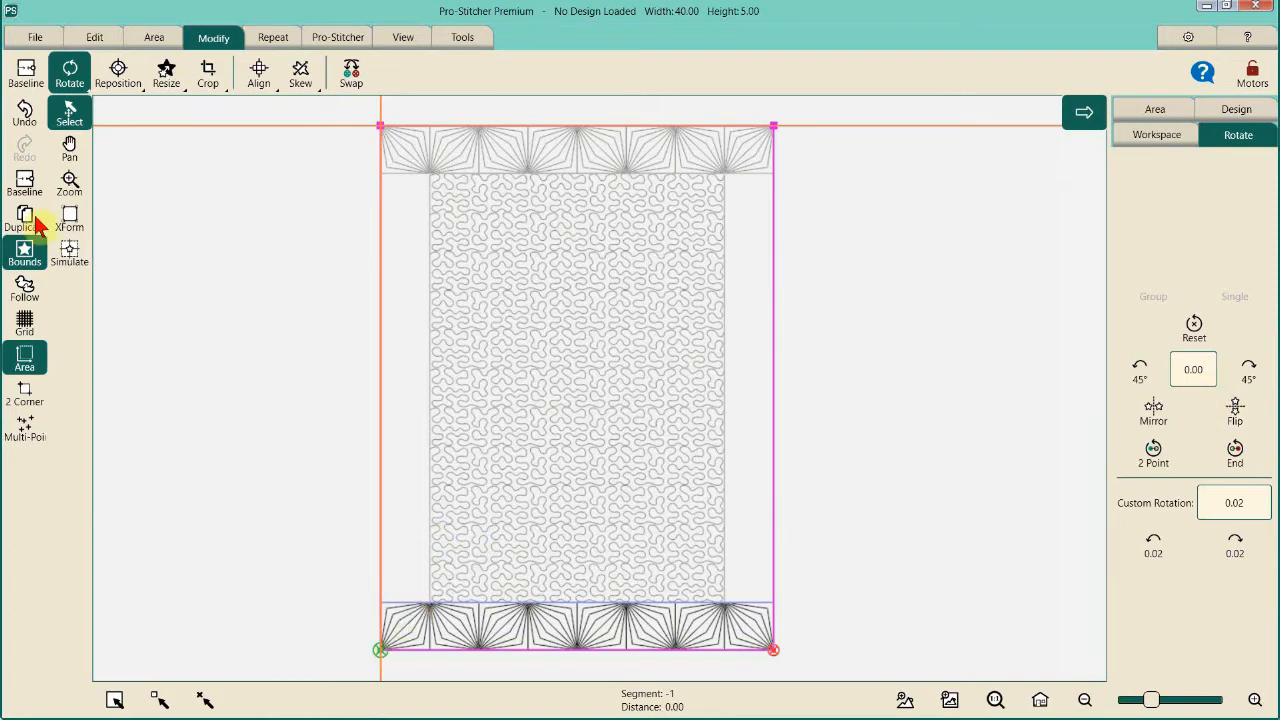
{"action": "left_click", "coordinate": [24, 182]}
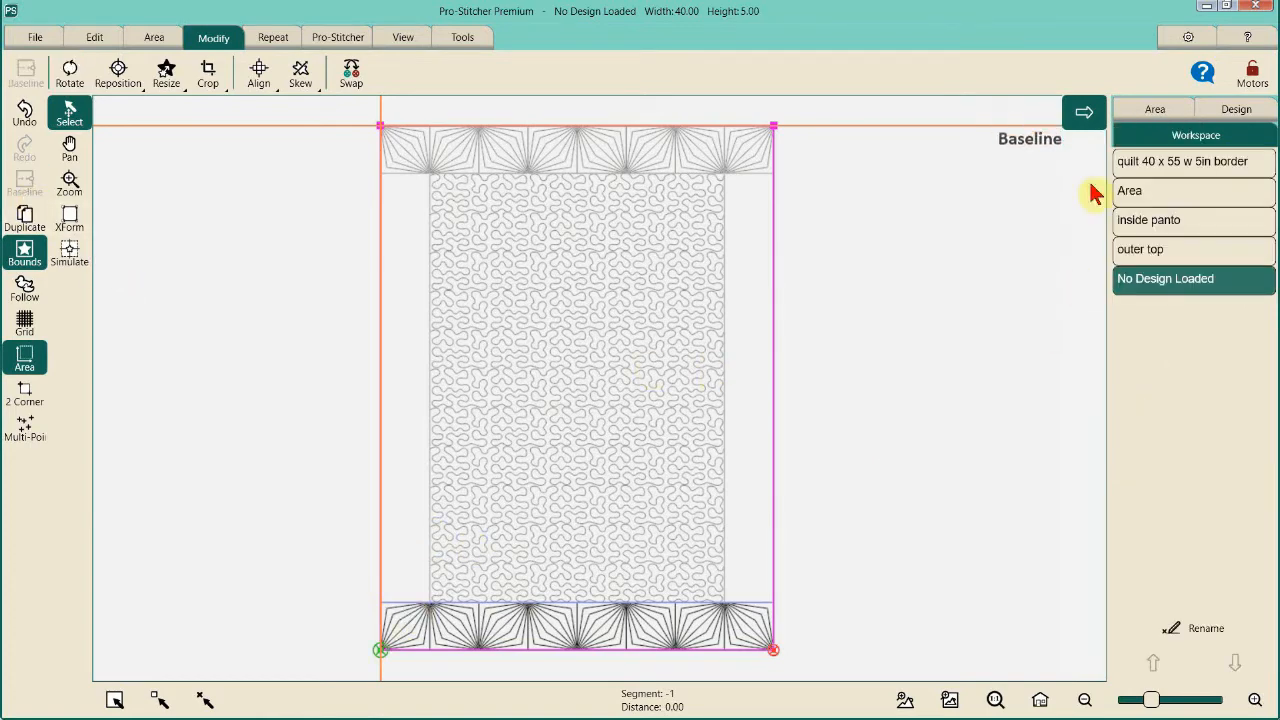
- Rename the duplicated bottom border design as "outer bottom"
{"action": "left_click", "coordinate": [1195, 138]}
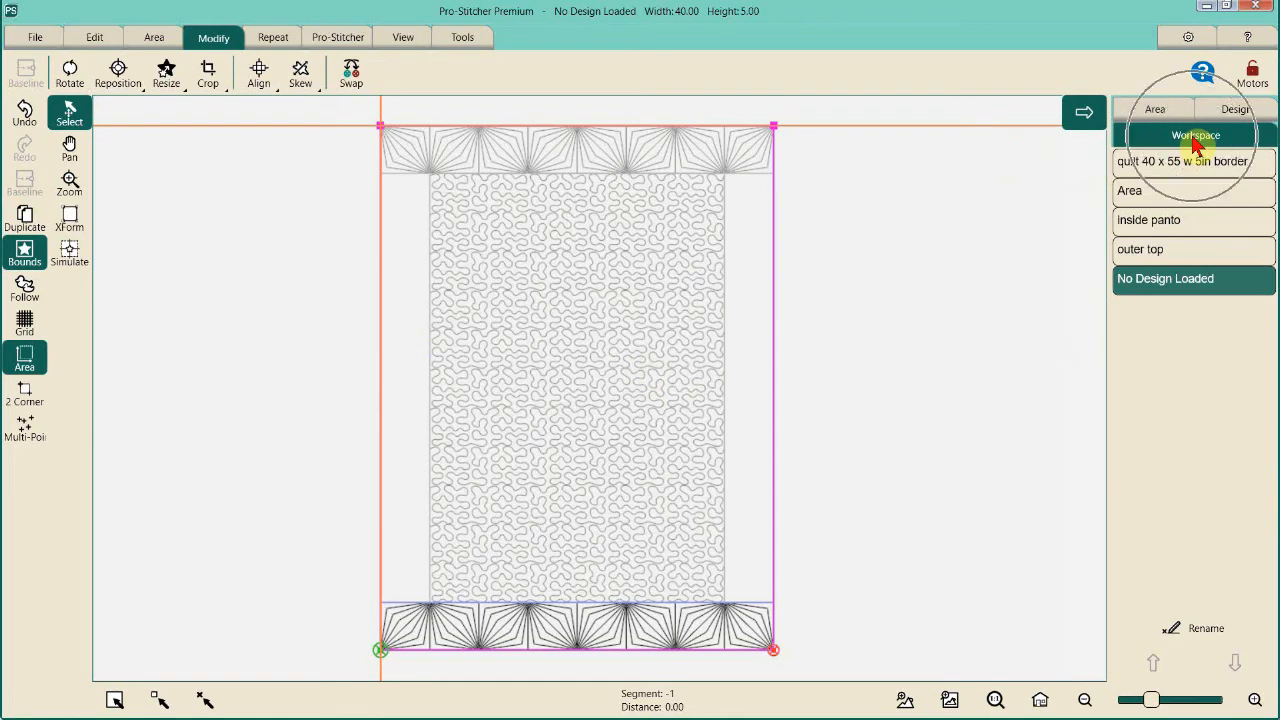
{"action": "left_click", "coordinate": [1193, 288]}
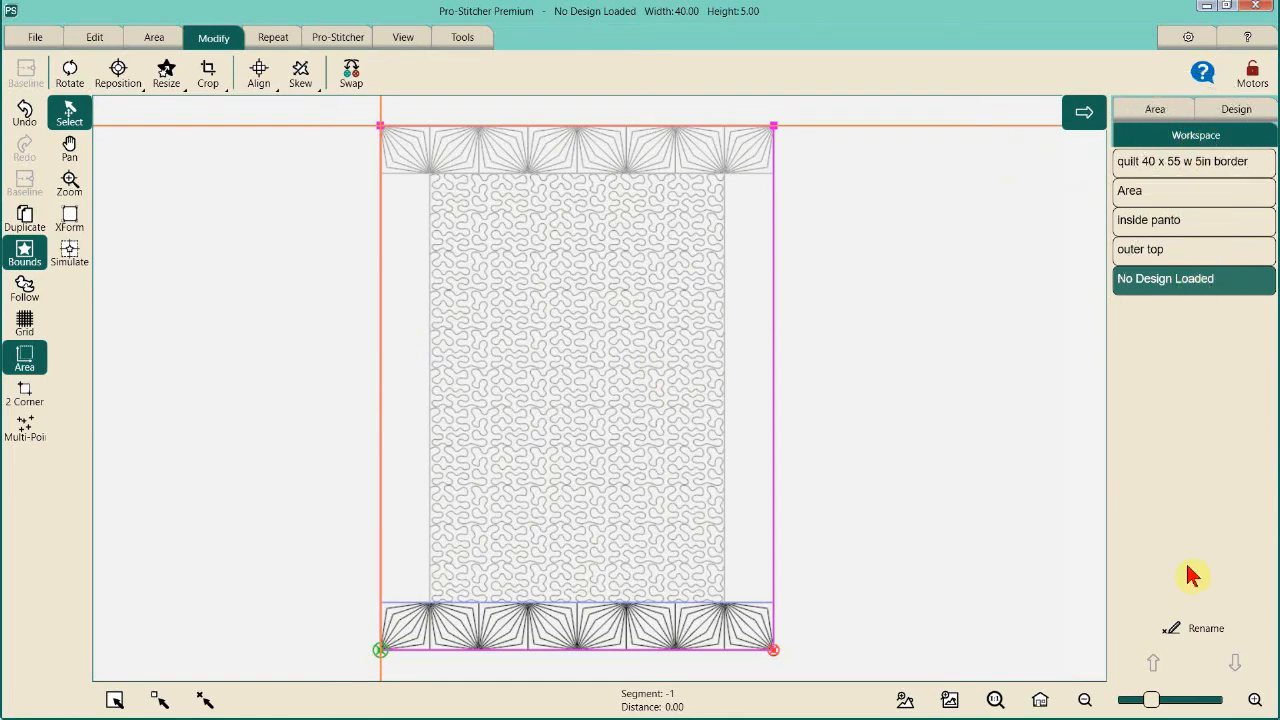
{"action": "left_click", "coordinate": [1198, 628]}
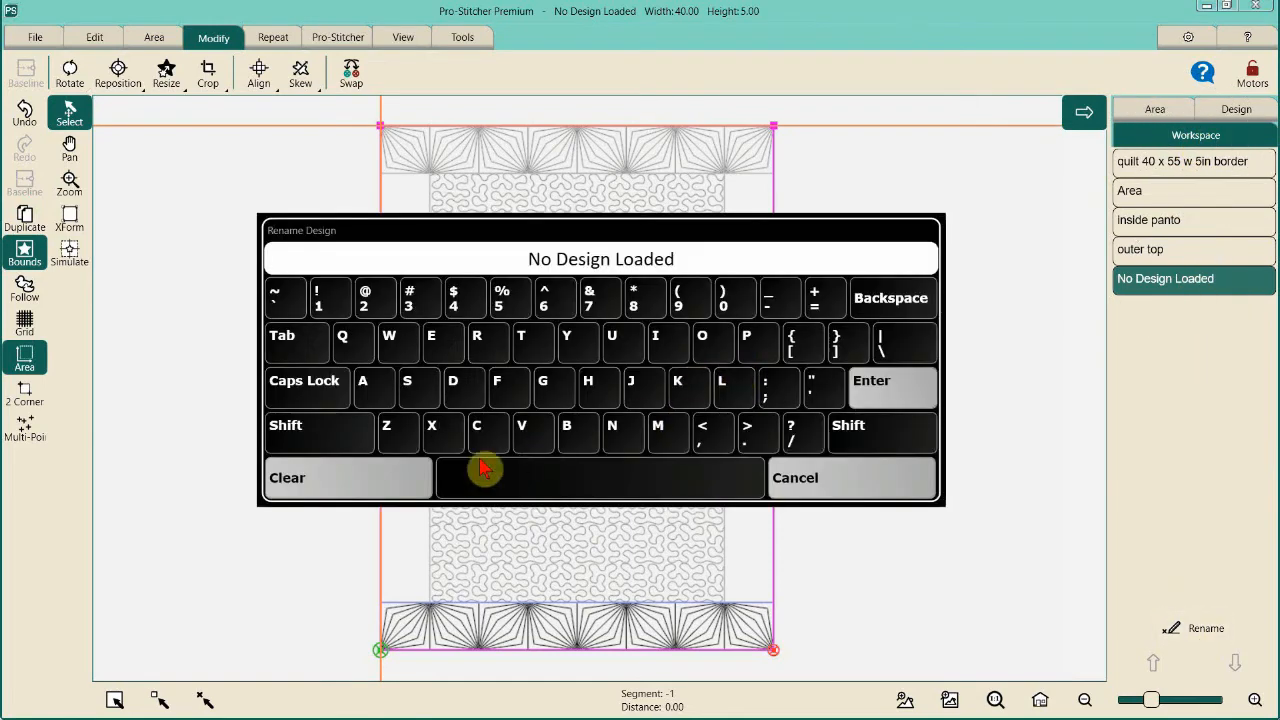
{"action": "left_click", "coordinate": [410, 477]}
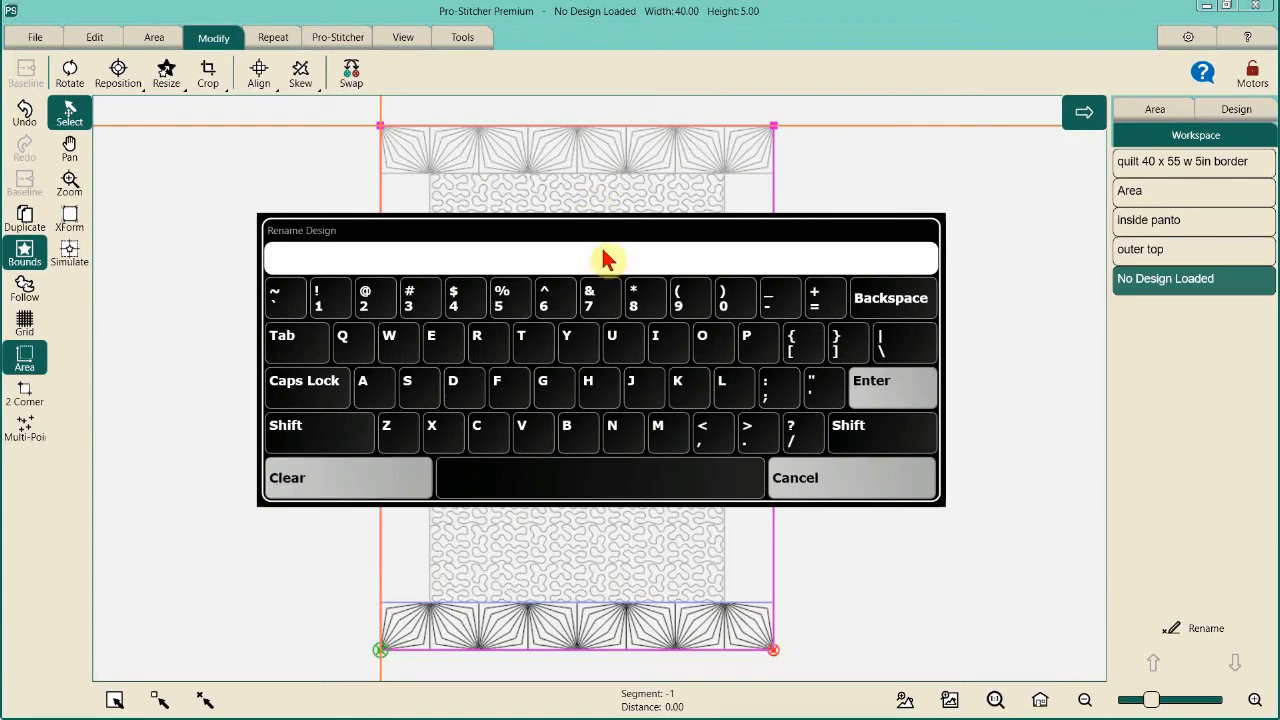
{"action": "left_click", "coordinate": [604, 258]}
{"action": "type", "text": "outer bottom"}
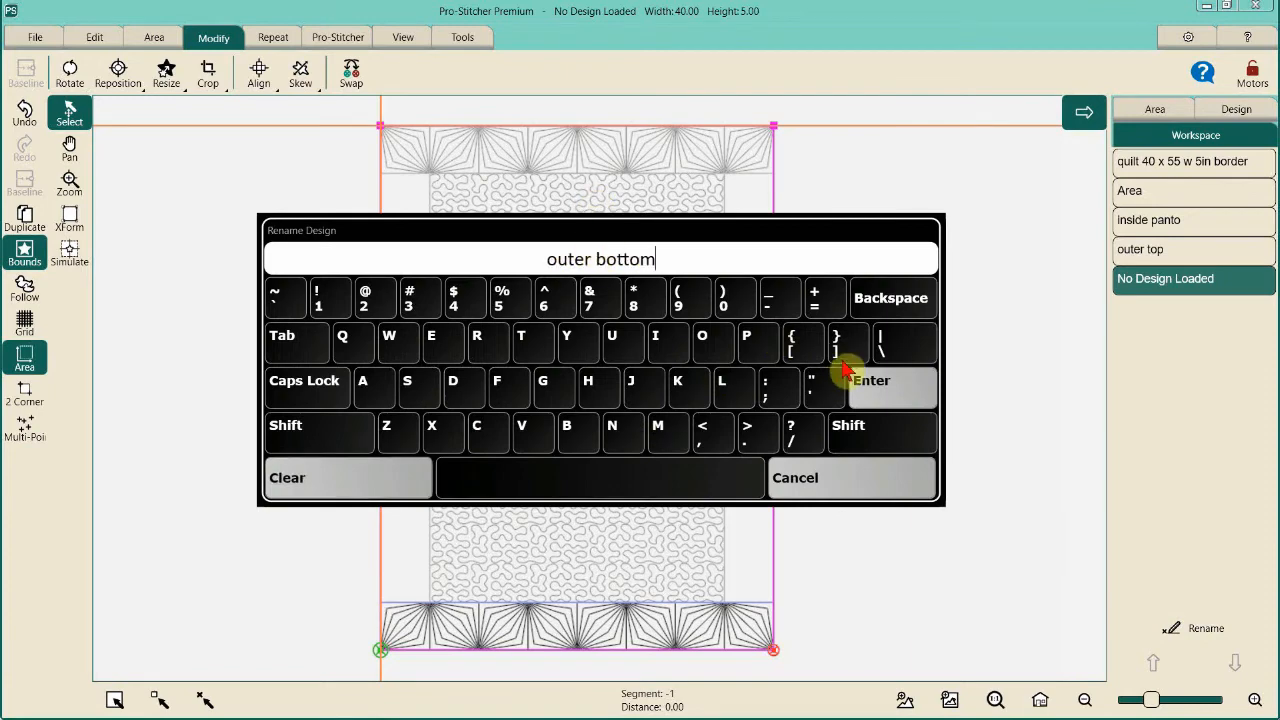
{"action": "left_click", "coordinate": [890, 385]}
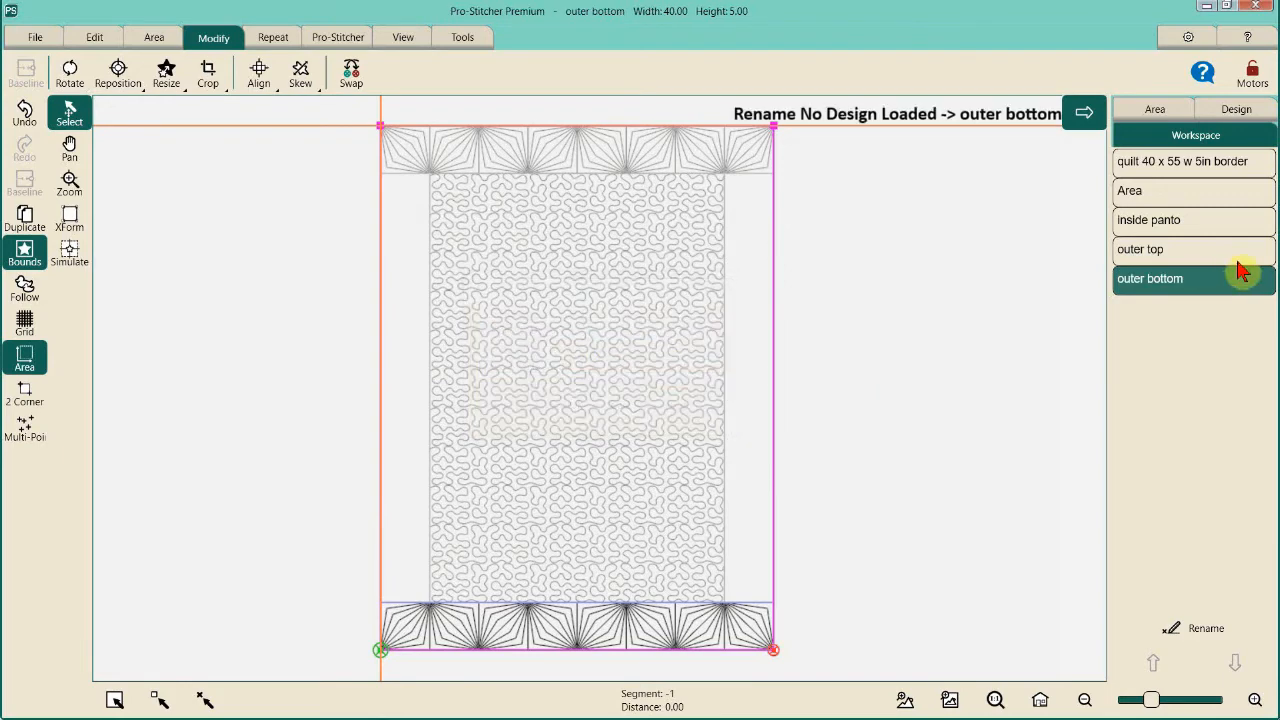
- Save the "outer bottom" design in the folder "D:\01 Sim 2 Revisit in PSP\" and deselect it
{"action": "left_click", "coordinate": [37, 42]}
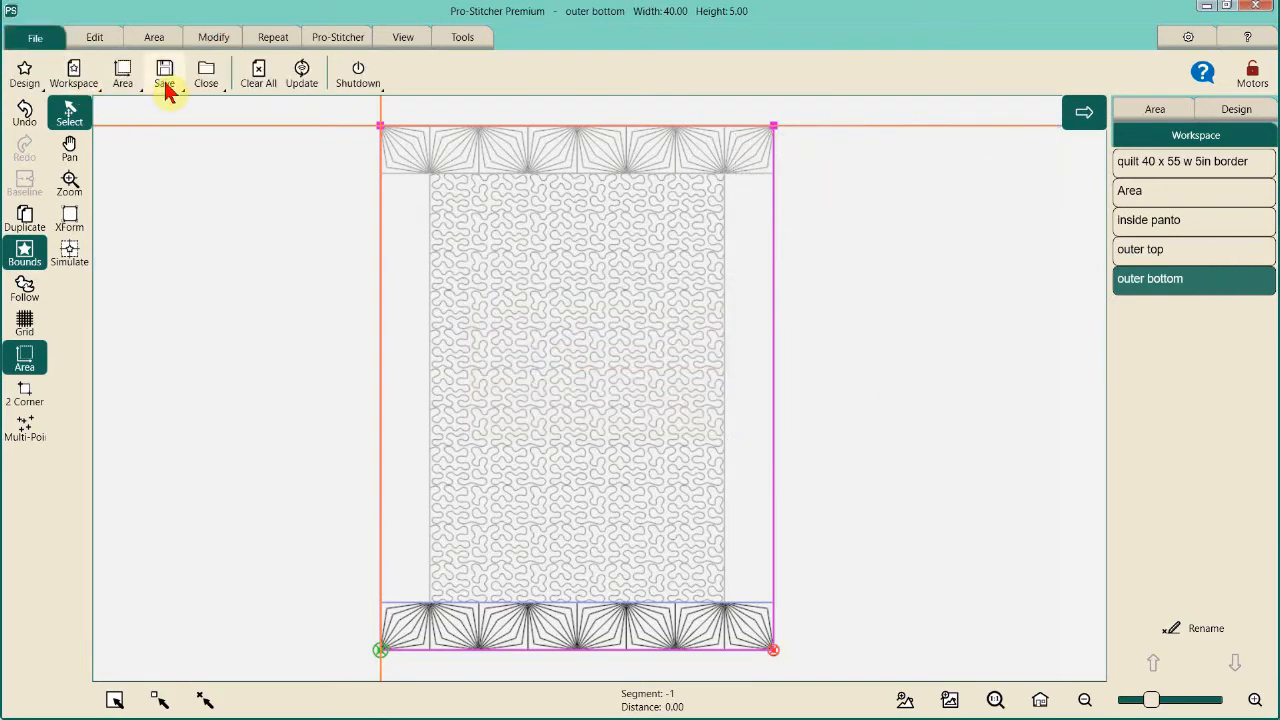
{"action": "left_click", "coordinate": [165, 82]}
{"action": "left_click", "coordinate": [194, 125]}
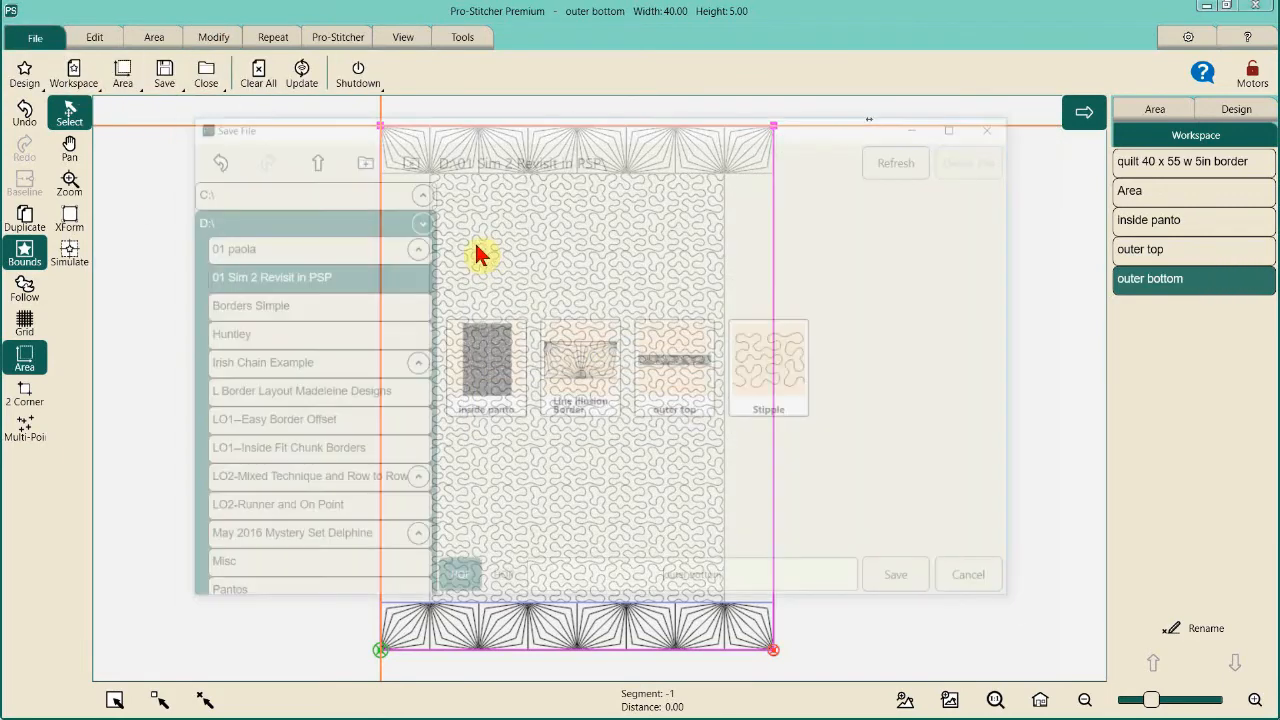
{"action": "left_click", "coordinate": [903, 583]}
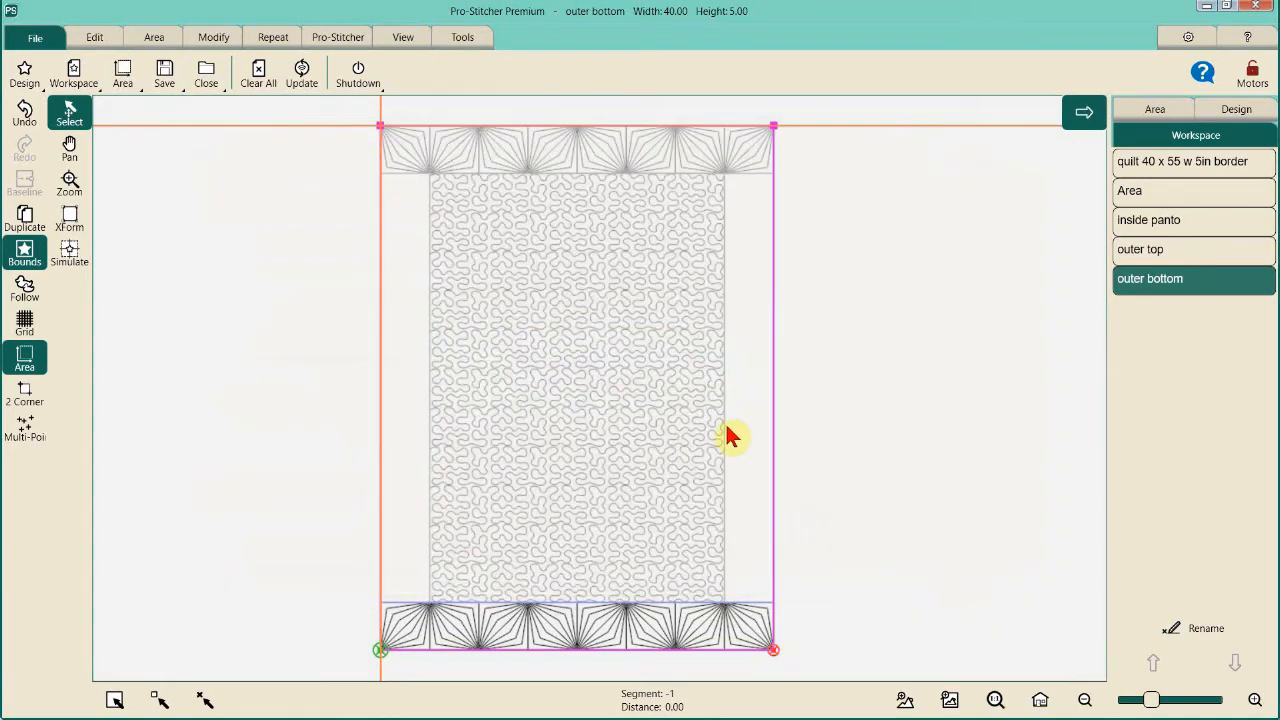
{"action": "left_click", "coordinate": [866, 402]}
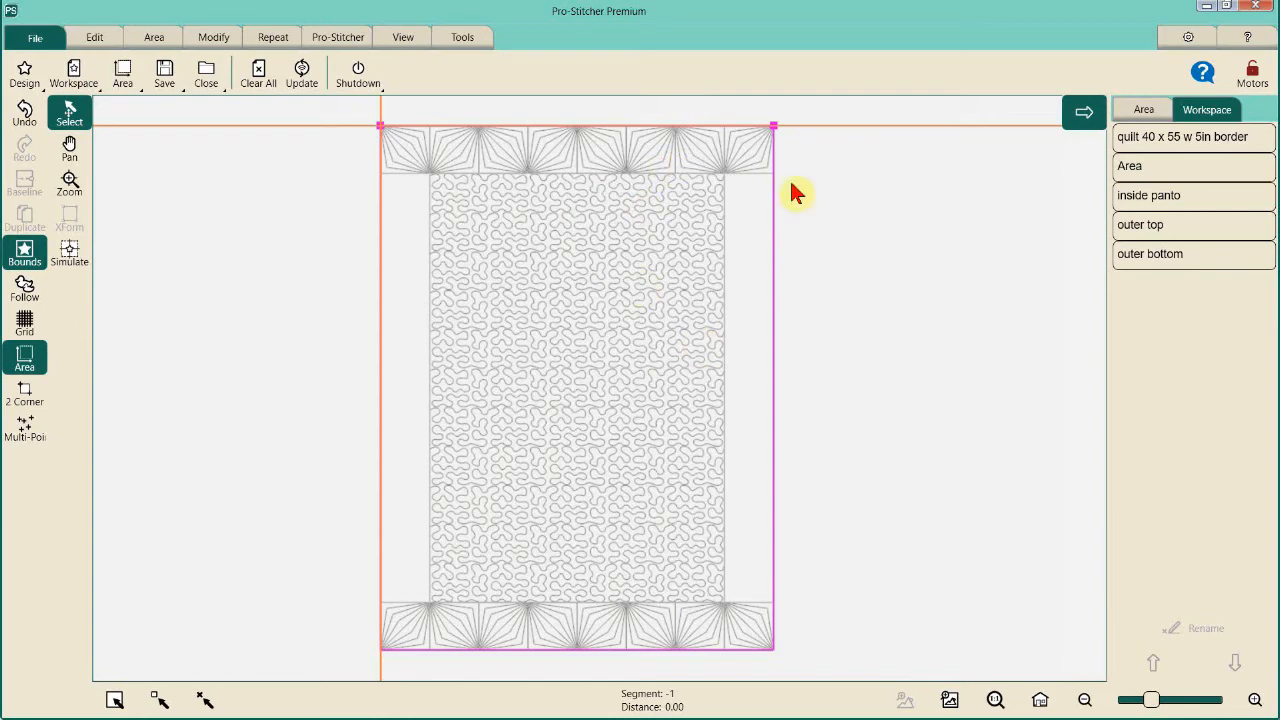
{"action": "left_click", "coordinate": [755, 293]}
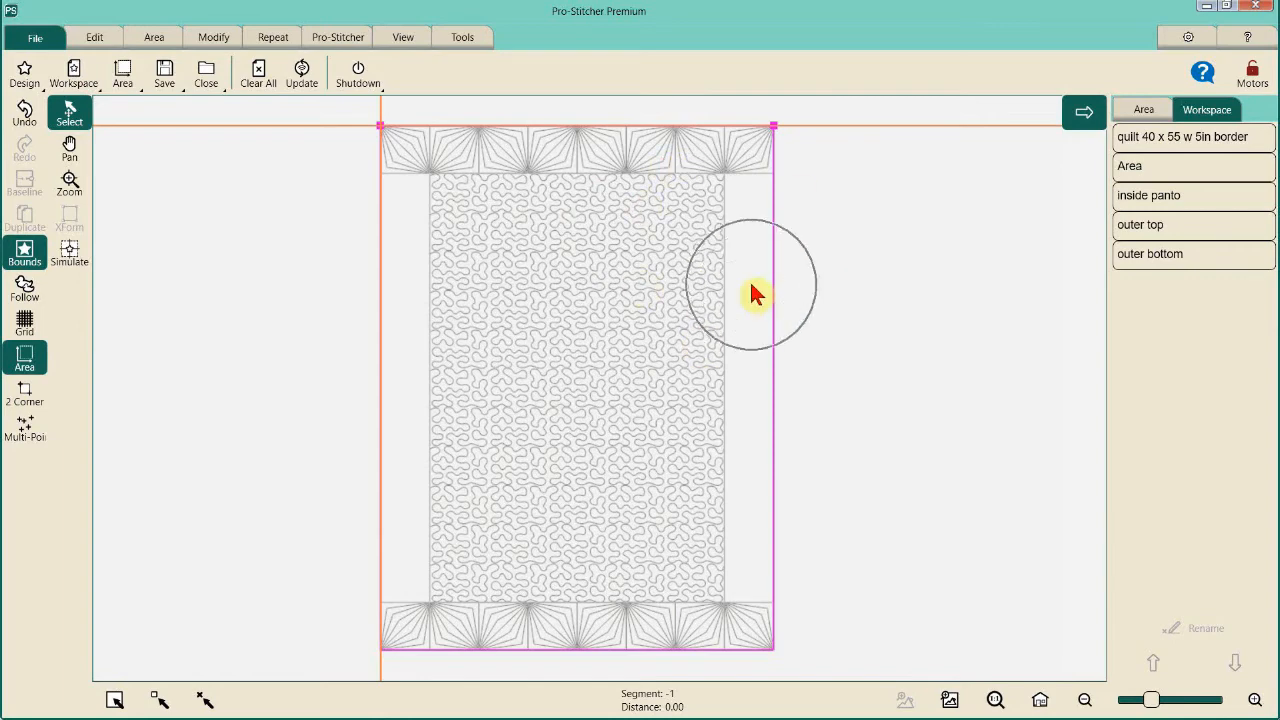
{"action": "left_click", "coordinate": [755, 293]}
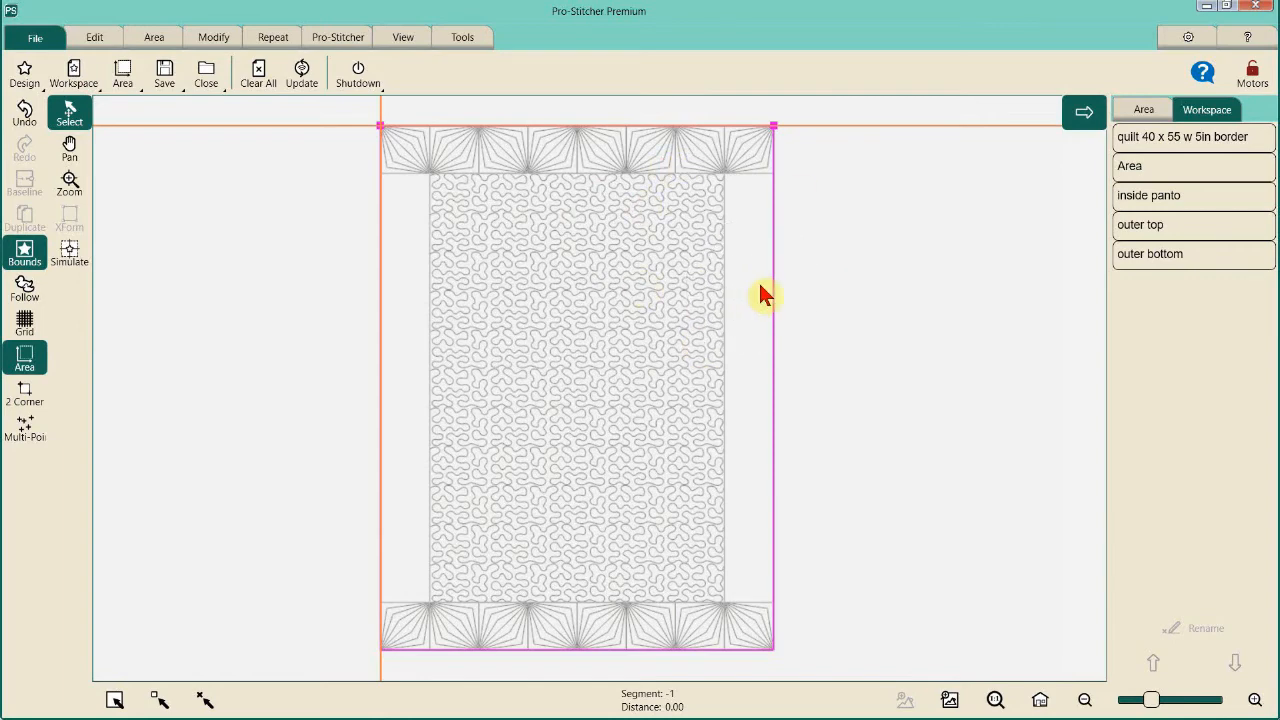
{"action": "left_click", "coordinate": [725, 160]}
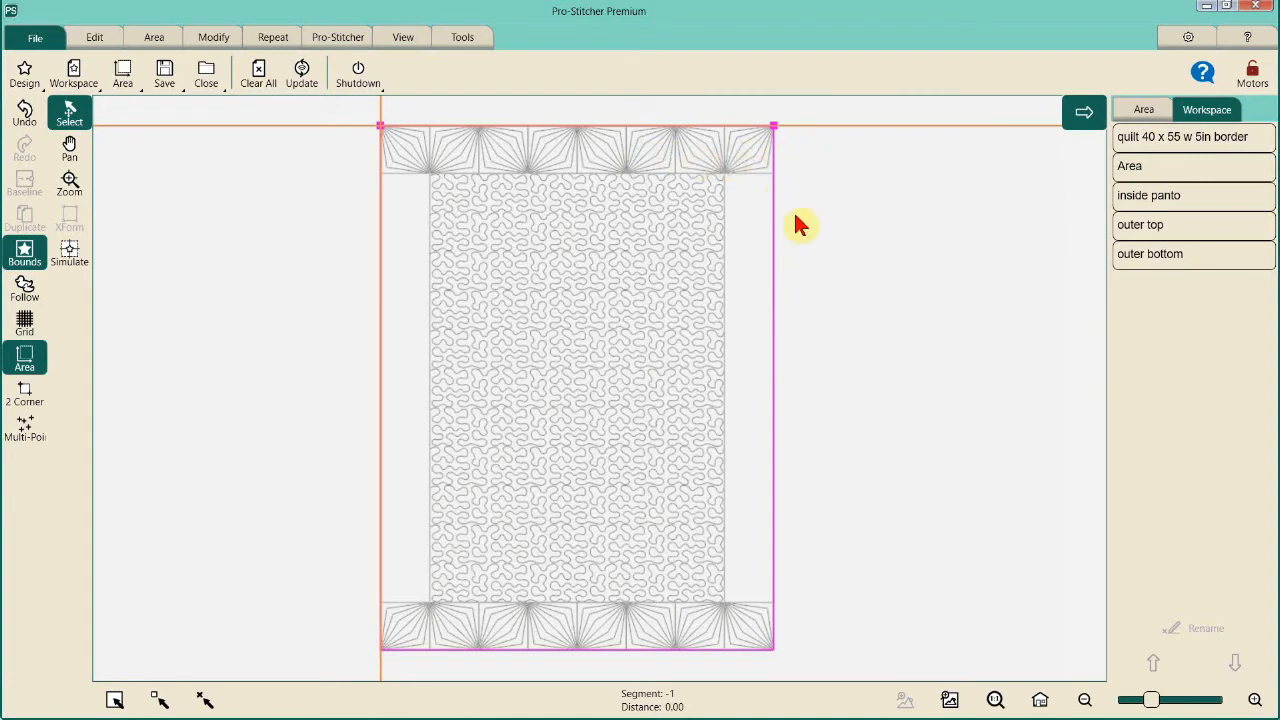
{"action": "left_click", "coordinate": [825, 284]}
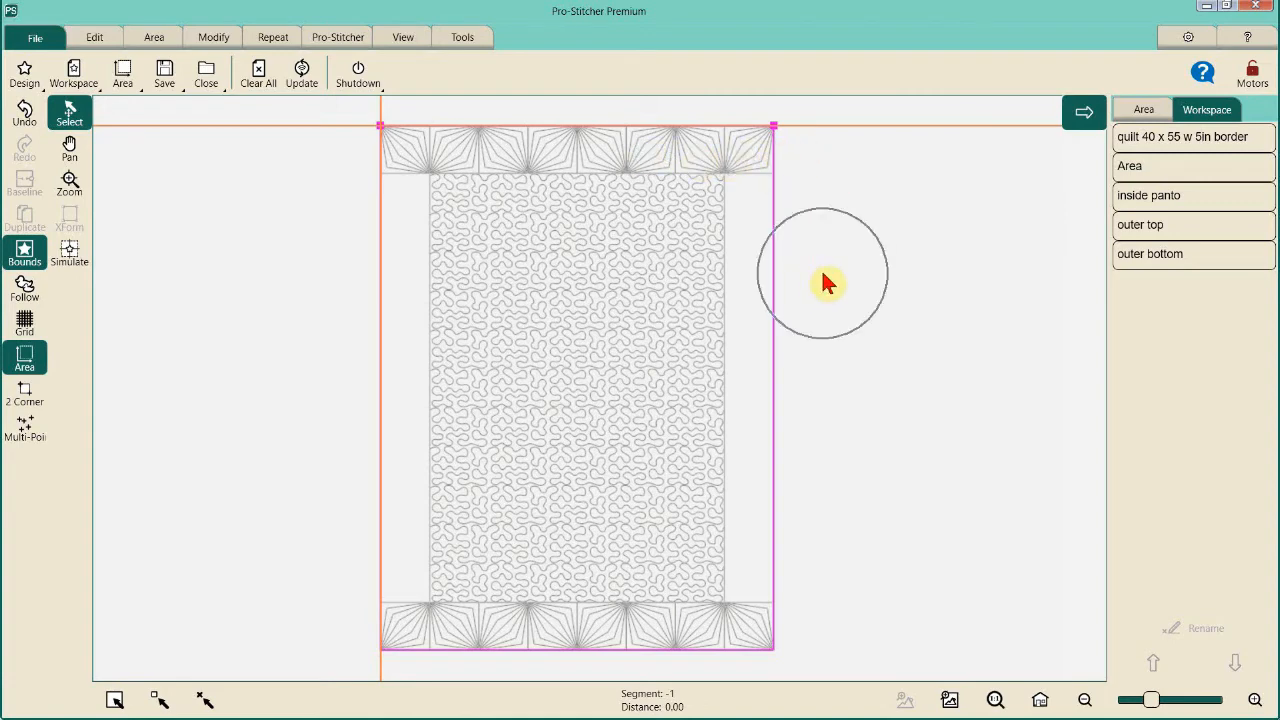
{"action": "left_click", "coordinate": [757, 320]}
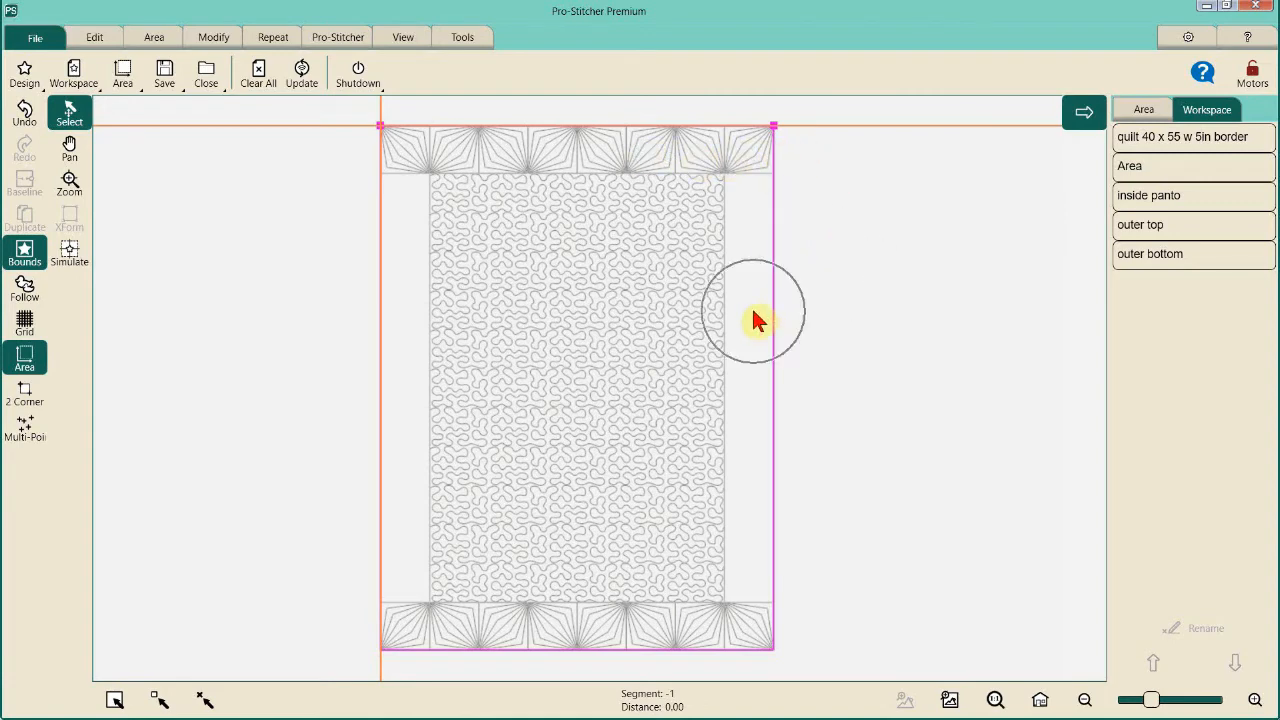
{"action": "left_click", "coordinate": [1141, 276]}
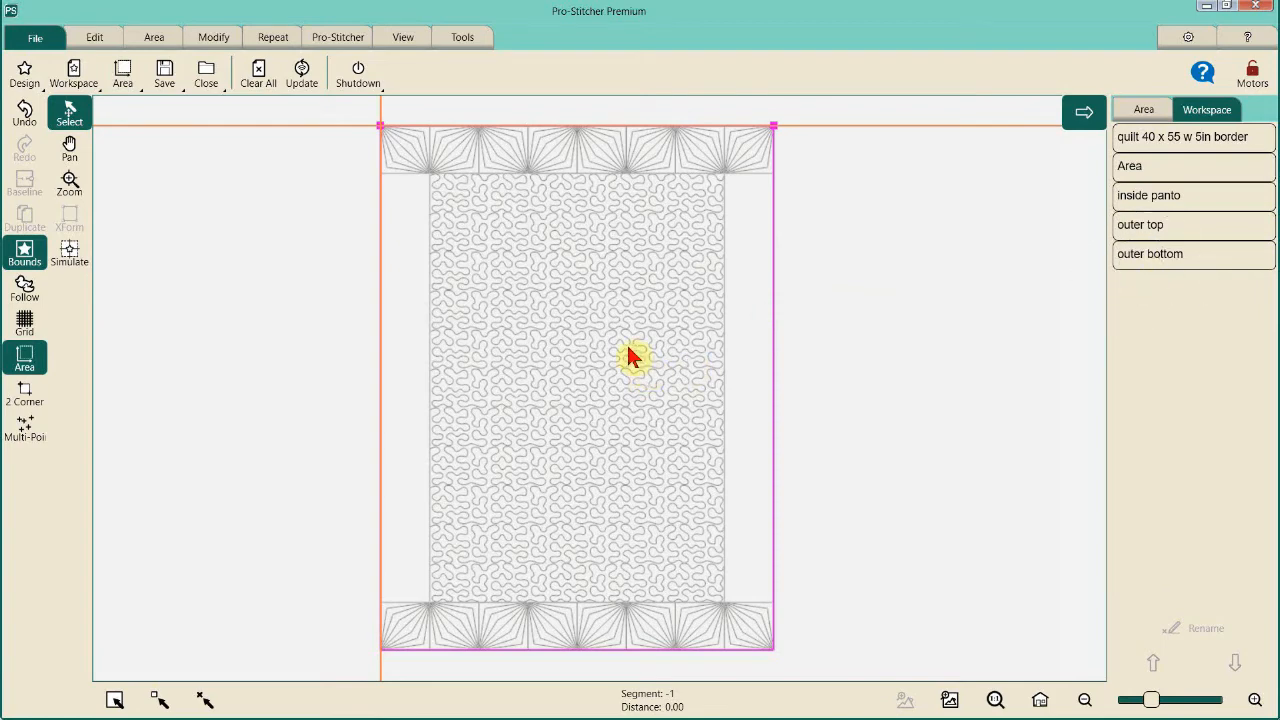
{"action": "left_click", "coordinate": [866, 298]}
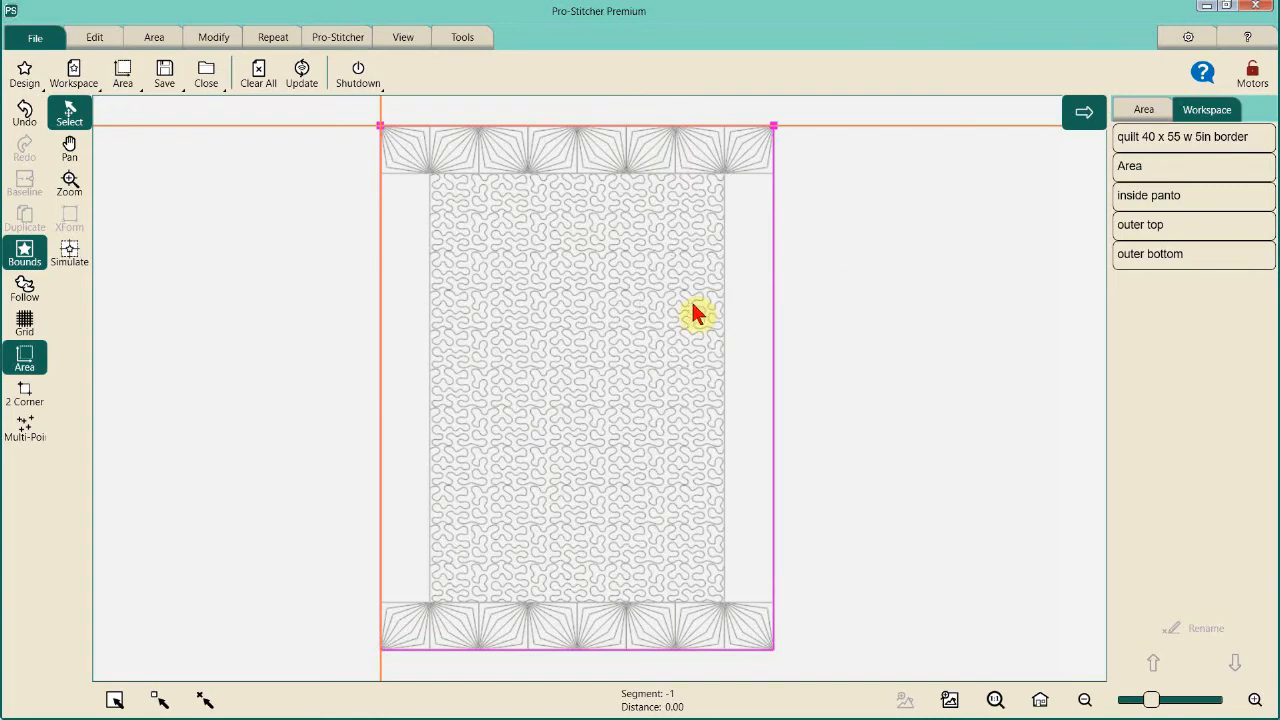
{"action": "left_click", "coordinate": [605, 277]}
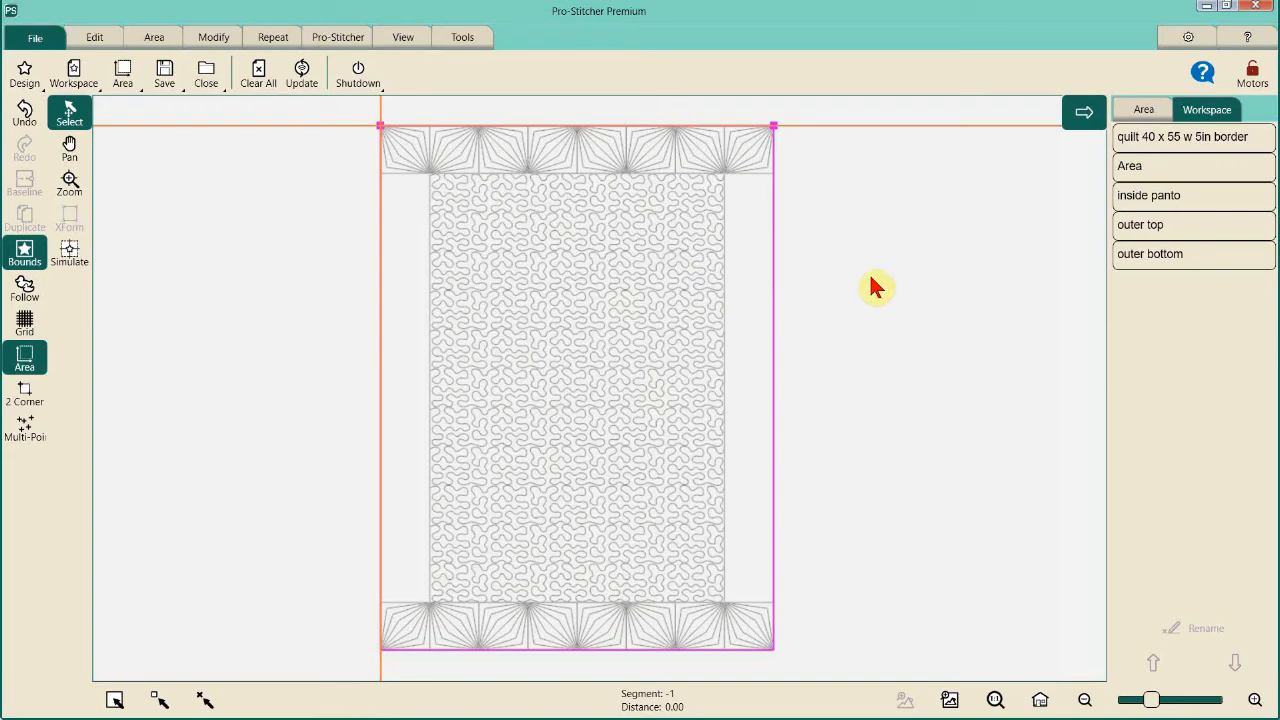
{"action": "key", "text": "ctrl"}
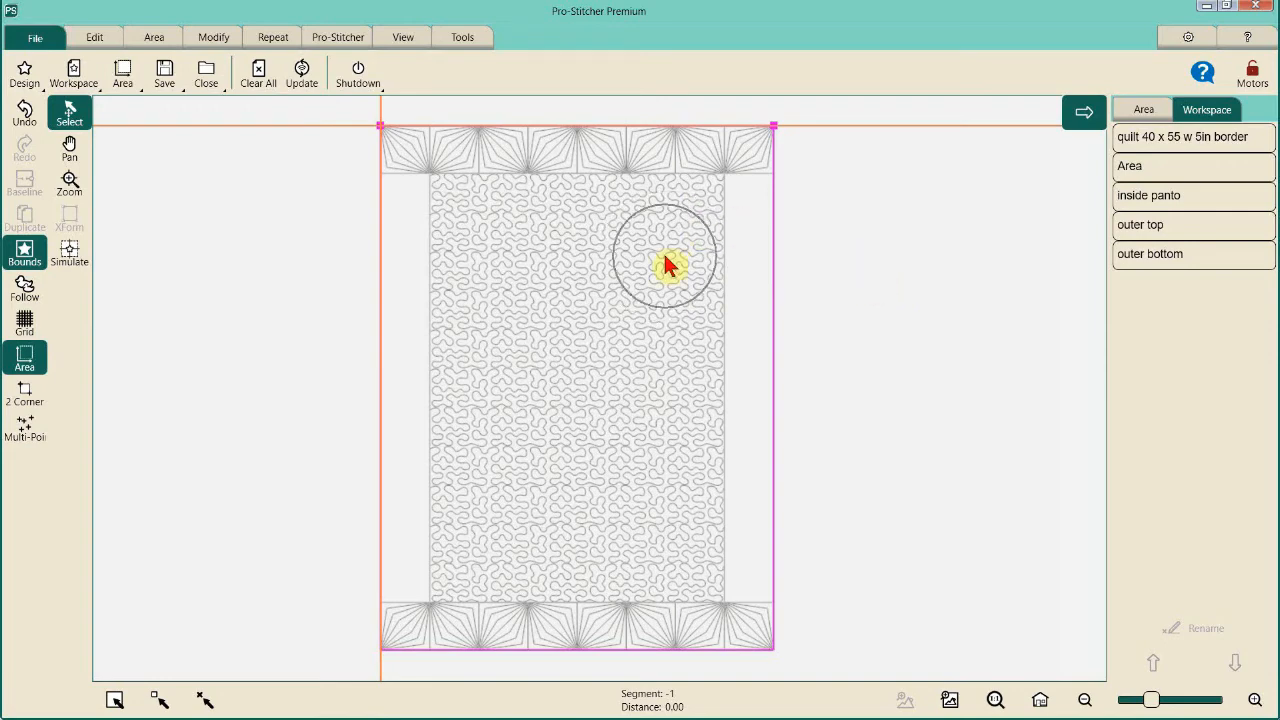